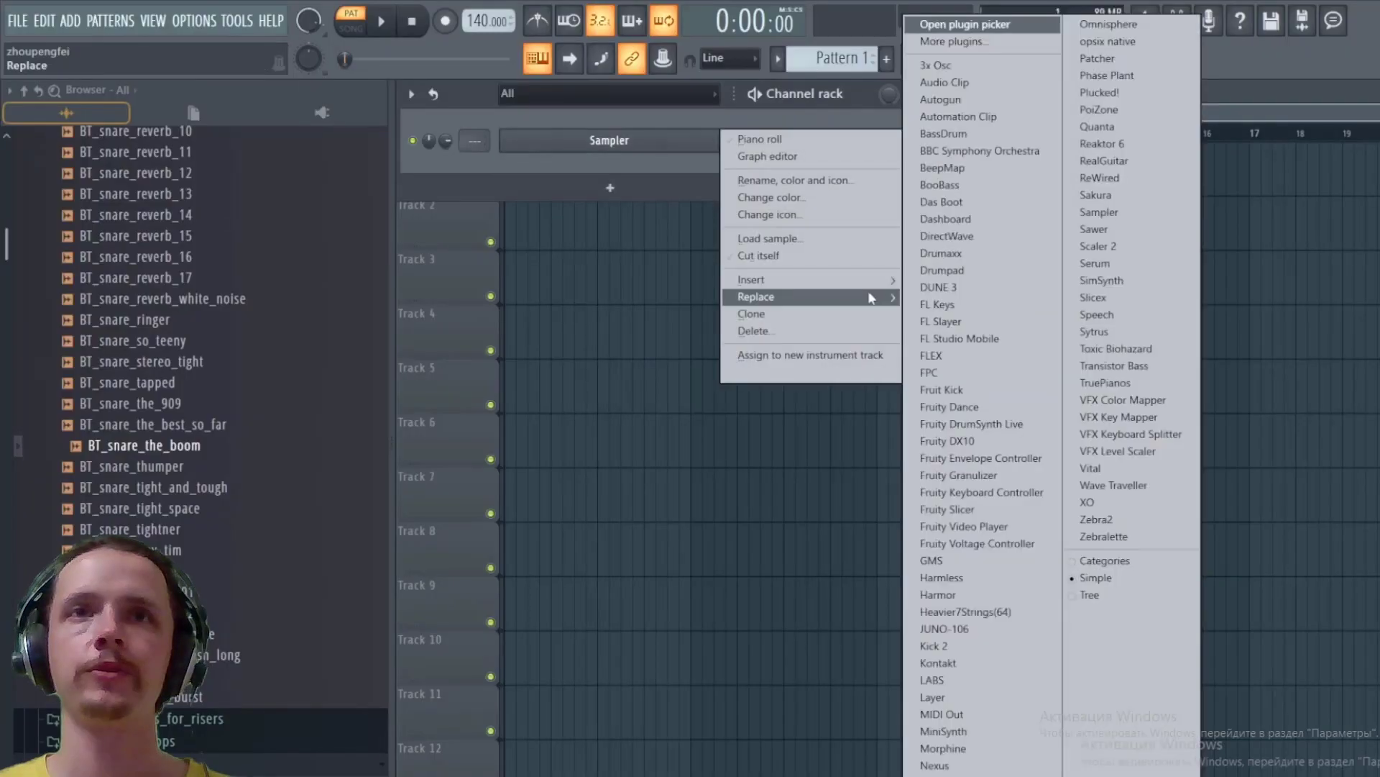
Step: Replace the Sampler channel with Serum and audition the Black Octopus Rave Re-Imagined lead presets, starting from LEAD - Classic Saw Solo
click(1095, 263)
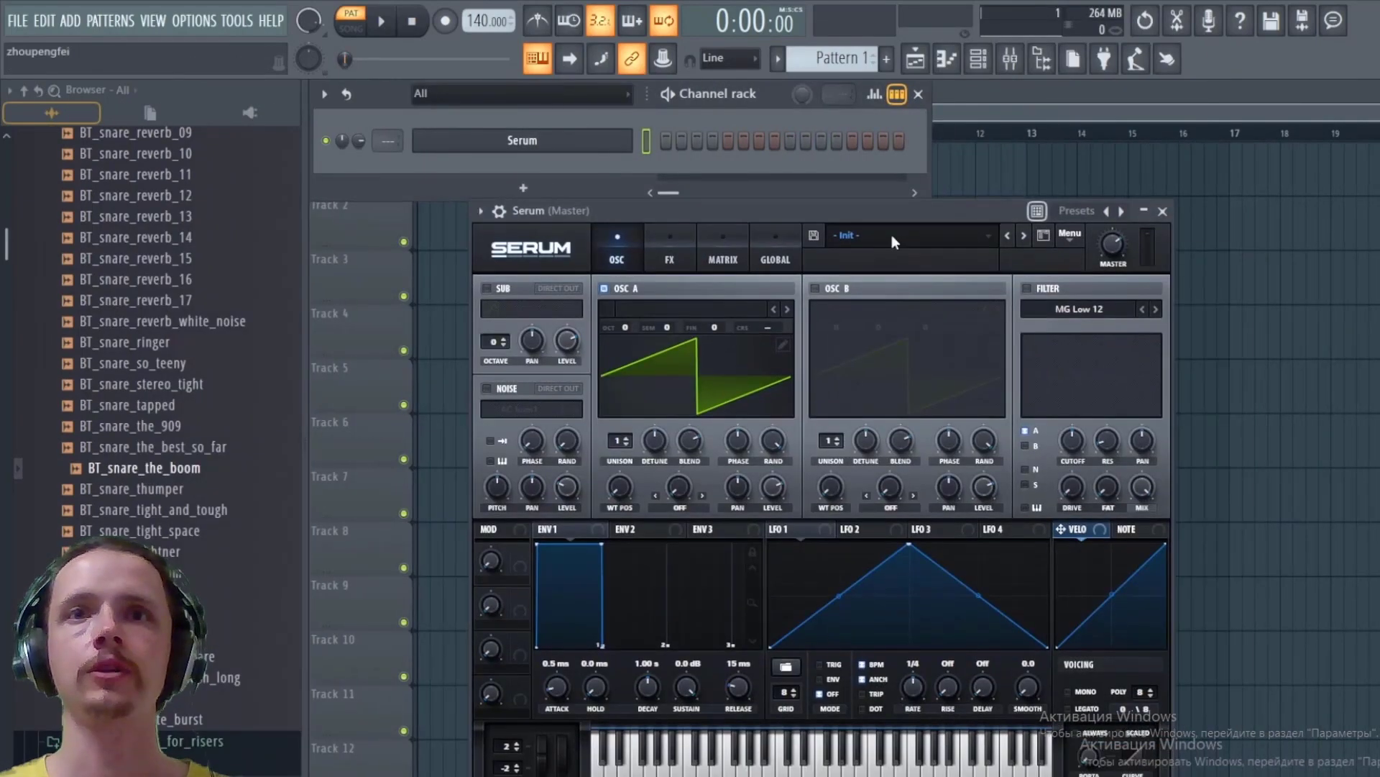
click(892, 234)
mouse_move(983, 362)
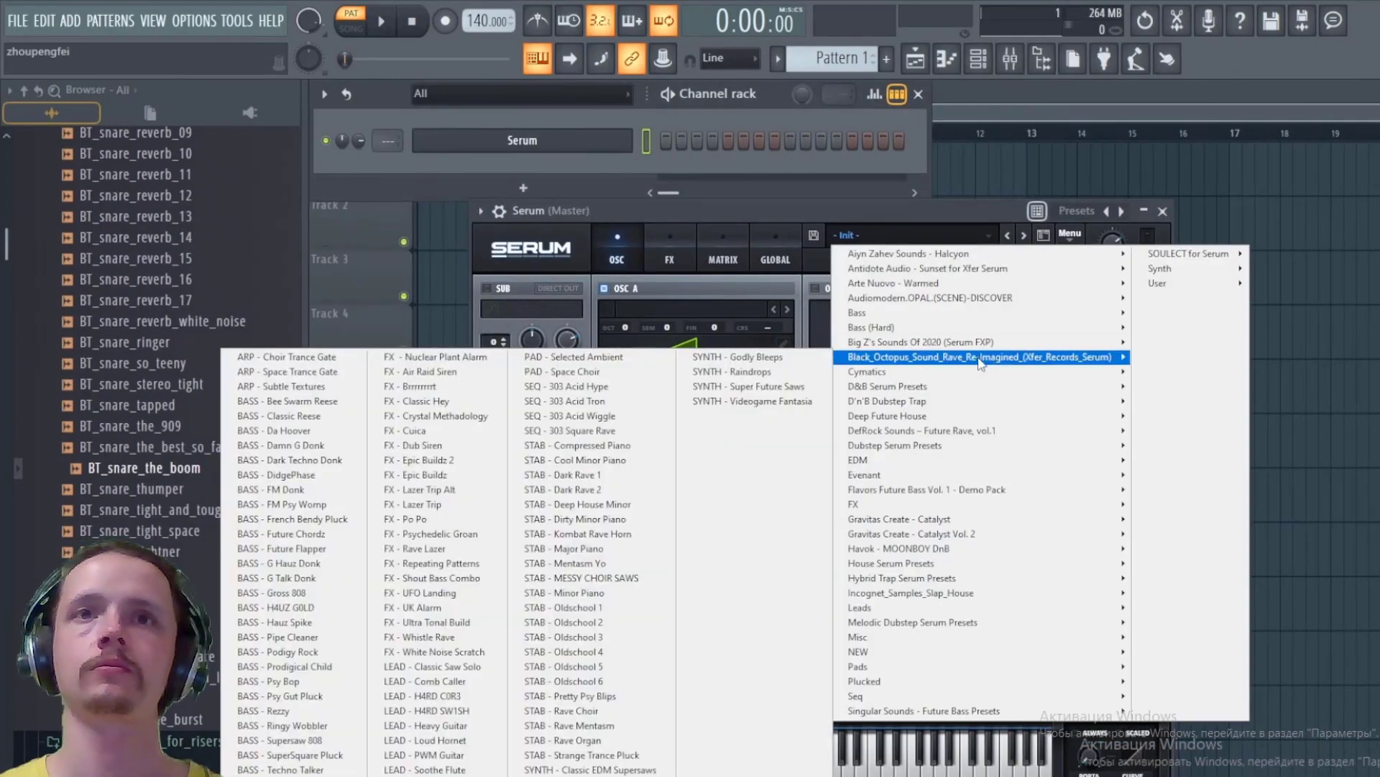
click(461, 672)
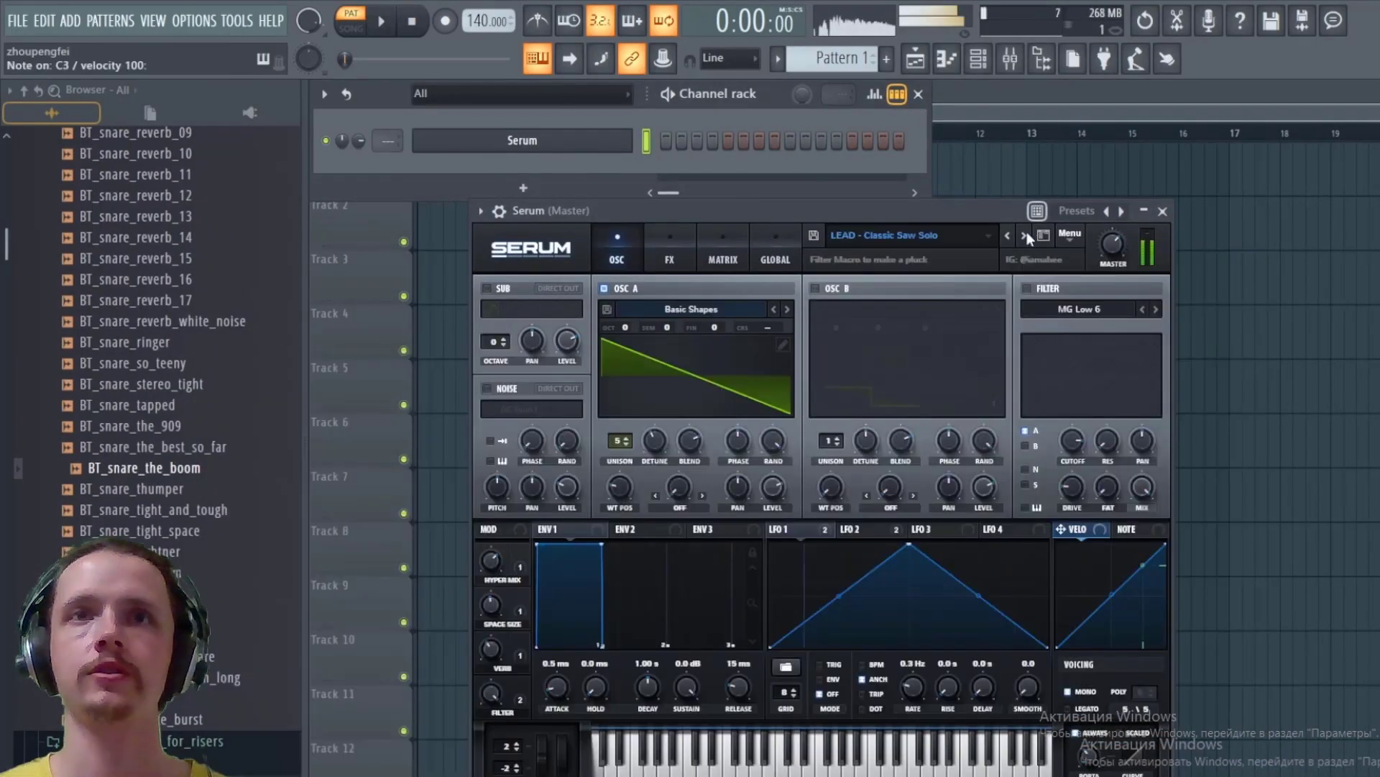
click(1025, 234)
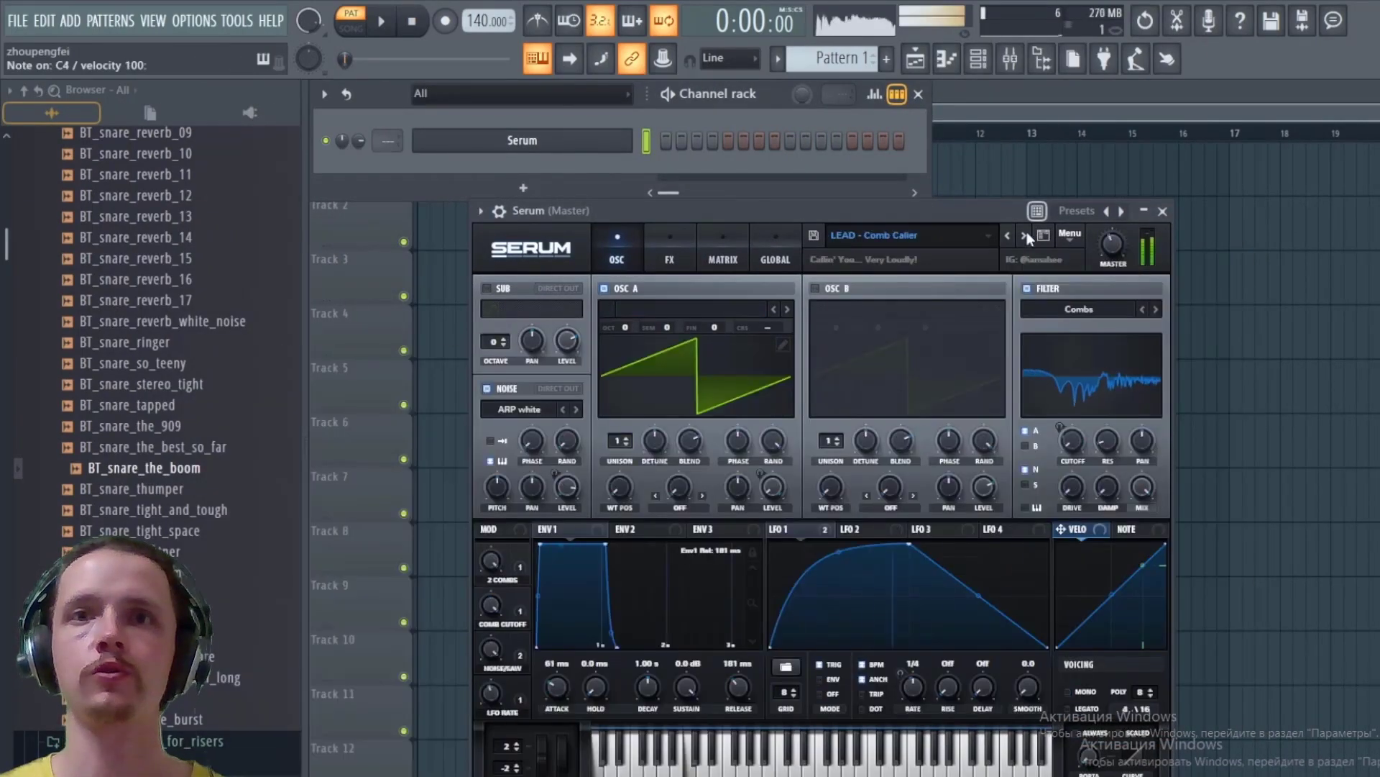
click(1025, 234)
click(1009, 236)
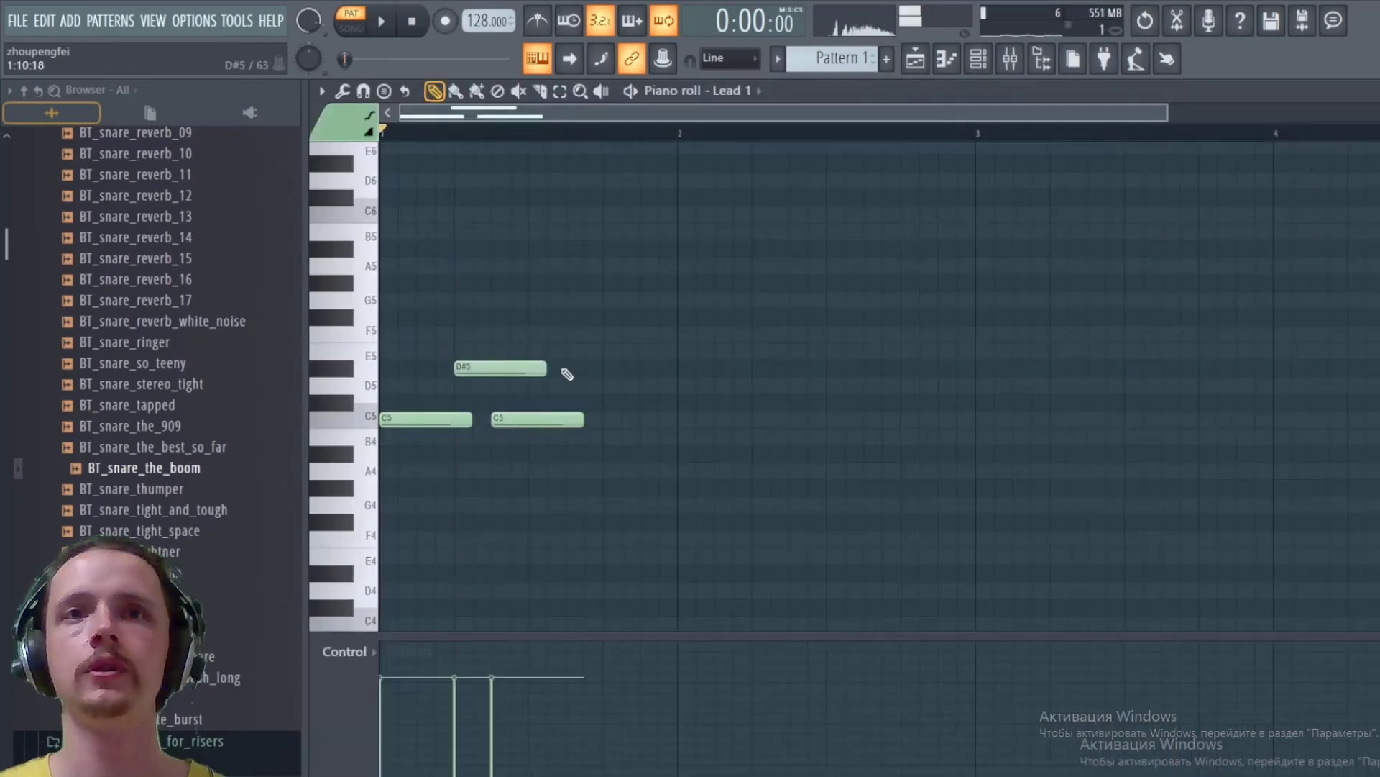
Step: Play the opening notes, trim them so the second C5 lasts two steps, and continue bar 1 with F#5, F5, D#5 and C5
key(space)
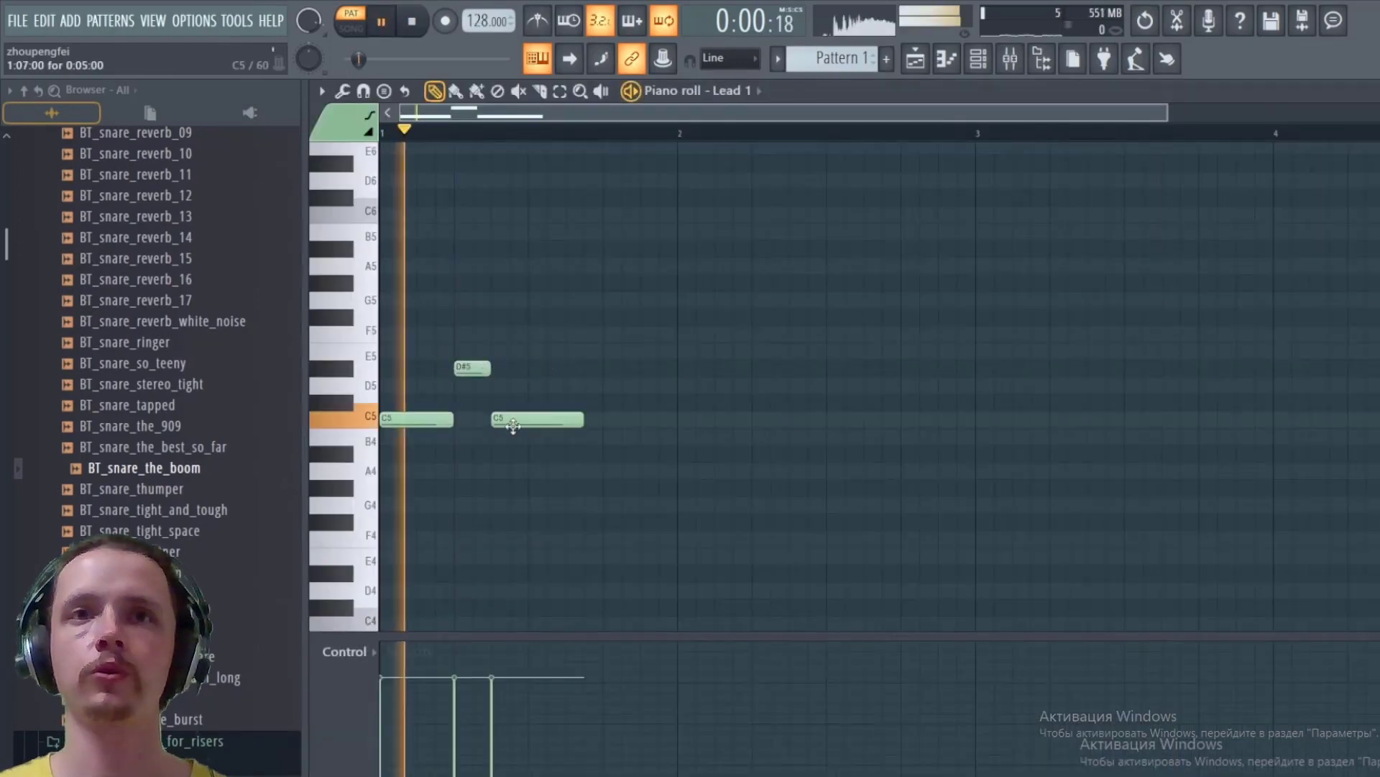
key(space)
drag(566, 418, 528, 418)
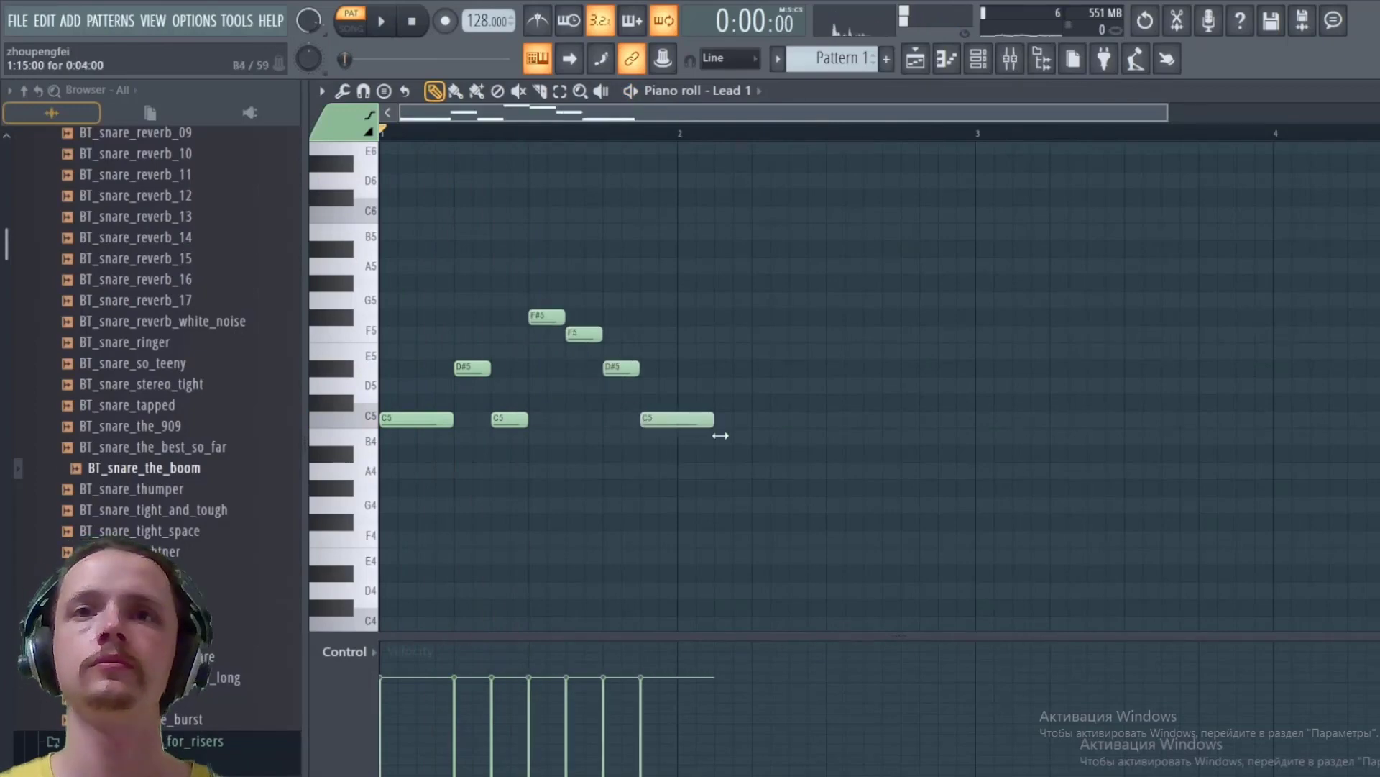
Step: Shorten bar 1's last C5, fill bar 2 with C5, D#5, C5, F#5 and a five-step F5, and play the melody
drag(714, 421, 695, 421)
click(757, 369)
click(794, 418)
click(833, 317)
click(869, 334)
drag(900, 335, 956, 336)
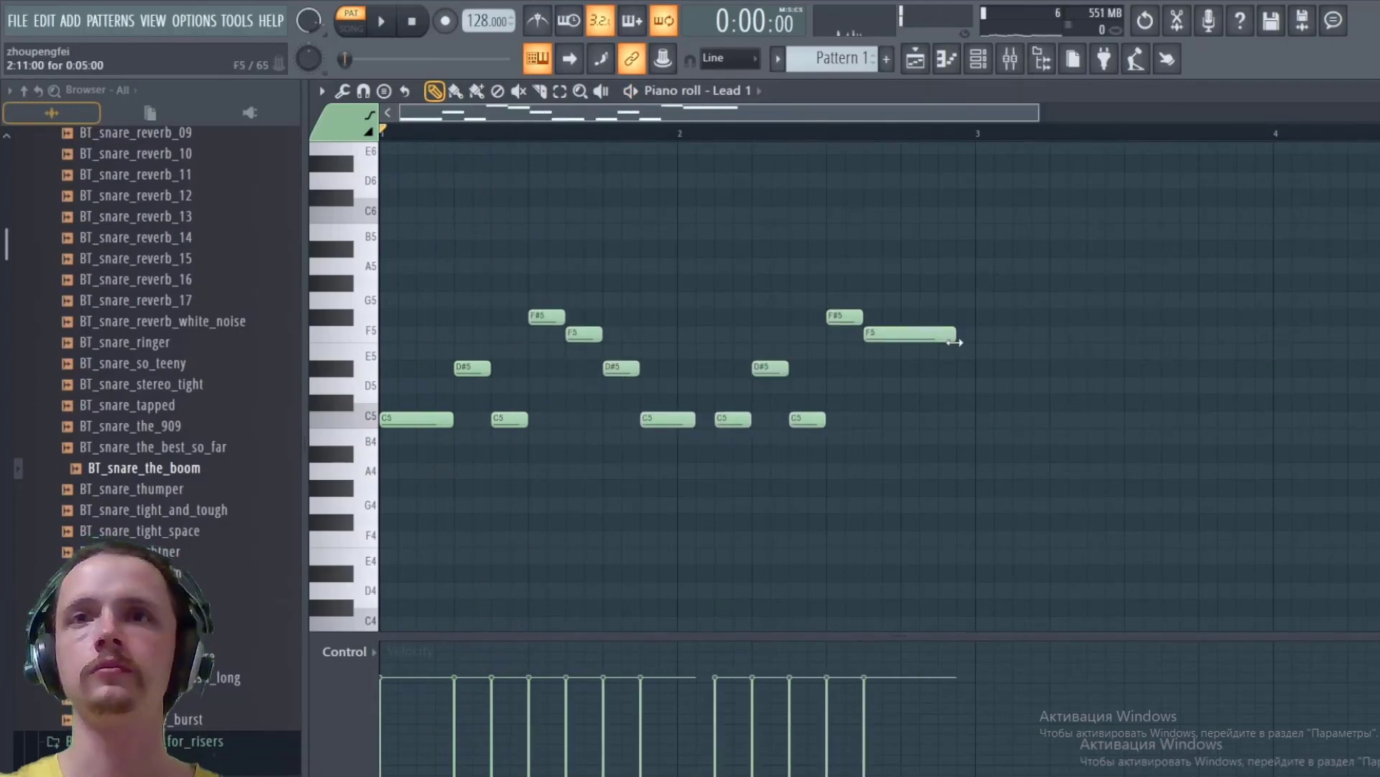
key(space)
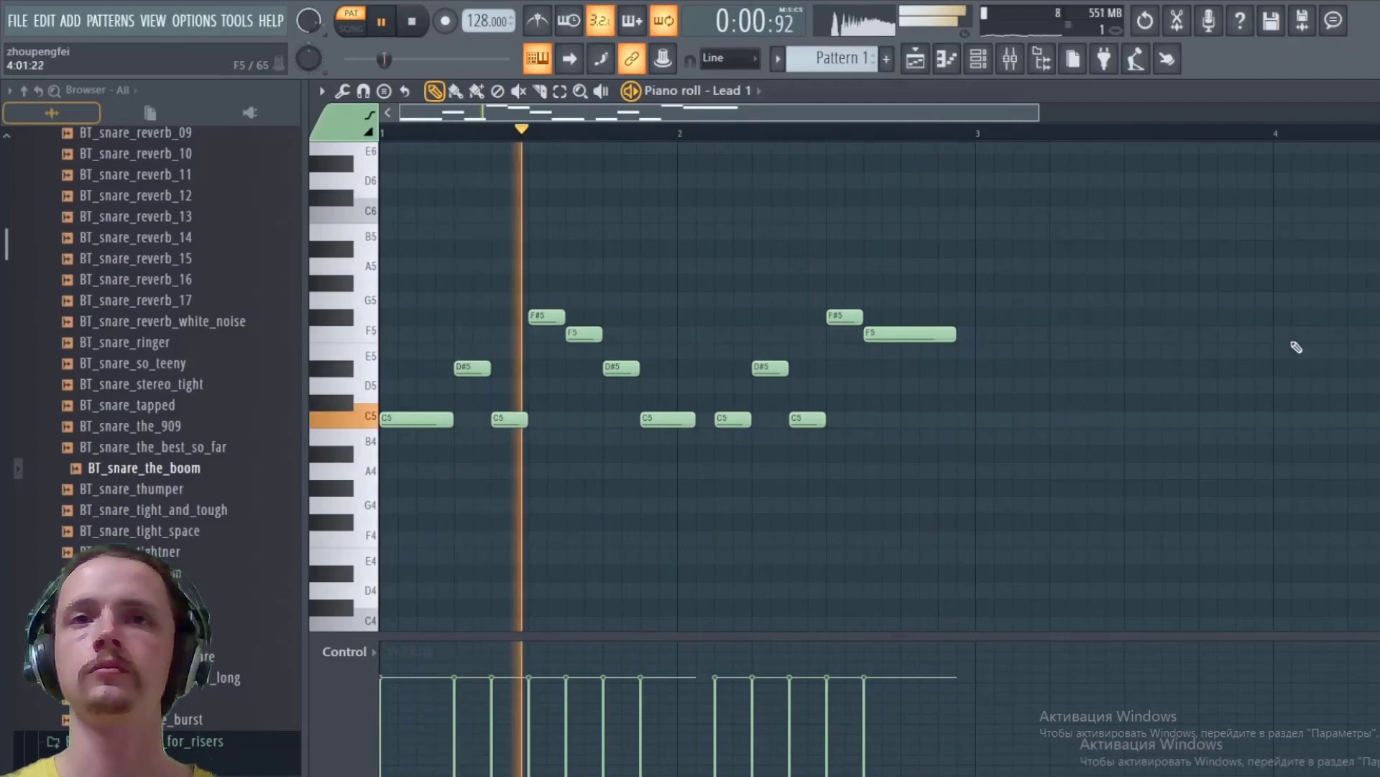
key(space)
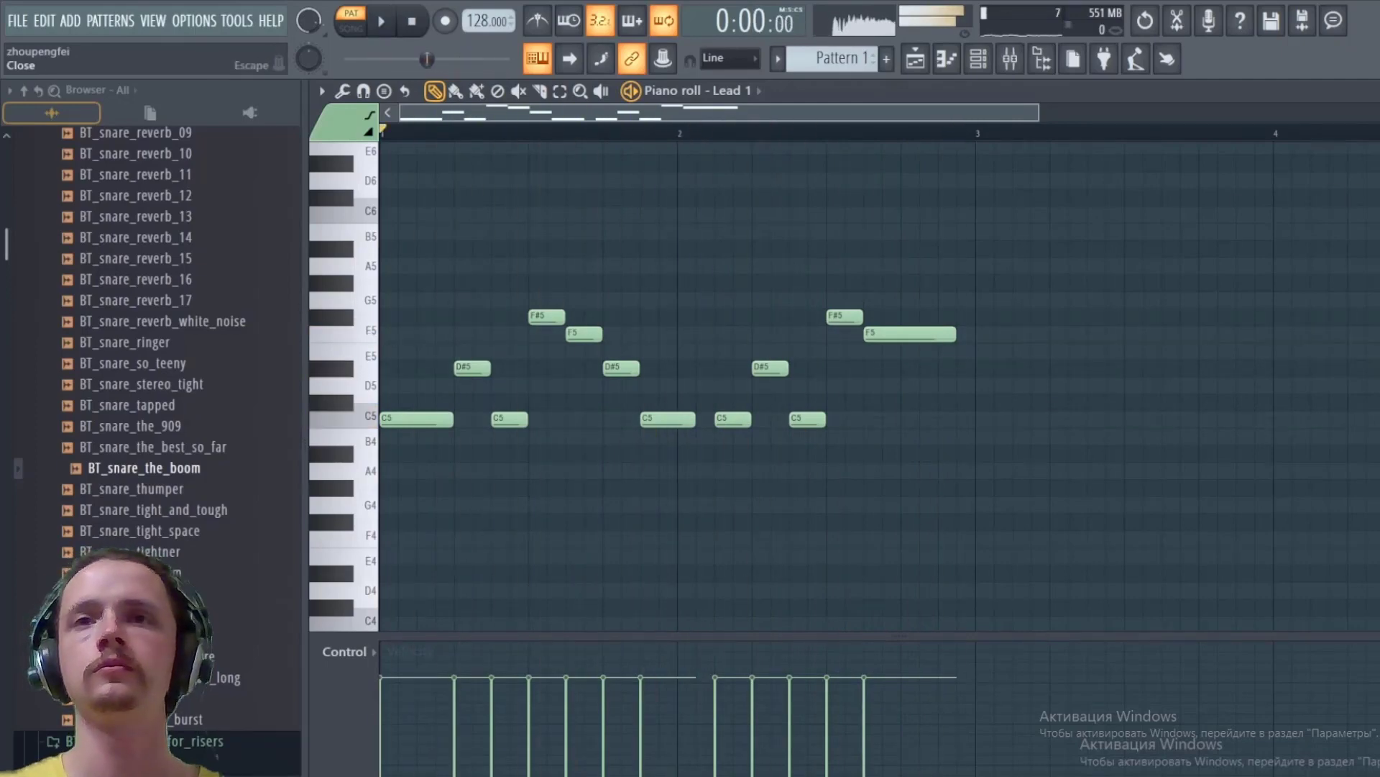
Step: Duplicate the two-bar melody into bars 3 and 4, and replace the copy's final F#5 and F5 with one long F5
key(ctrl+b)
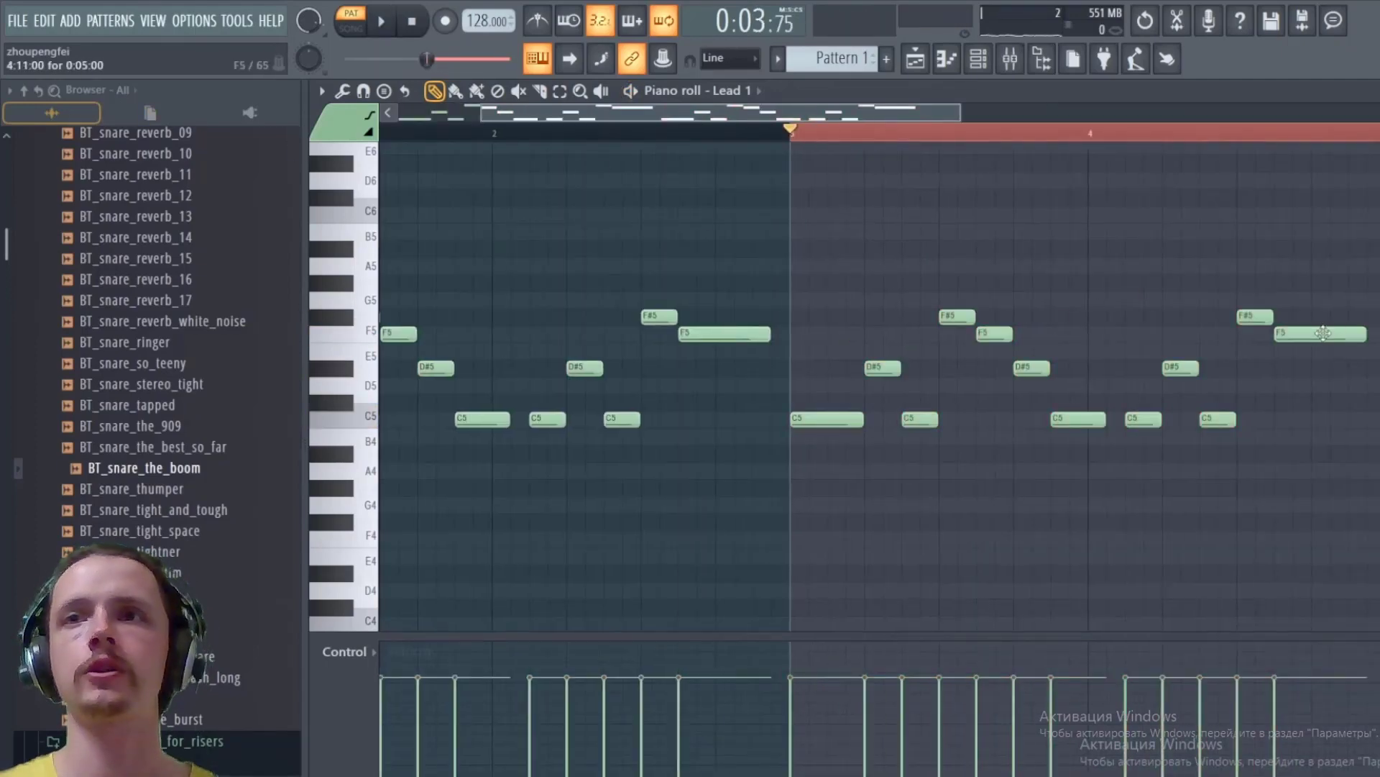
drag(1323, 335, 1238, 335)
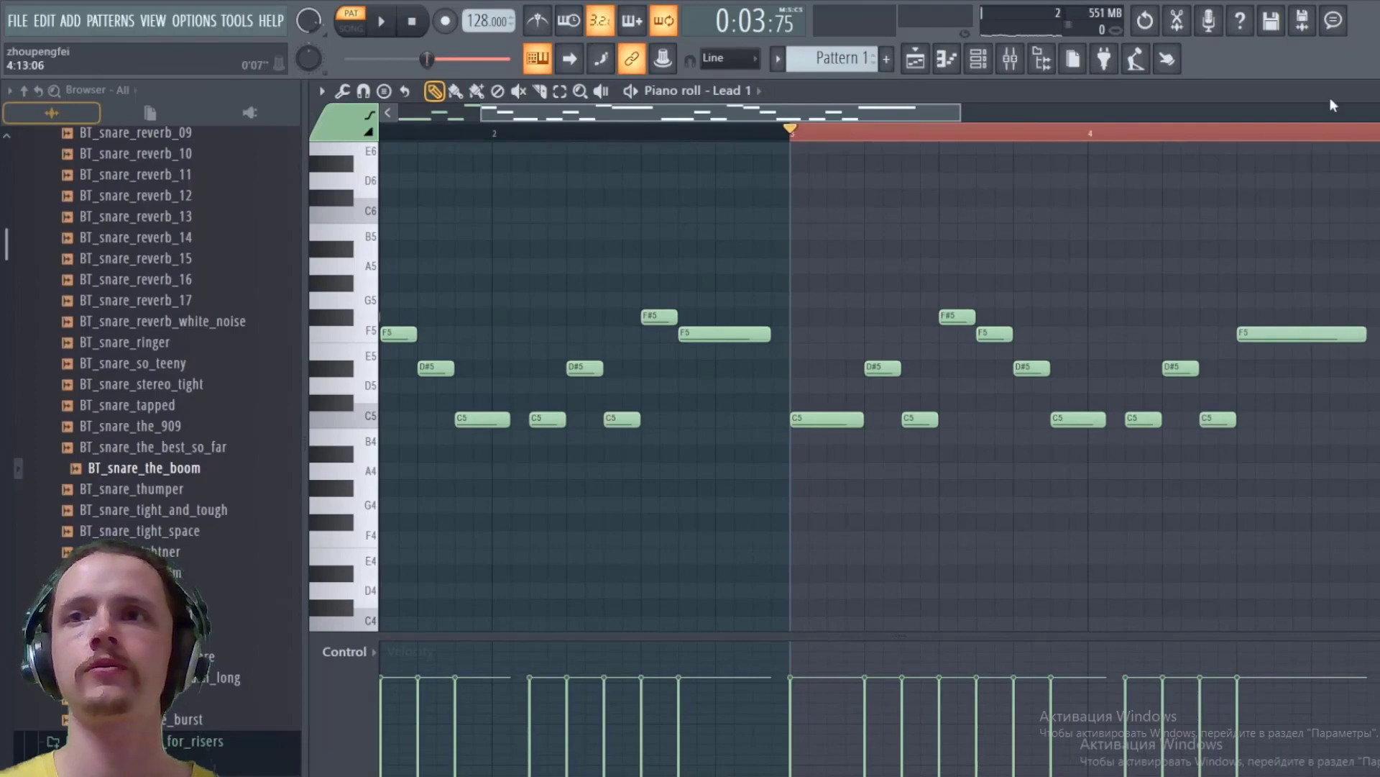
click(1328, 136)
key(Escape)
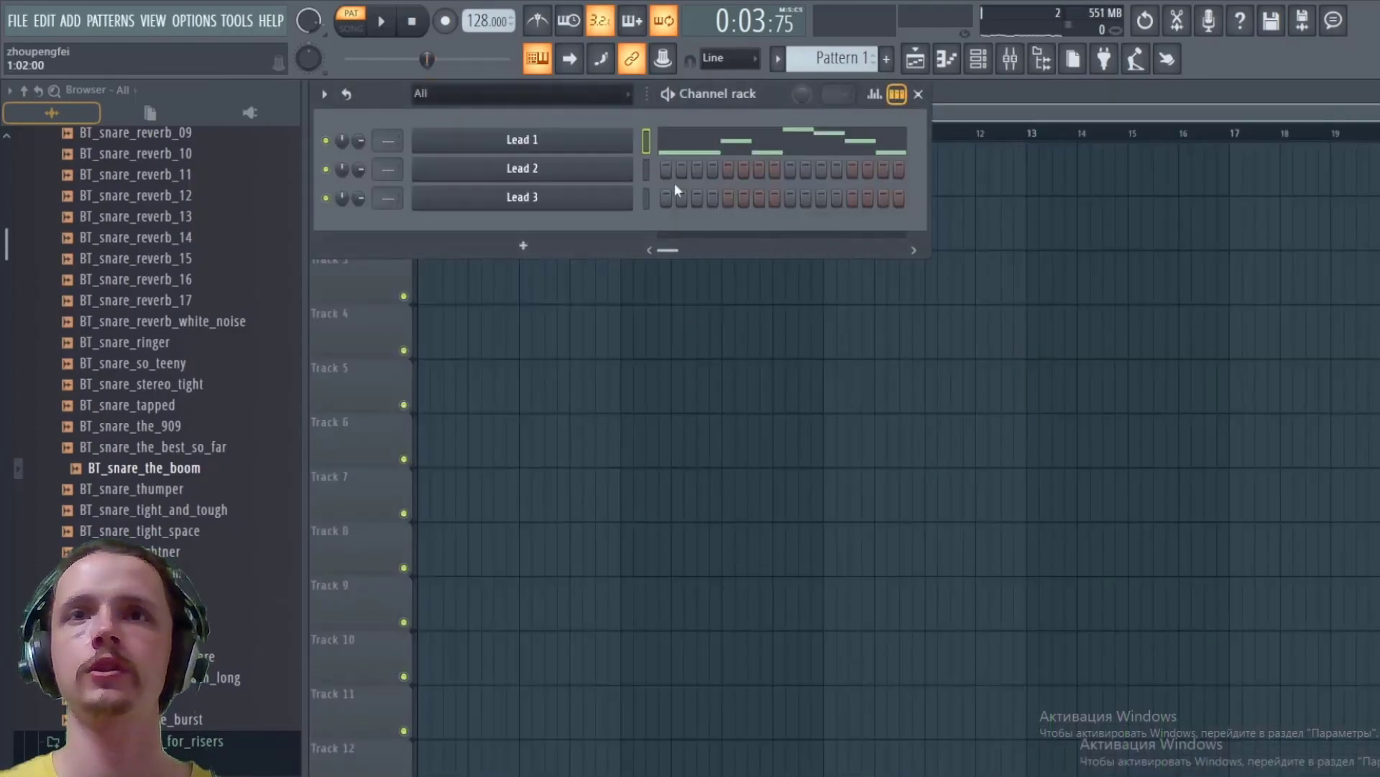
Step: Copy Lead 1's notes into the Lead 2 and Lead 3 channels
click(898, 101)
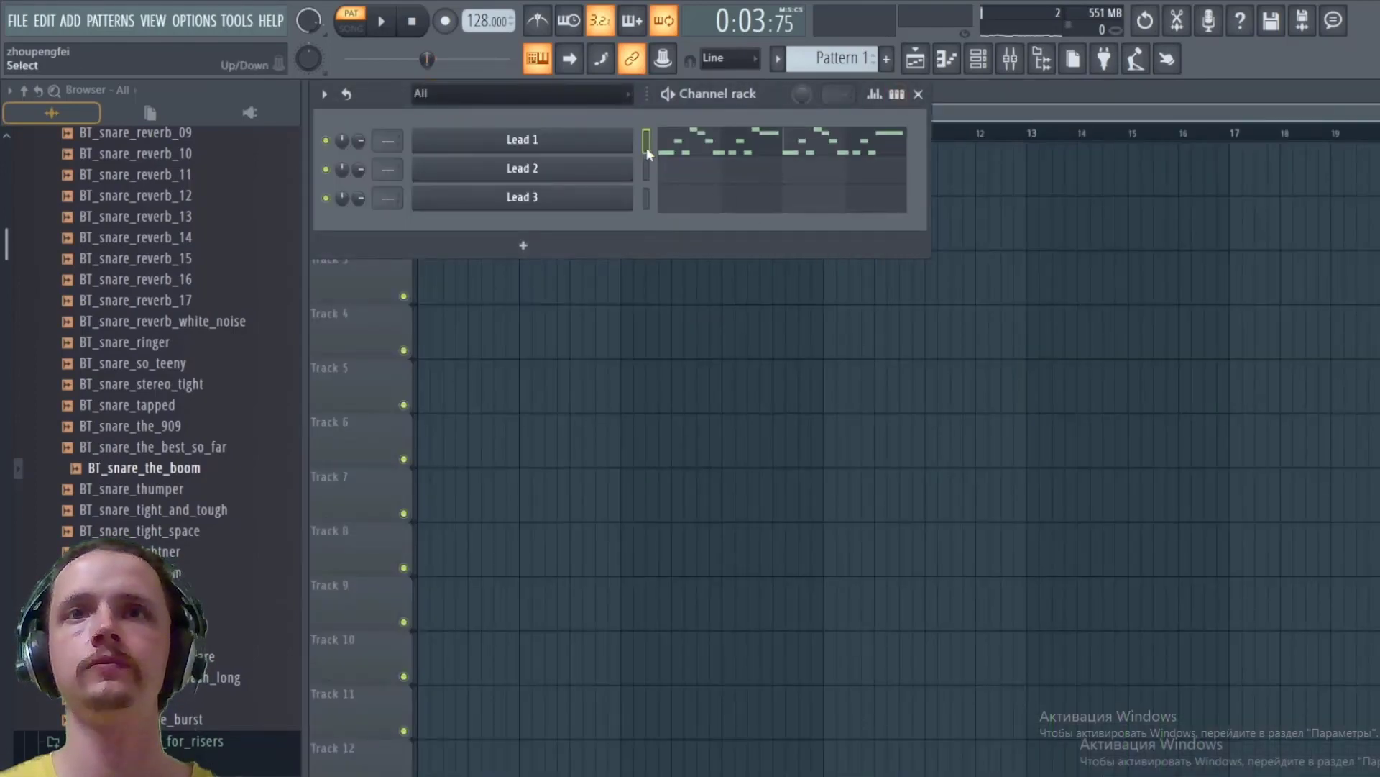
key(ctrl+c)
click(650, 170)
key(ctrl+v)
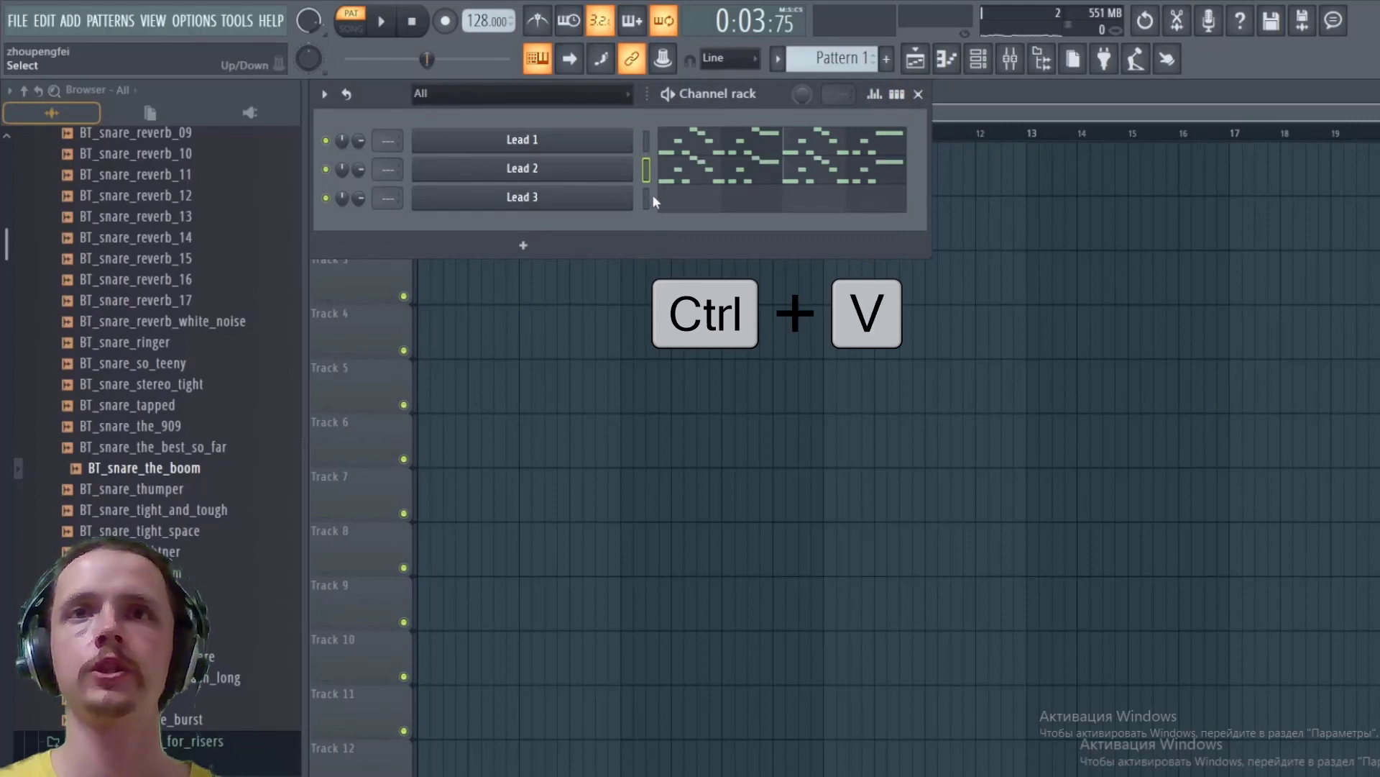
click(651, 194)
key(ctrl+v)
Step: Play the pattern while adjusting the panning of Lead 1 and Lead 3, setting Lead 3 to 14% right
key(space)
drag(347, 142, 347, 131)
drag(347, 195, 347, 188)
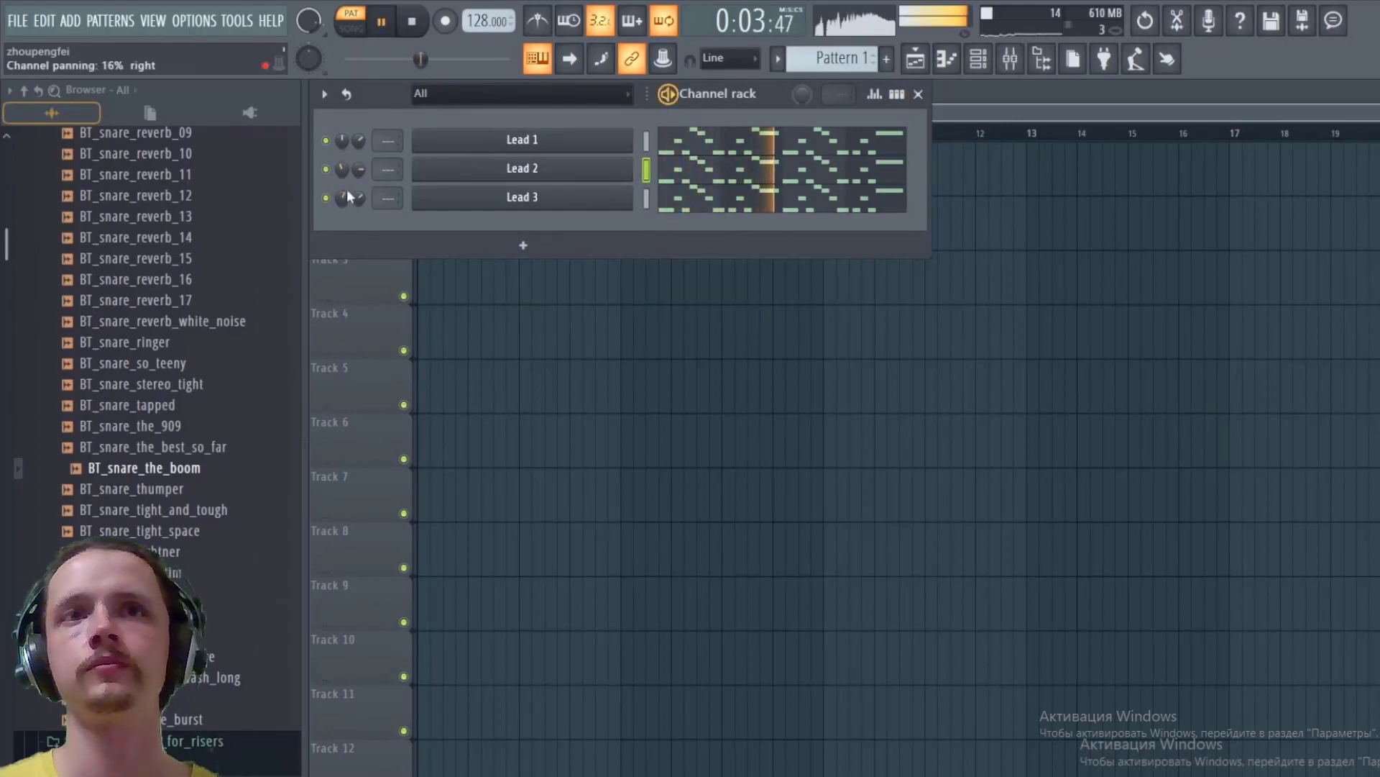
drag(345, 138, 345, 204)
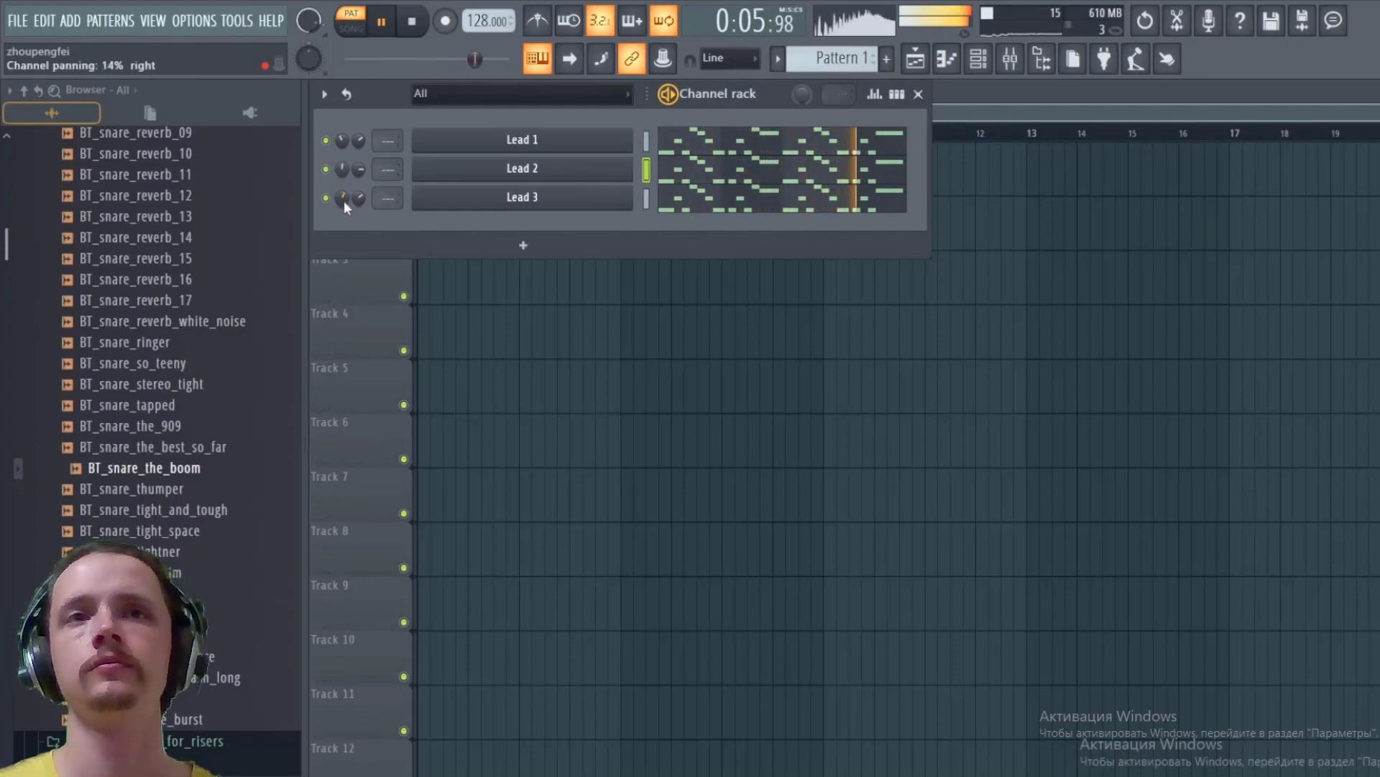
key(space)
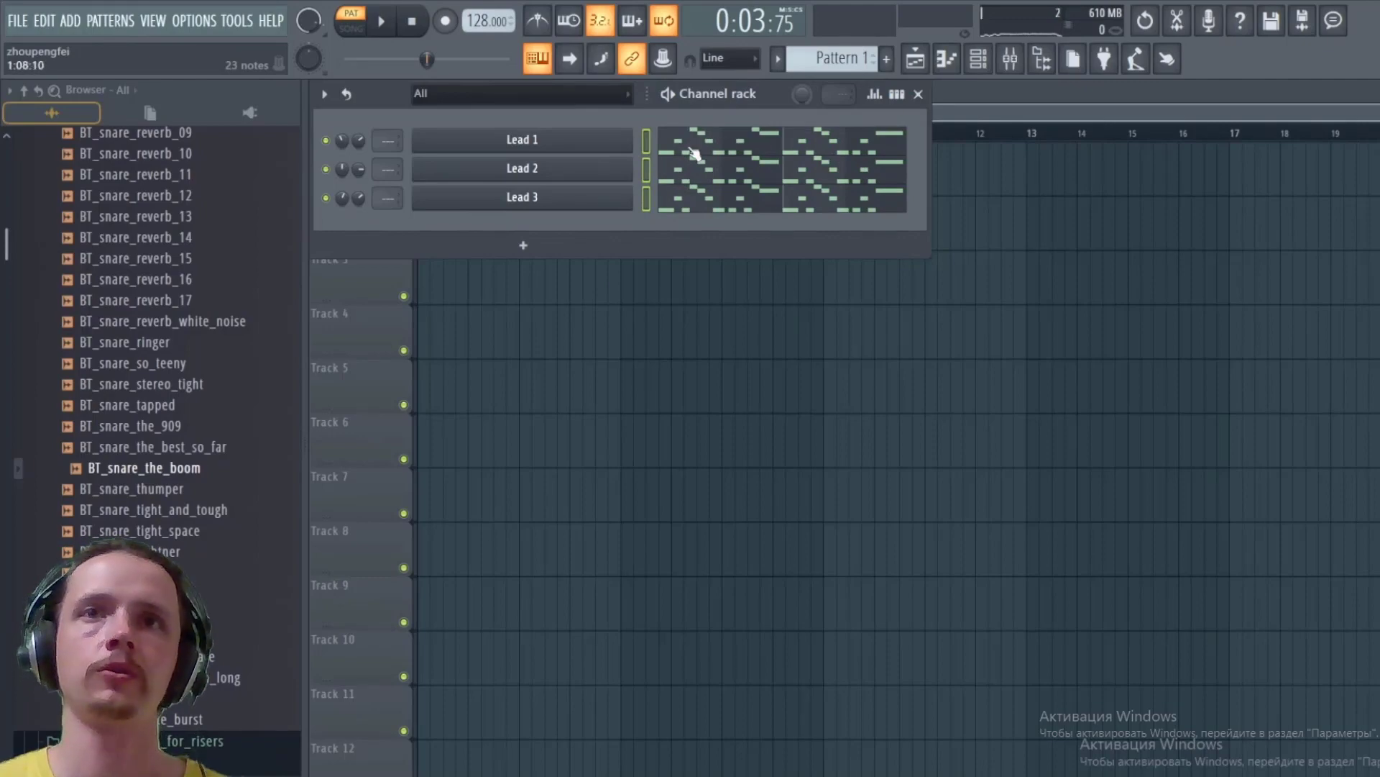
Step: Open Lead 1's notes in the piano roll and mute the Lead 2 and Lead 3 channels
click(686, 143)
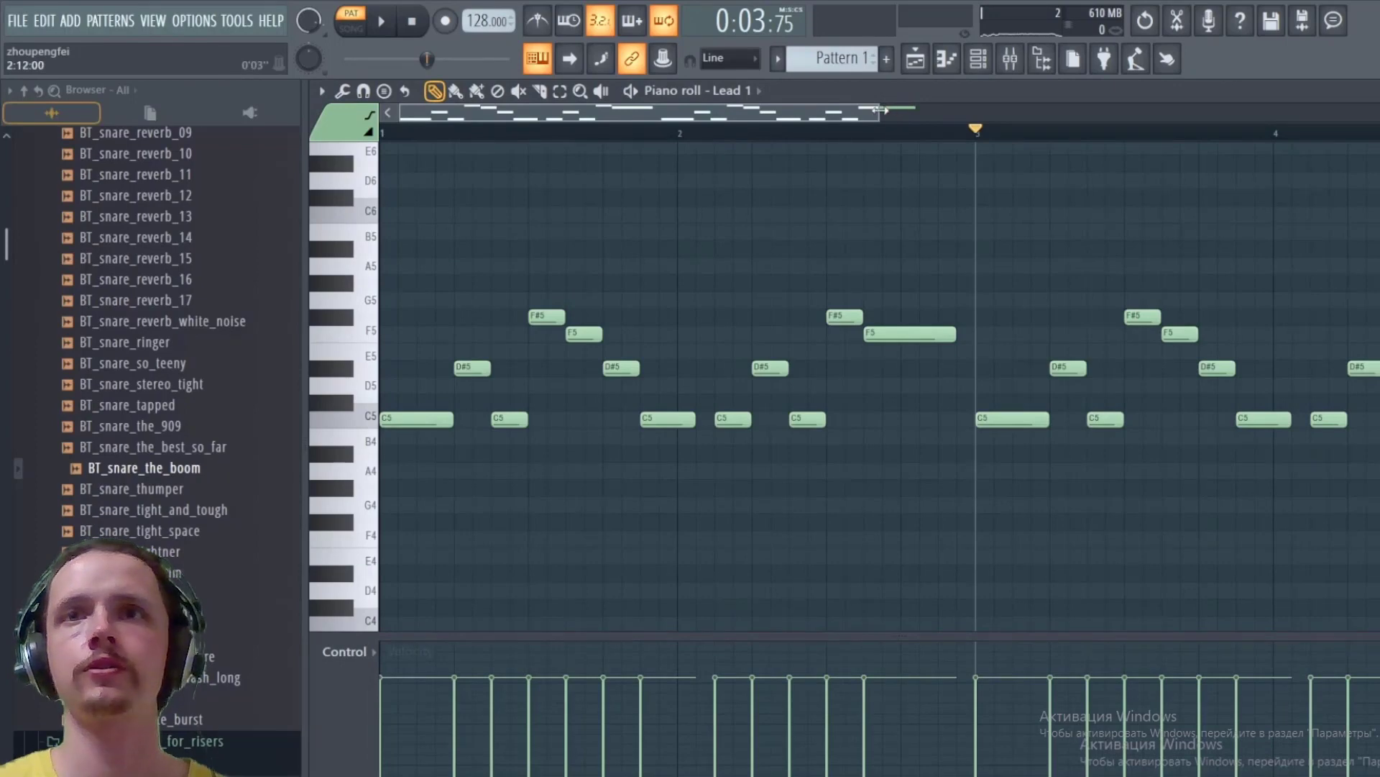
drag(880, 110, 1242, 128)
key(F6)
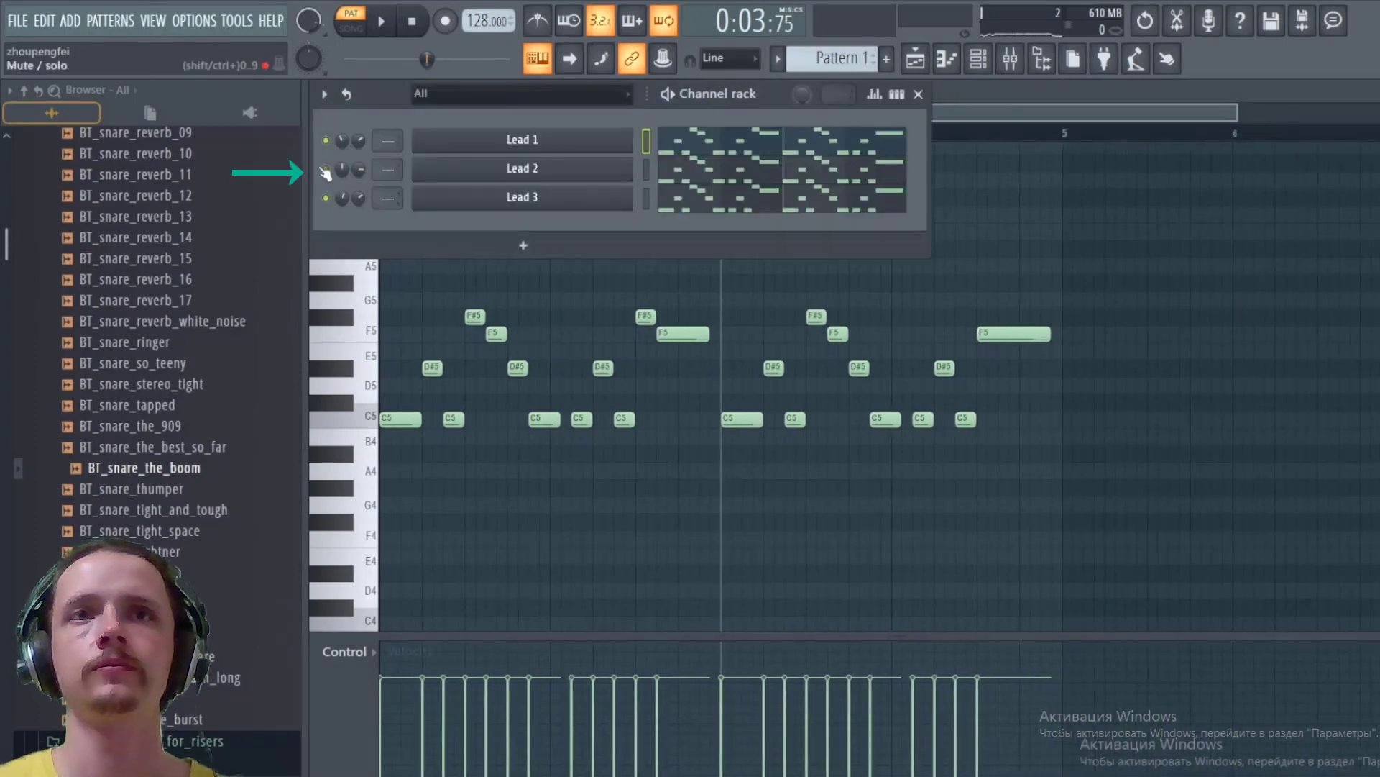
click(325, 171)
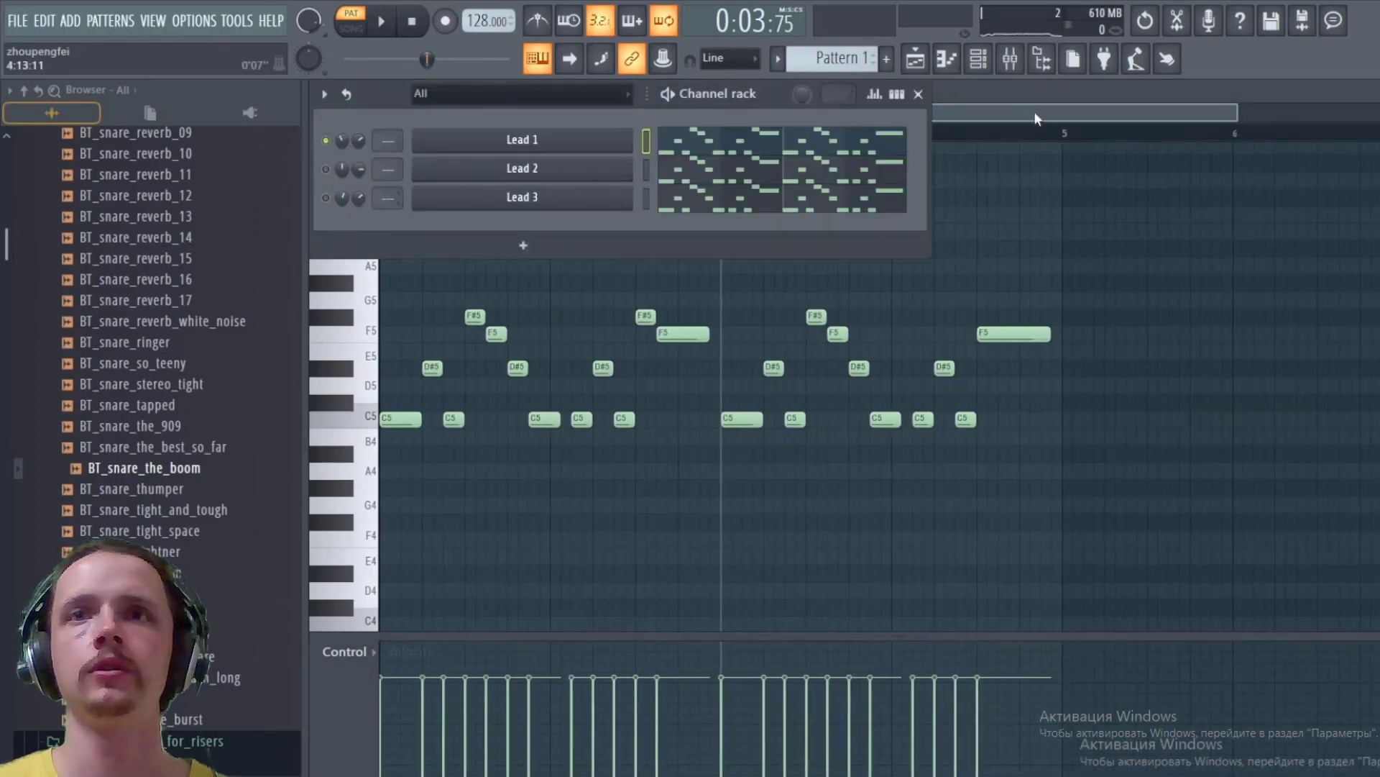
click(1036, 118)
Step: Lower bar 2's last two notes by a semitone to F5 and E5, and play the change from bar 2
click(634, 135)
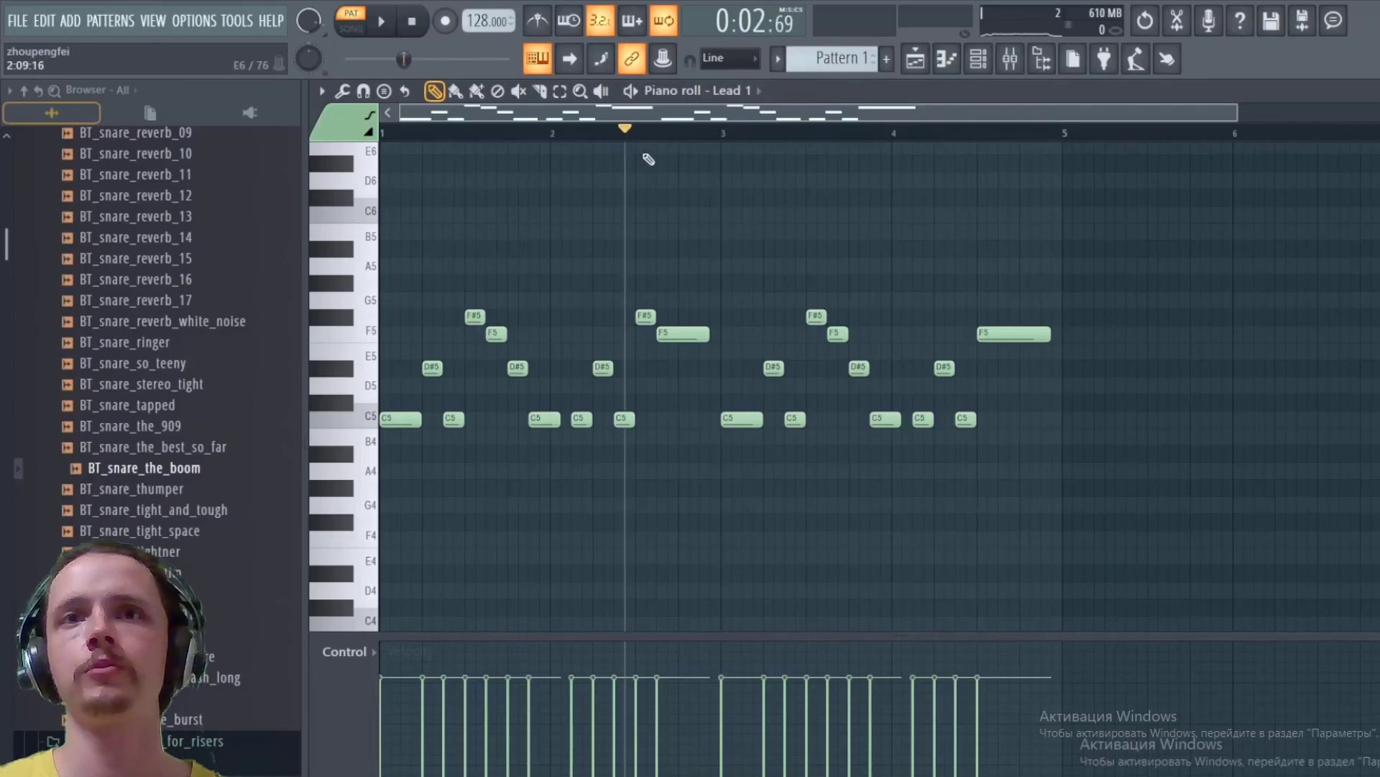
click(637, 136)
drag(695, 295, 685, 362)
click(553, 130)
key(space)
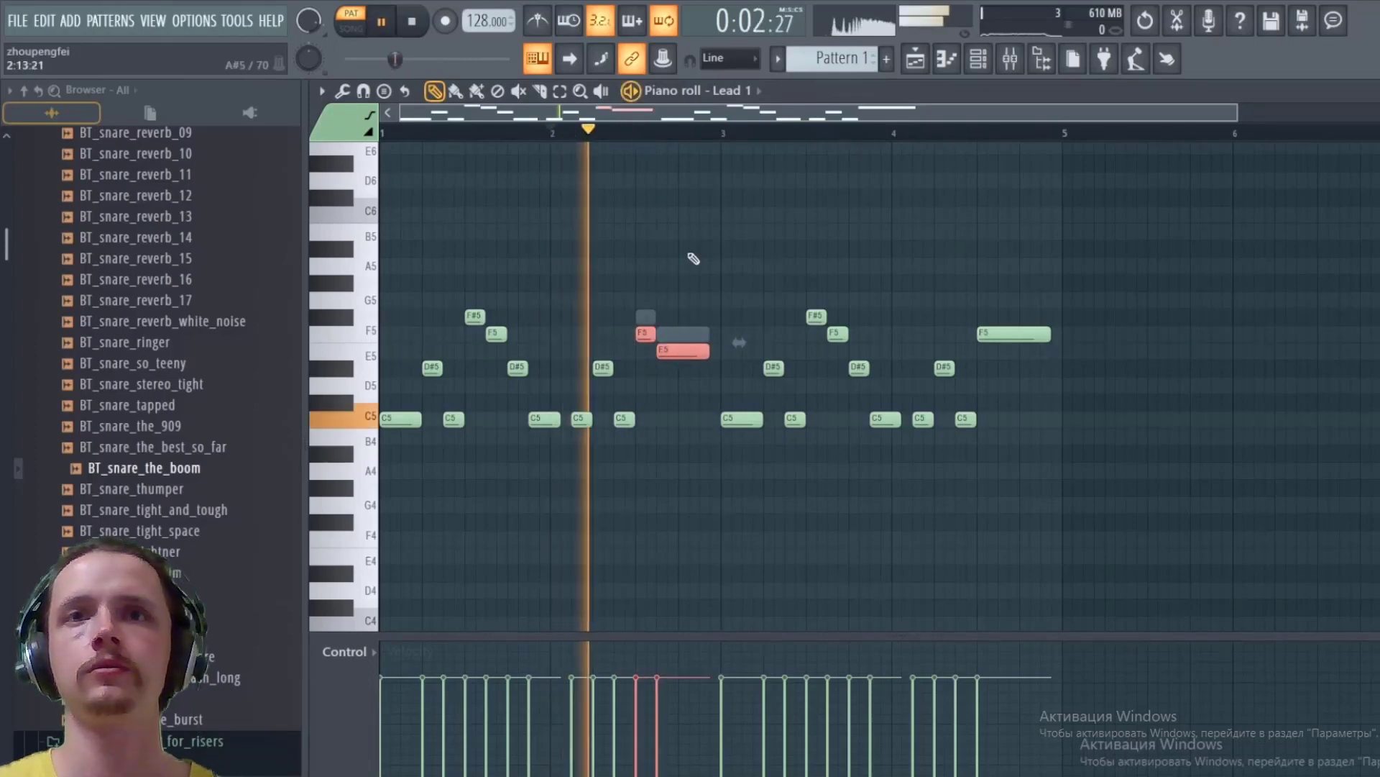
key(space)
click(676, 327)
key(space)
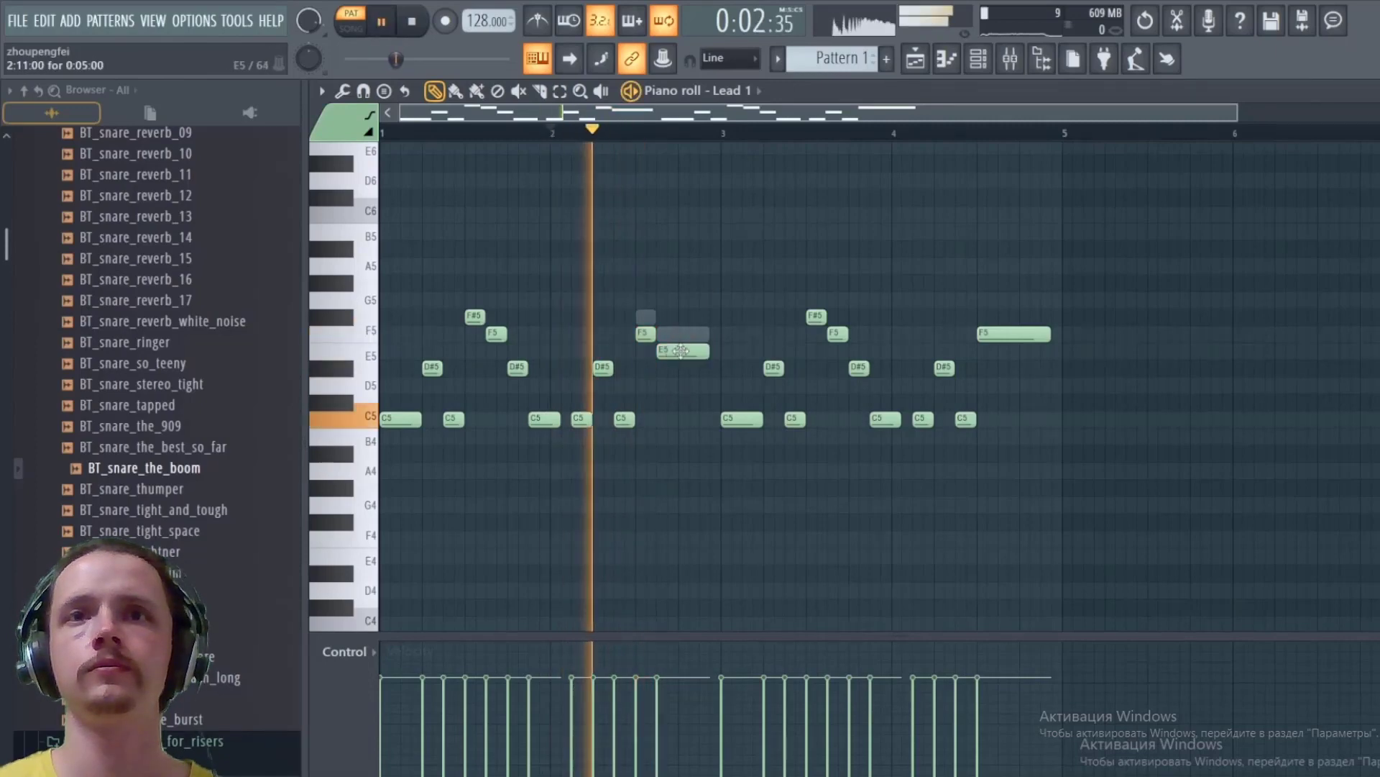
Step: Lower bar 2's long note to D#5 and change bar 4's ending to a short F5 followed by a long C5
drag(683, 351, 683, 368)
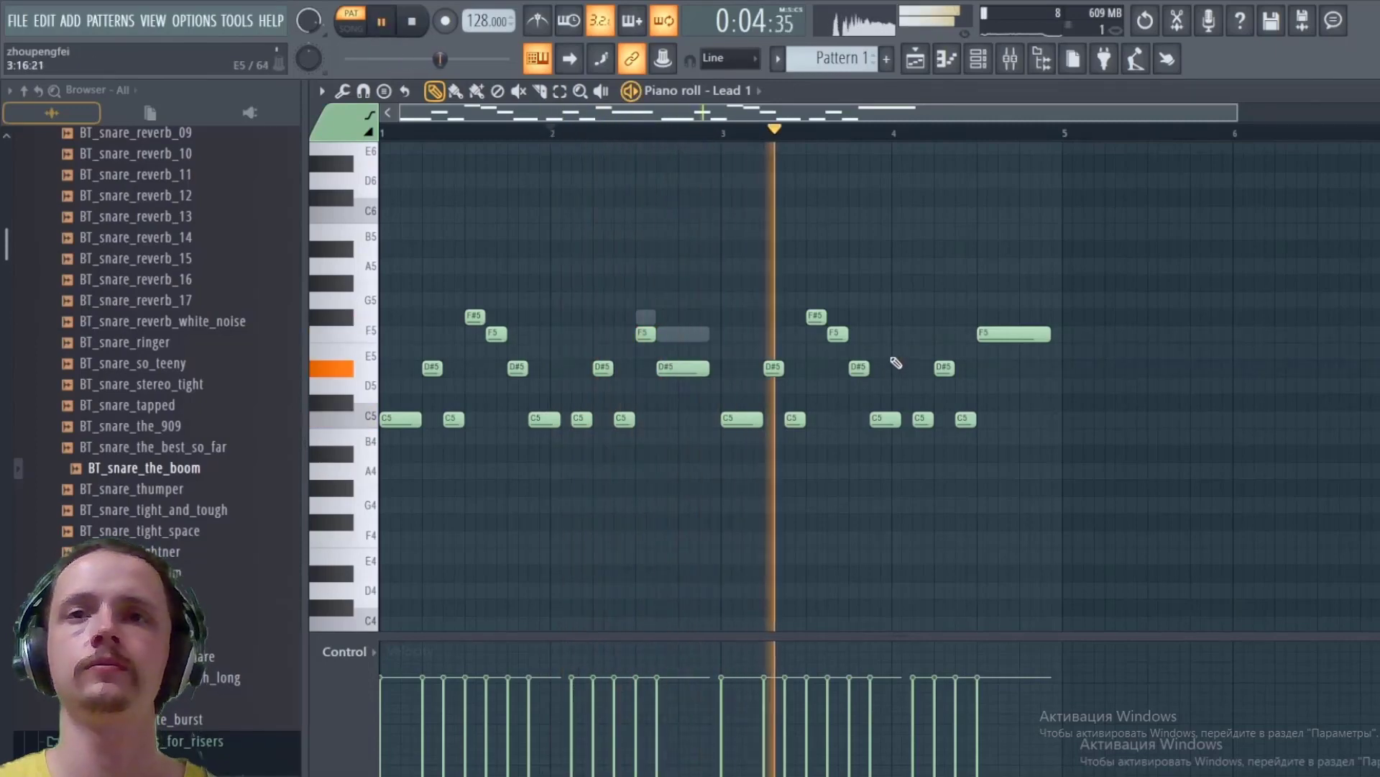
key(space)
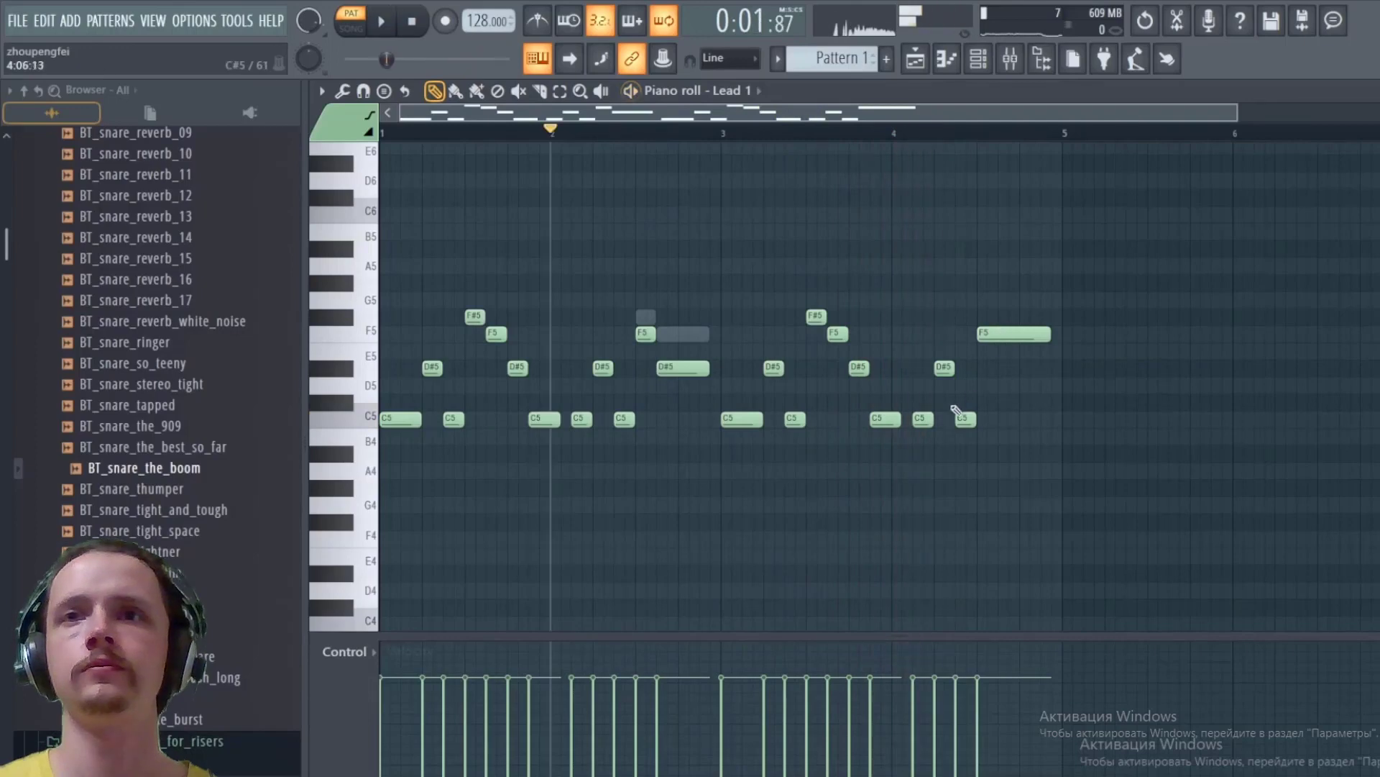
drag(966, 419, 1005, 420)
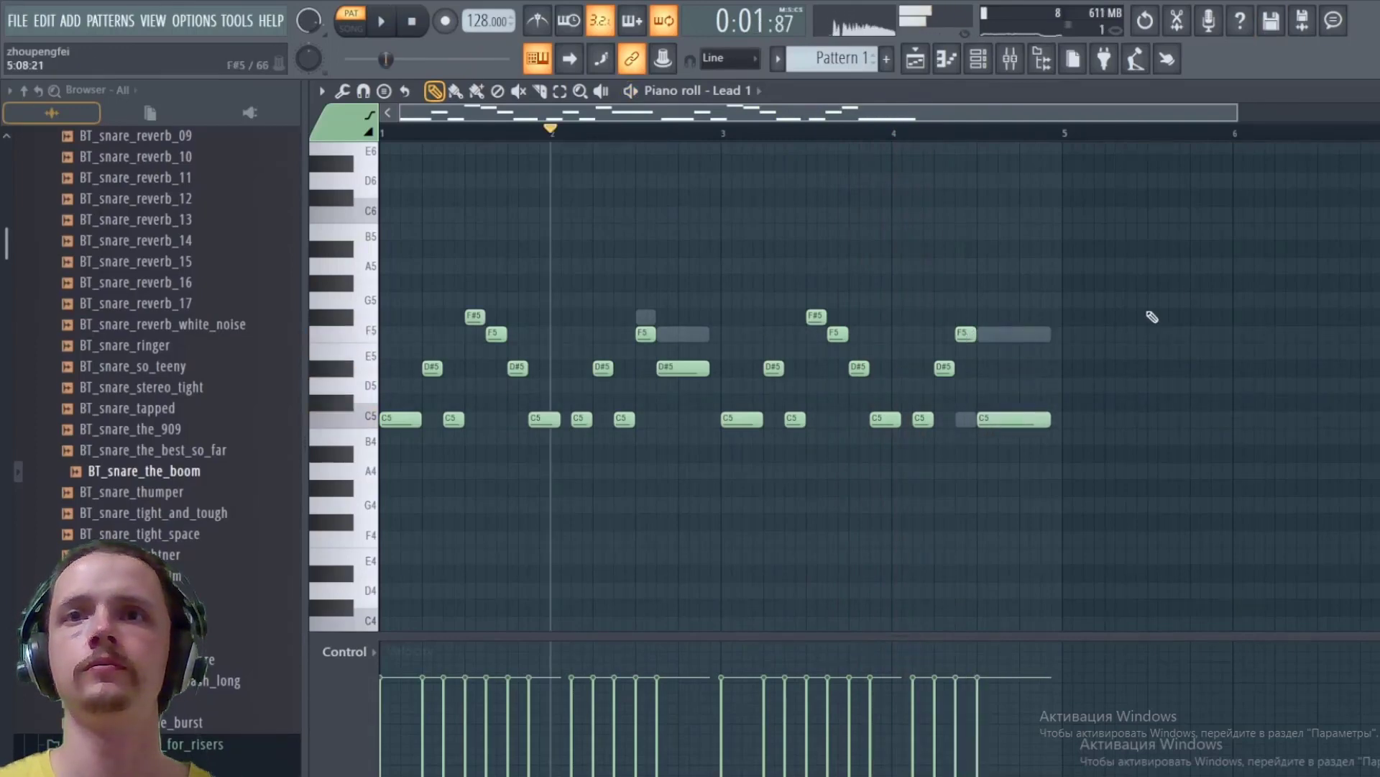
key(Escape)
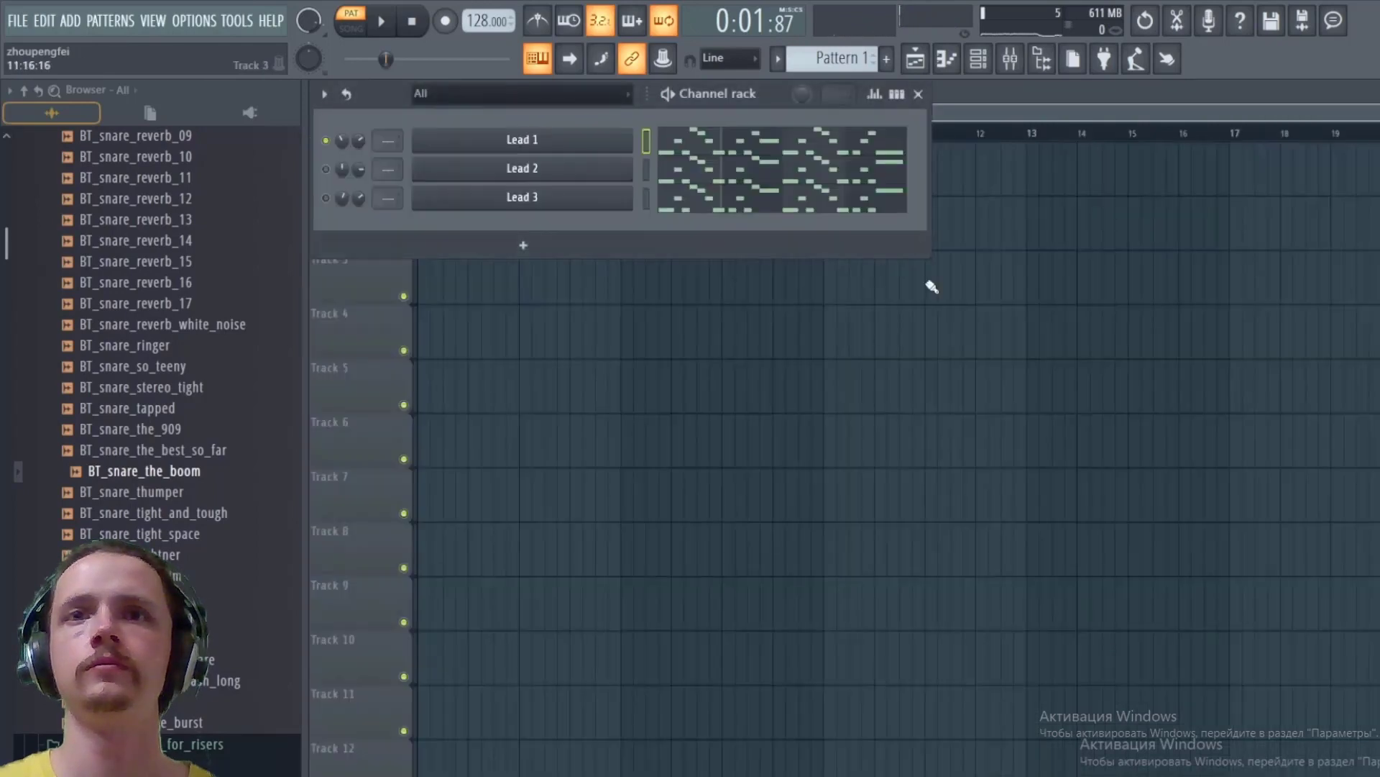
Step: Copy Lead 1's revised notes over Lead 2 and Lead 3, and play all three leads unmuted
key(ctrl+c)
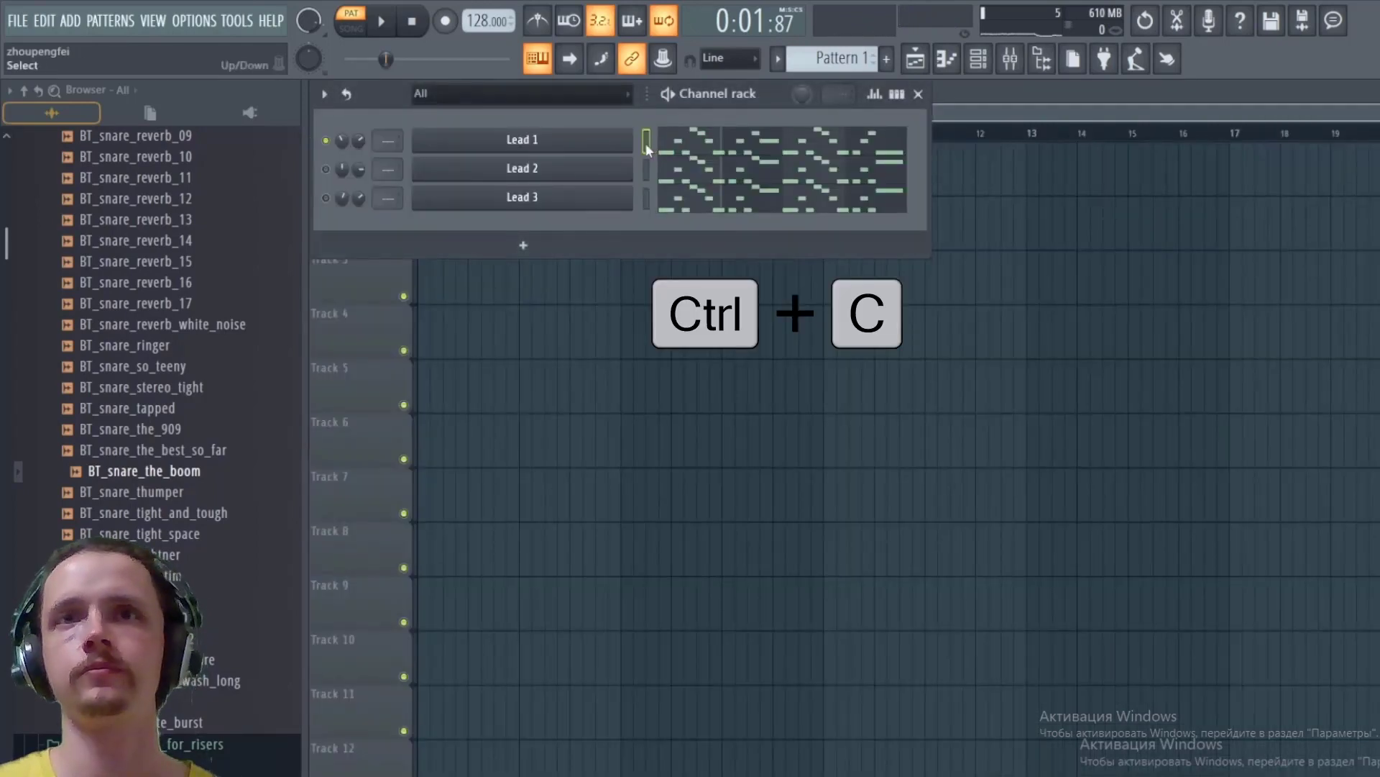
click(646, 169)
key(ctrl+v)
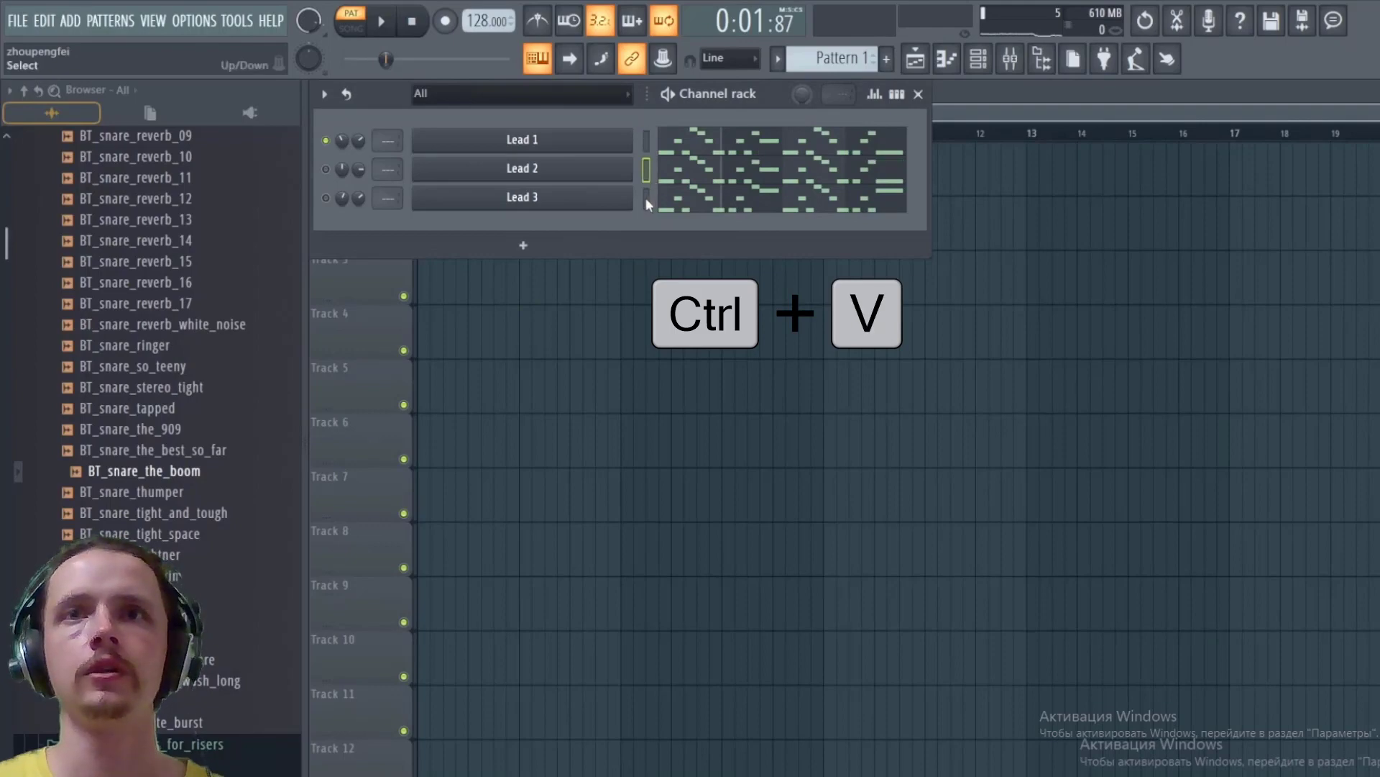
click(646, 198)
key(ctrl+v)
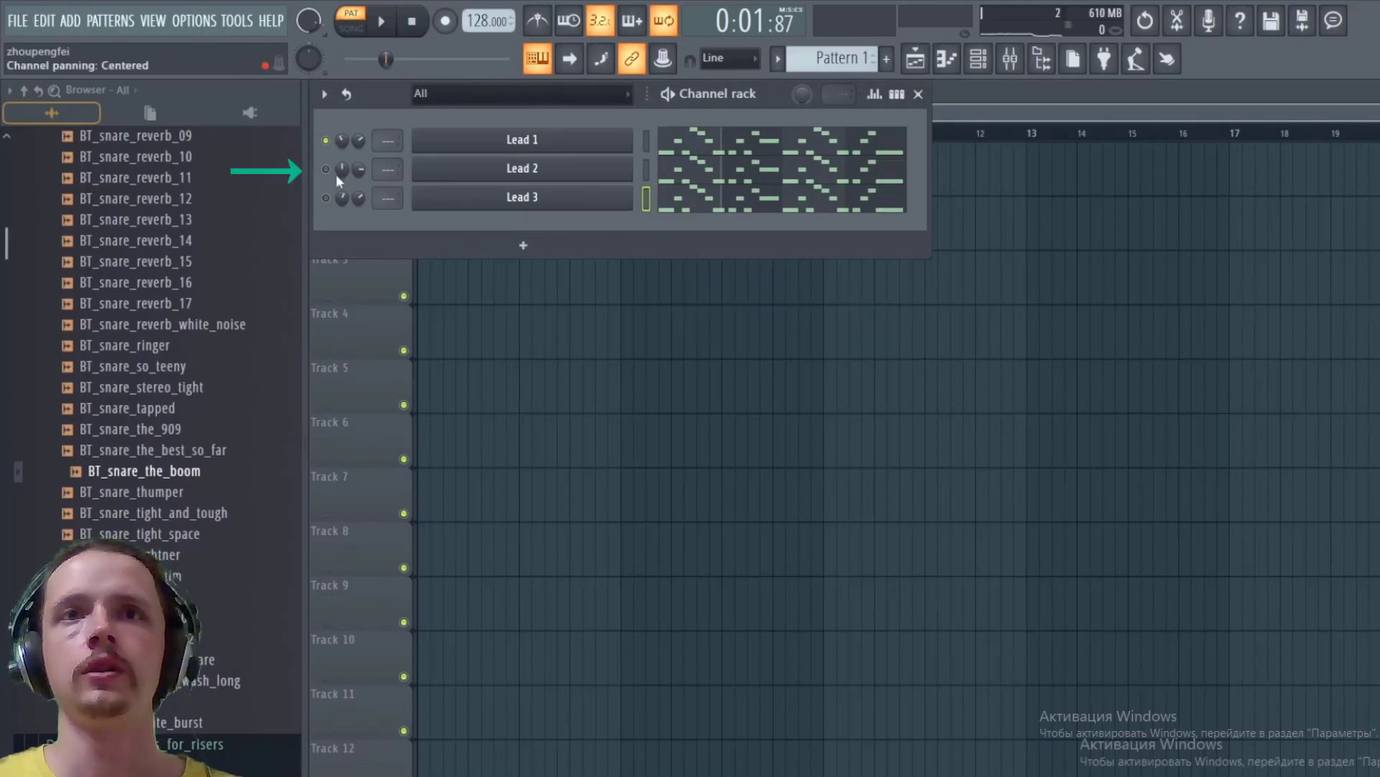
key(space)
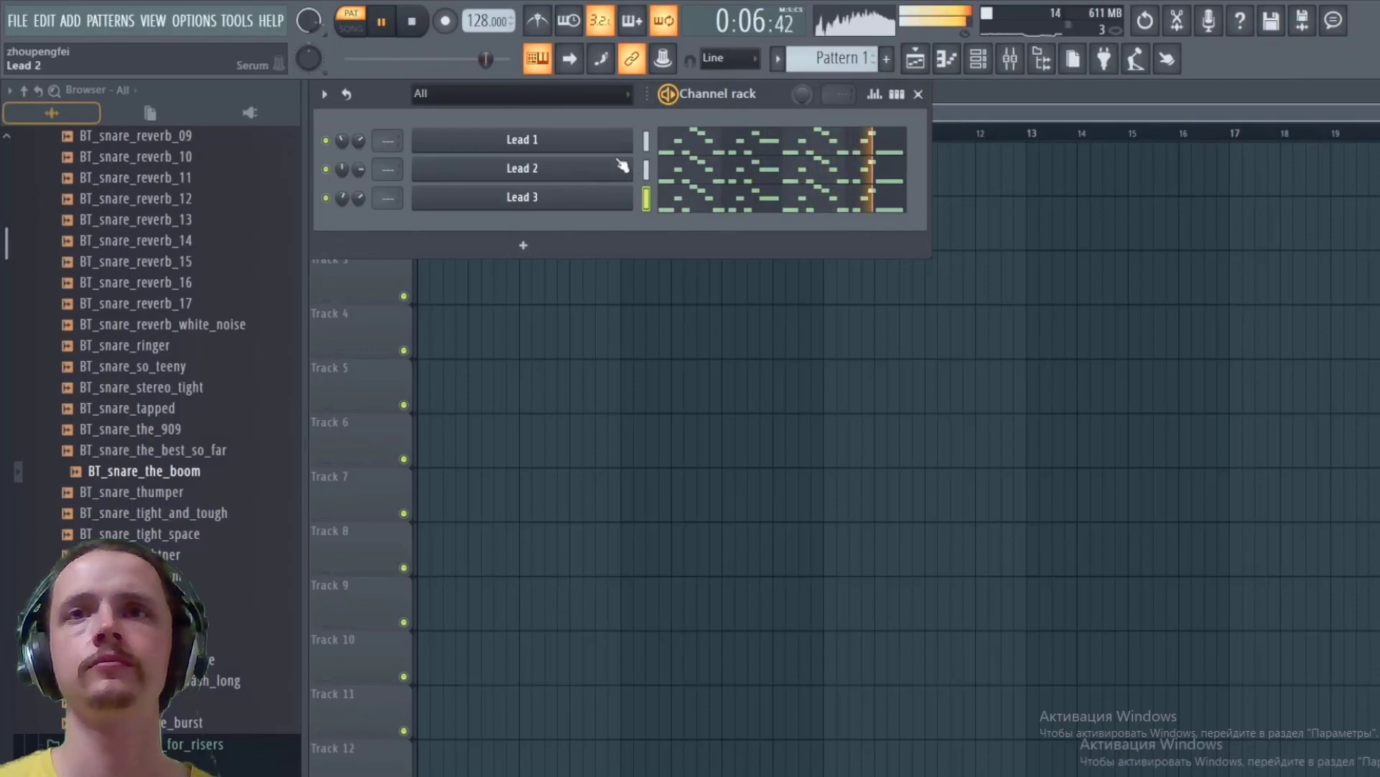
click(413, 20)
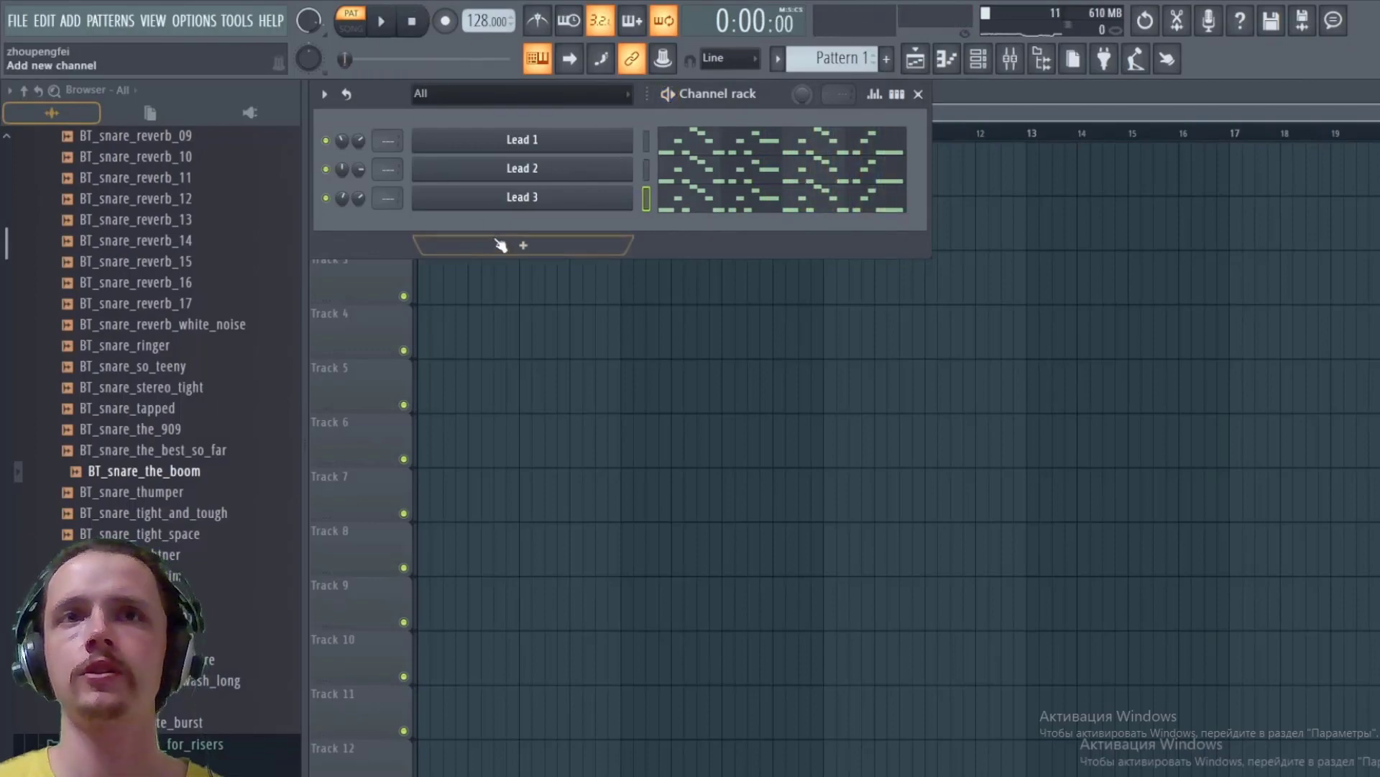
Step: Add a Layer channel to the channel rack
click(522, 246)
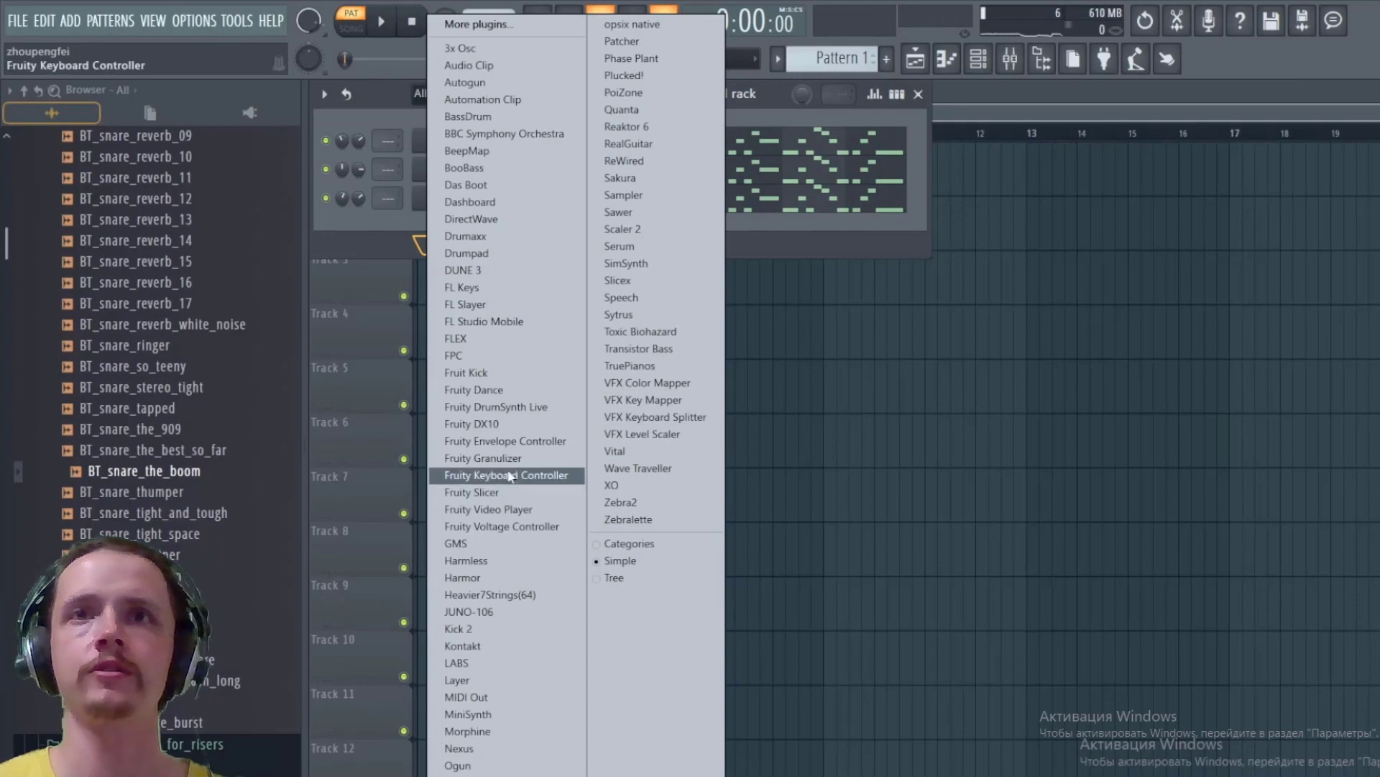
click(495, 680)
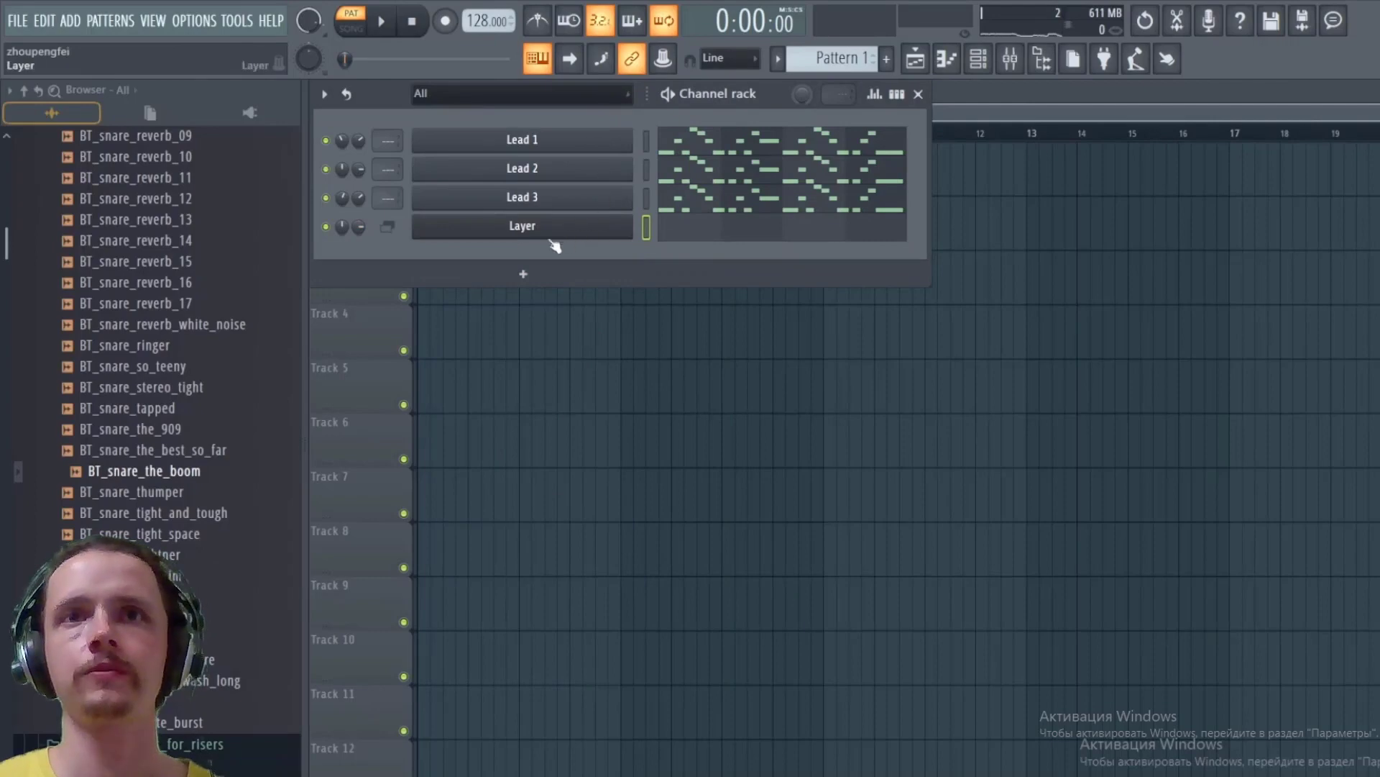
Step: Move the lead melody's notes from Lead 1, Lead 2 and Lead 3 onto the Layer channel
click(522, 276)
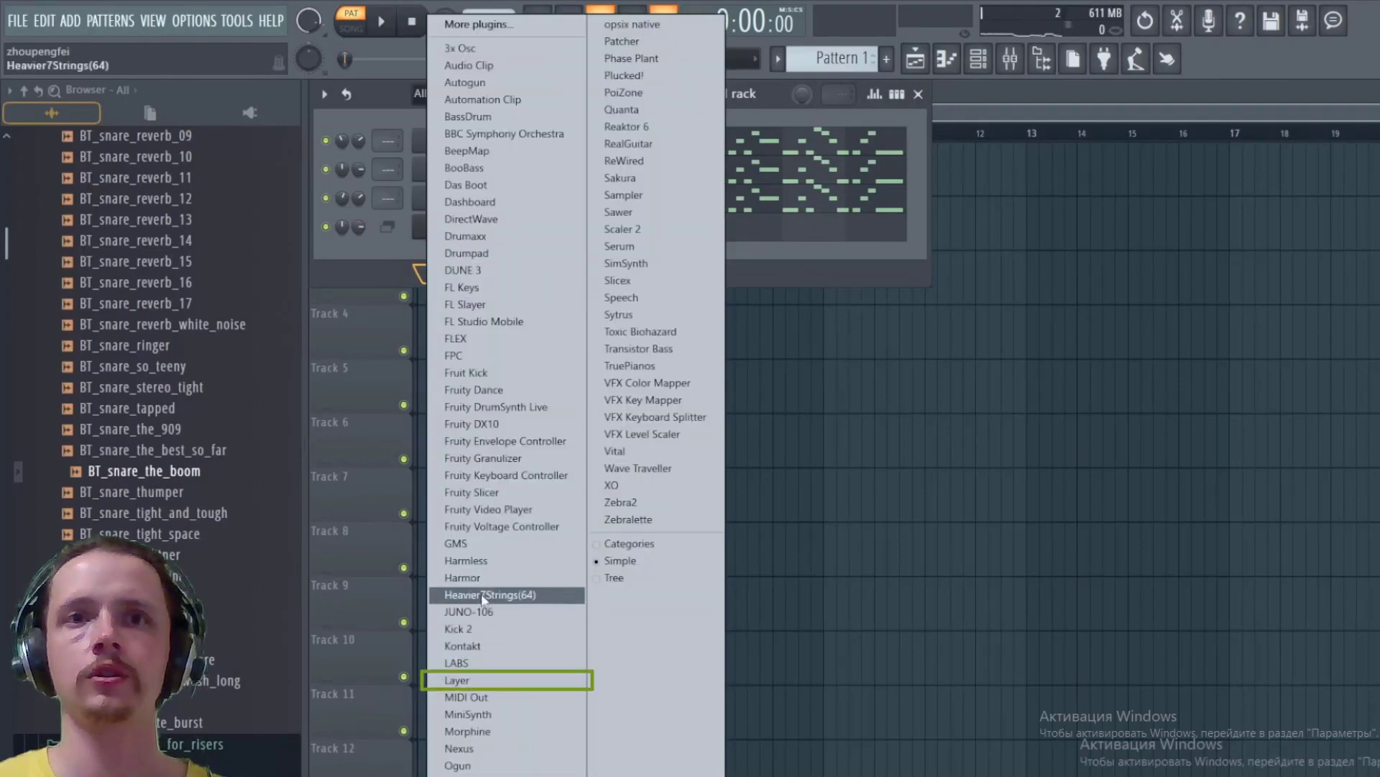
click(480, 678)
key(ctrl+x)
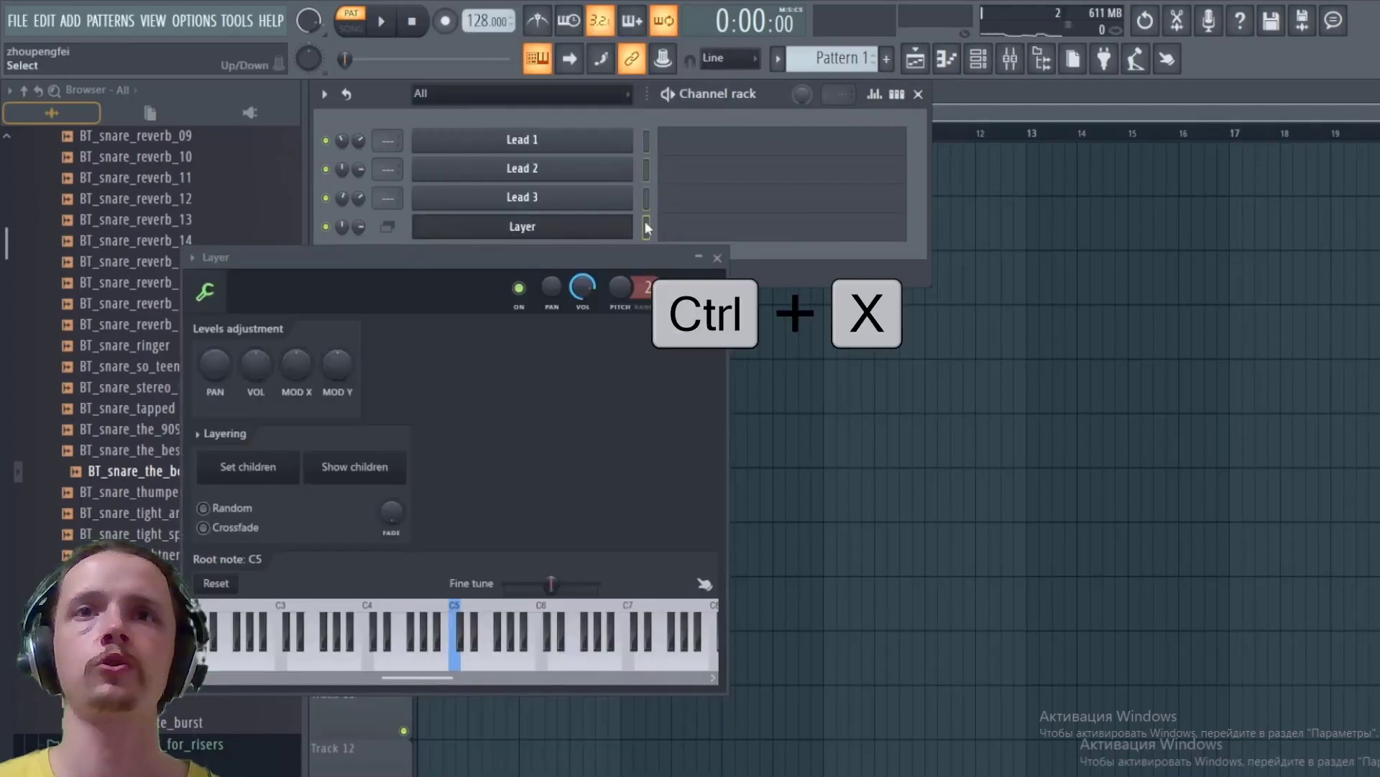
key(ctrl+v)
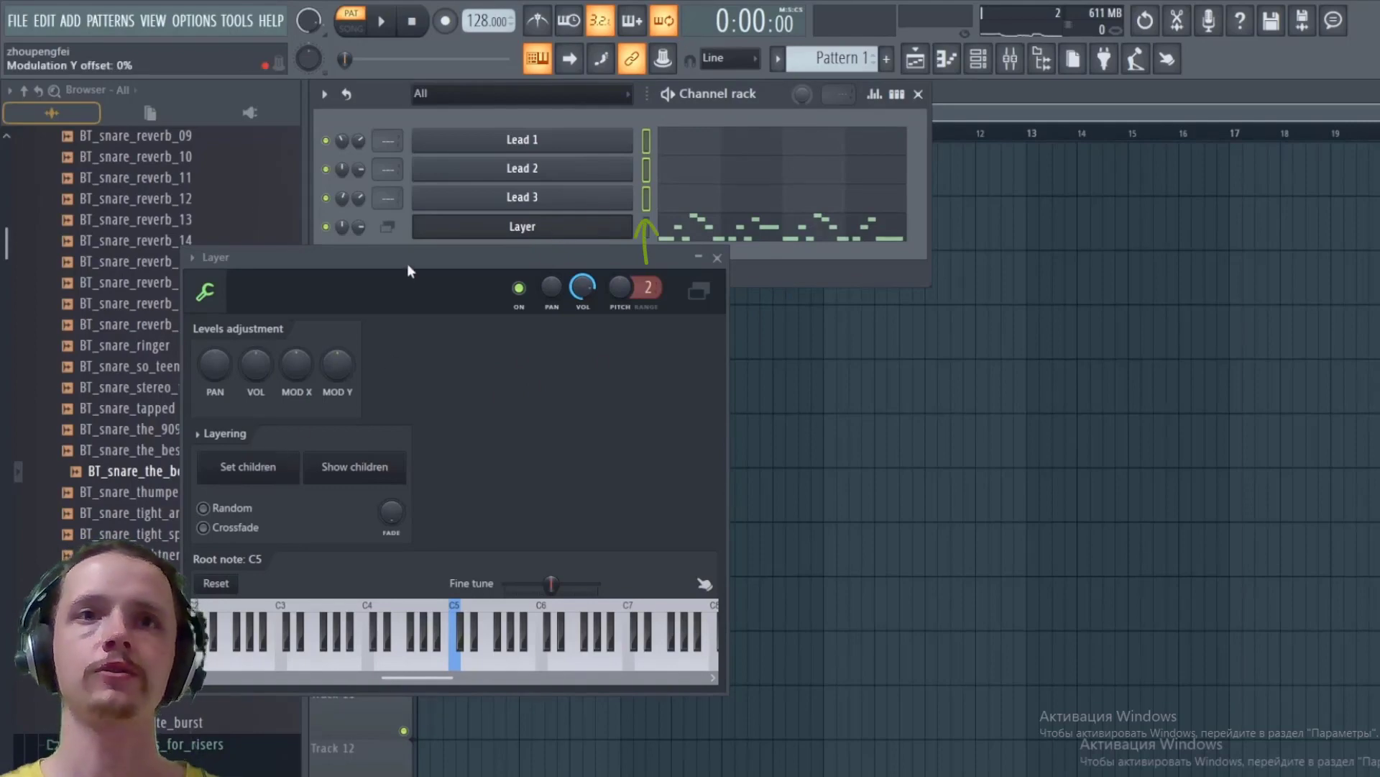
Step: Set Lead 1, Lead 2 and Lead 3 as the Layer channel's children and play the pattern through it
drag(408, 272, 630, 266)
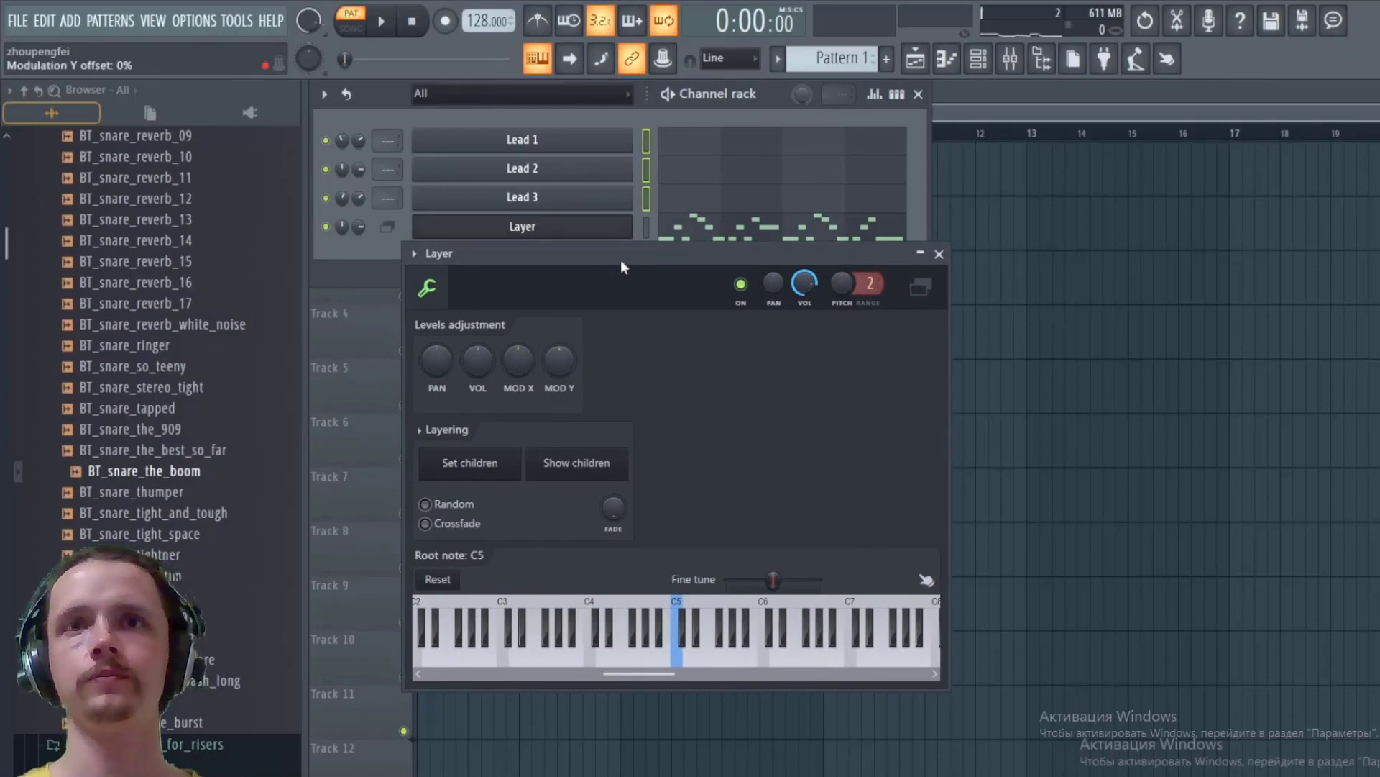
key(space)
drag(620, 260, 874, 302)
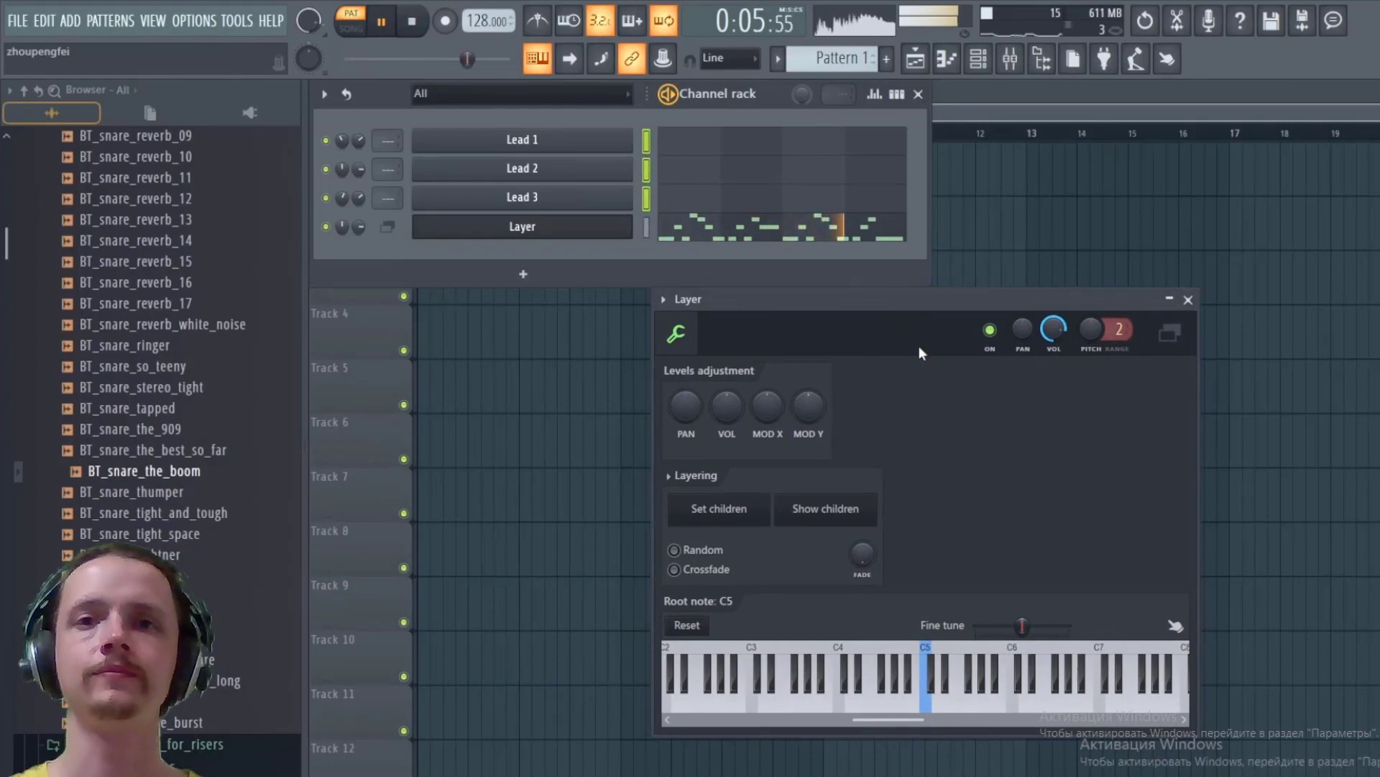
key(space)
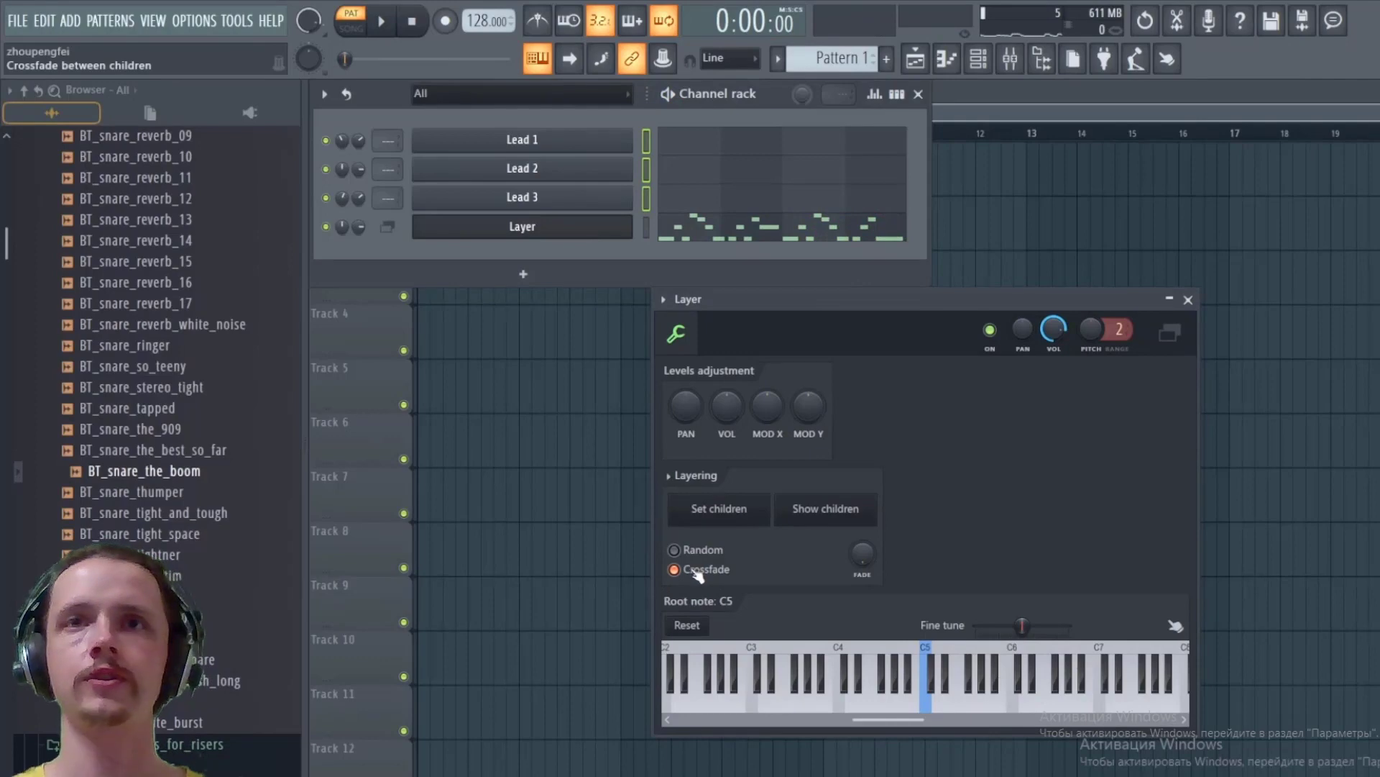
Step: Play the Layer with Crossfade while turning up its fade level, then audition Random triggering and stop playback
key(space)
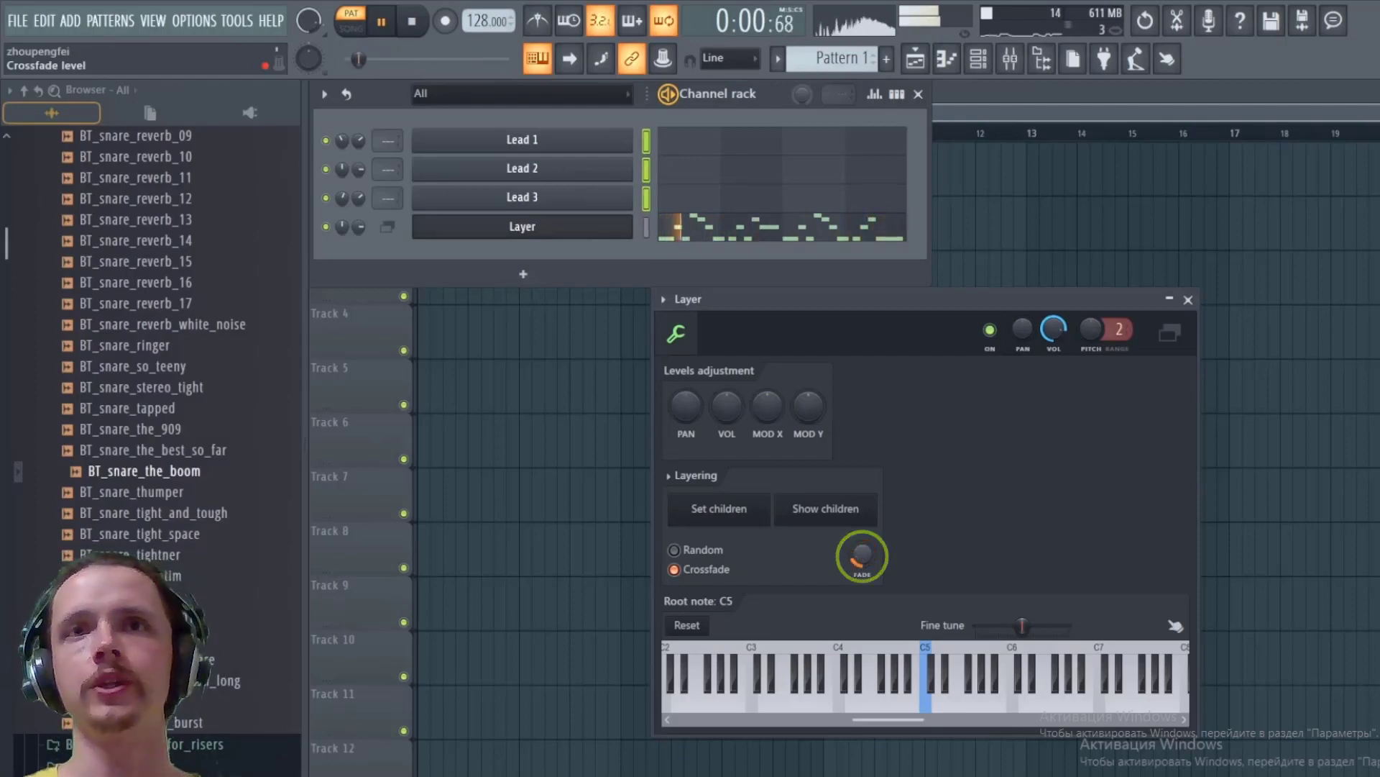
click(689, 551)
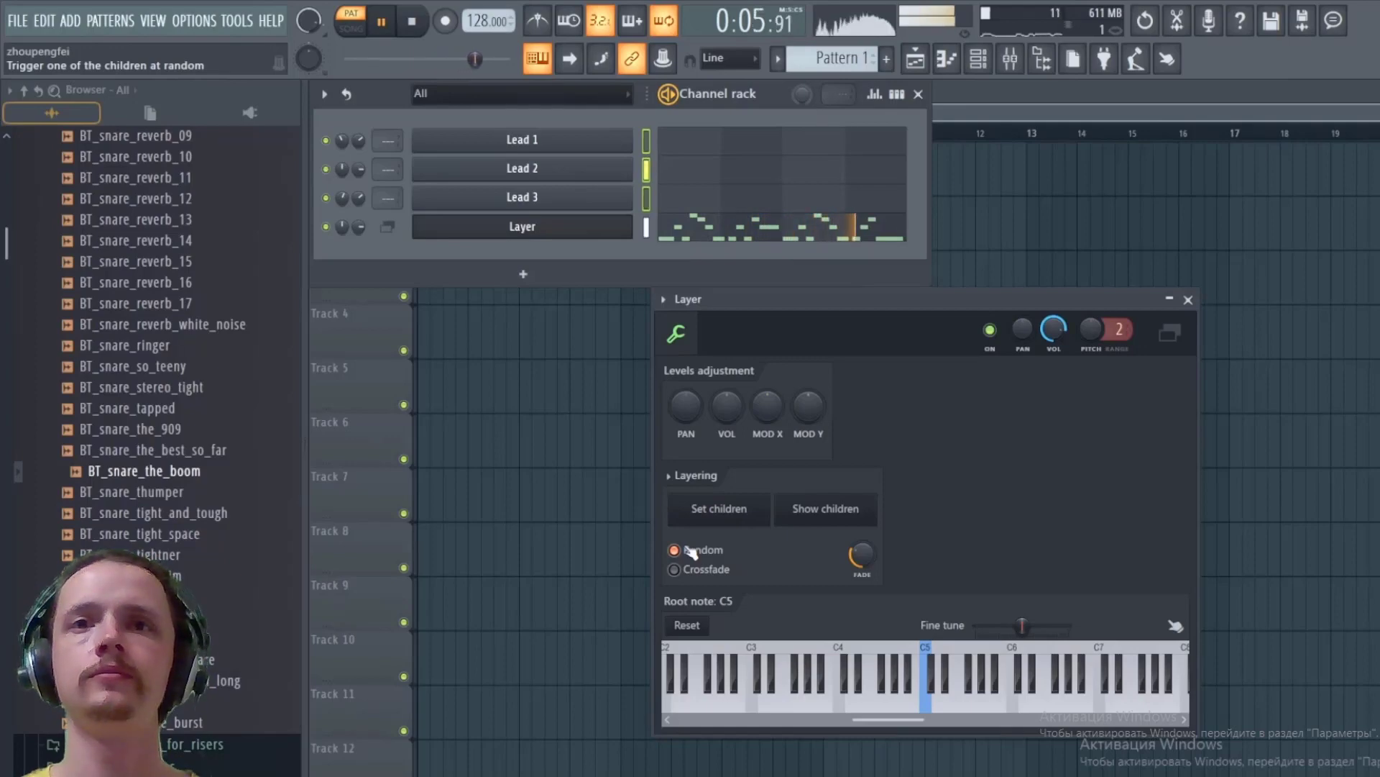
key(space)
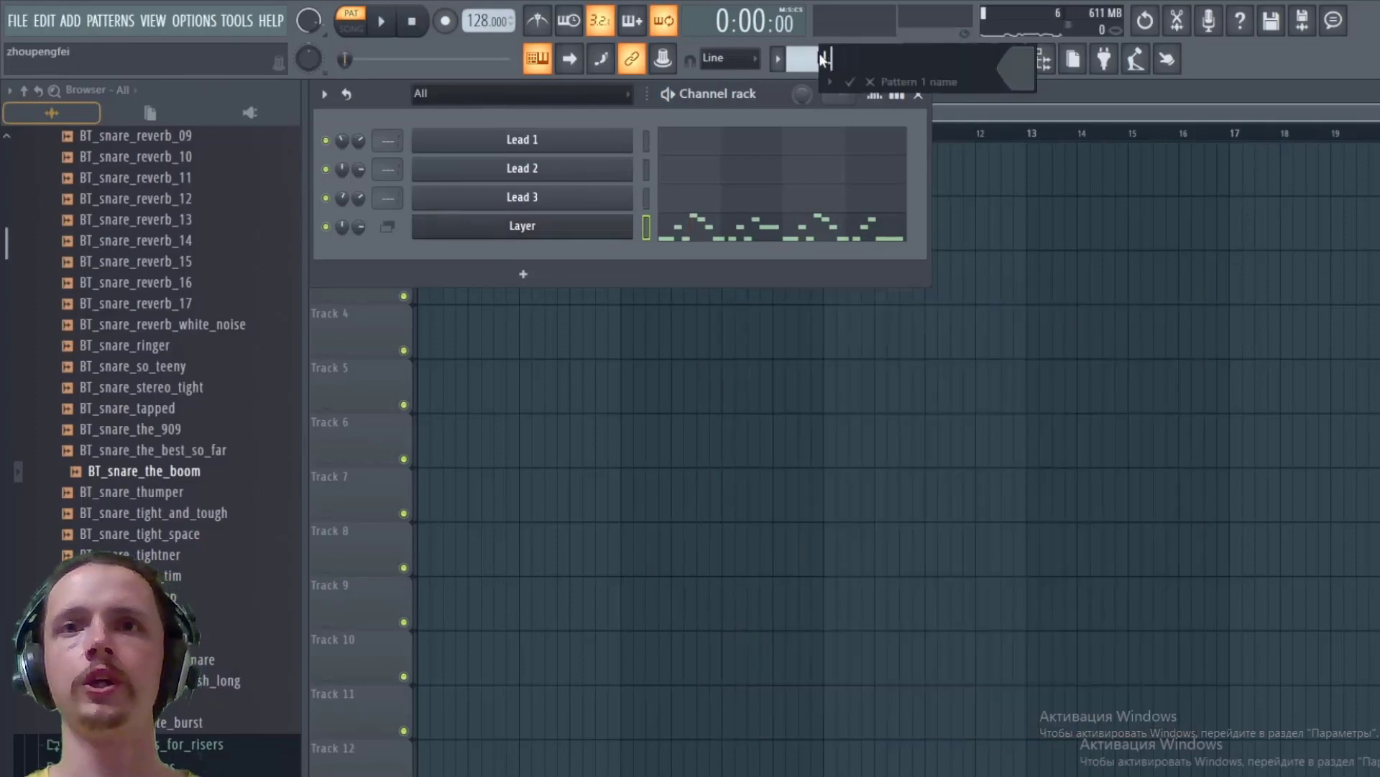
Step: Move on to Pattern 2 and audition hi-hat samples from the BT_hihats folder
click(137, 451)
click(159, 385)
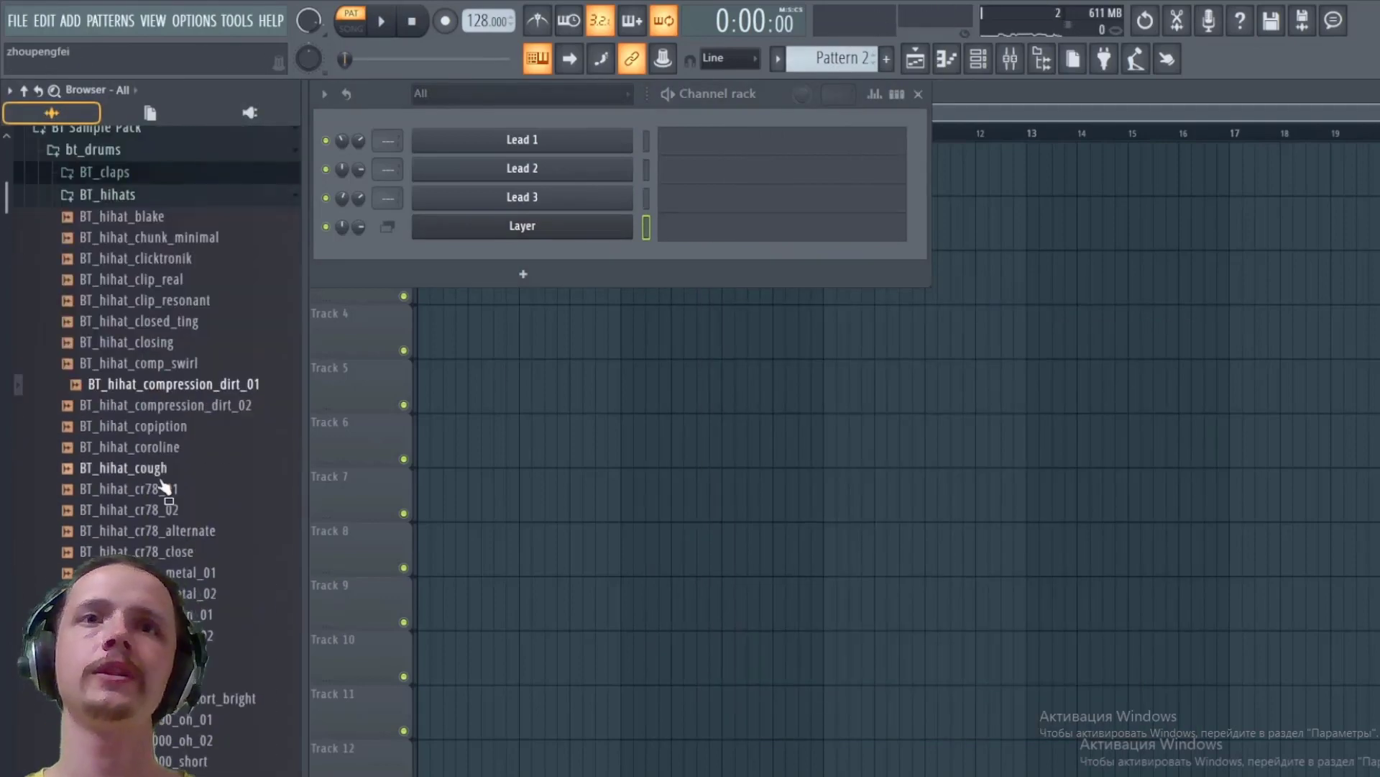
click(161, 470)
click(155, 510)
click(181, 550)
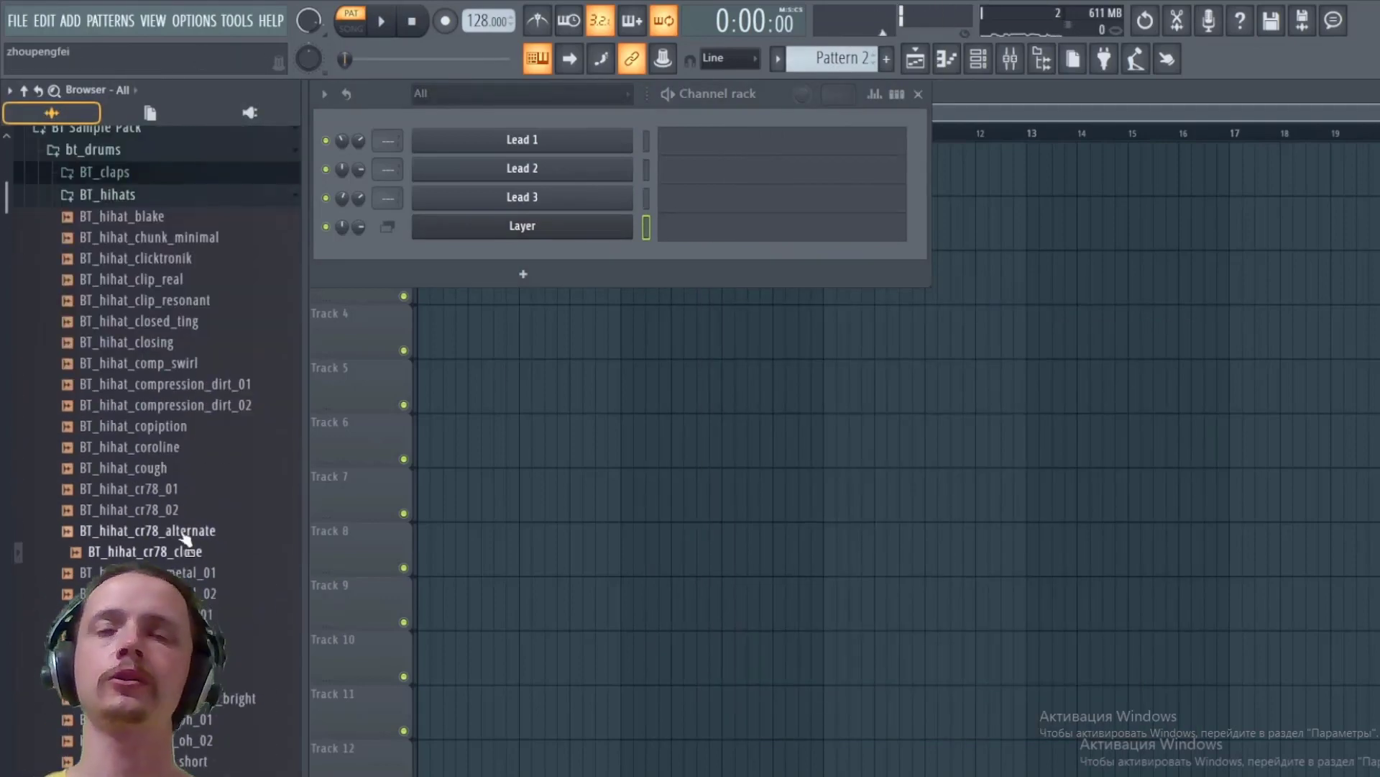
Step: Open BT_hihat_cr78_02 and BT_hihat_cr78_close in new channels
right_click(188, 511)
click(215, 527)
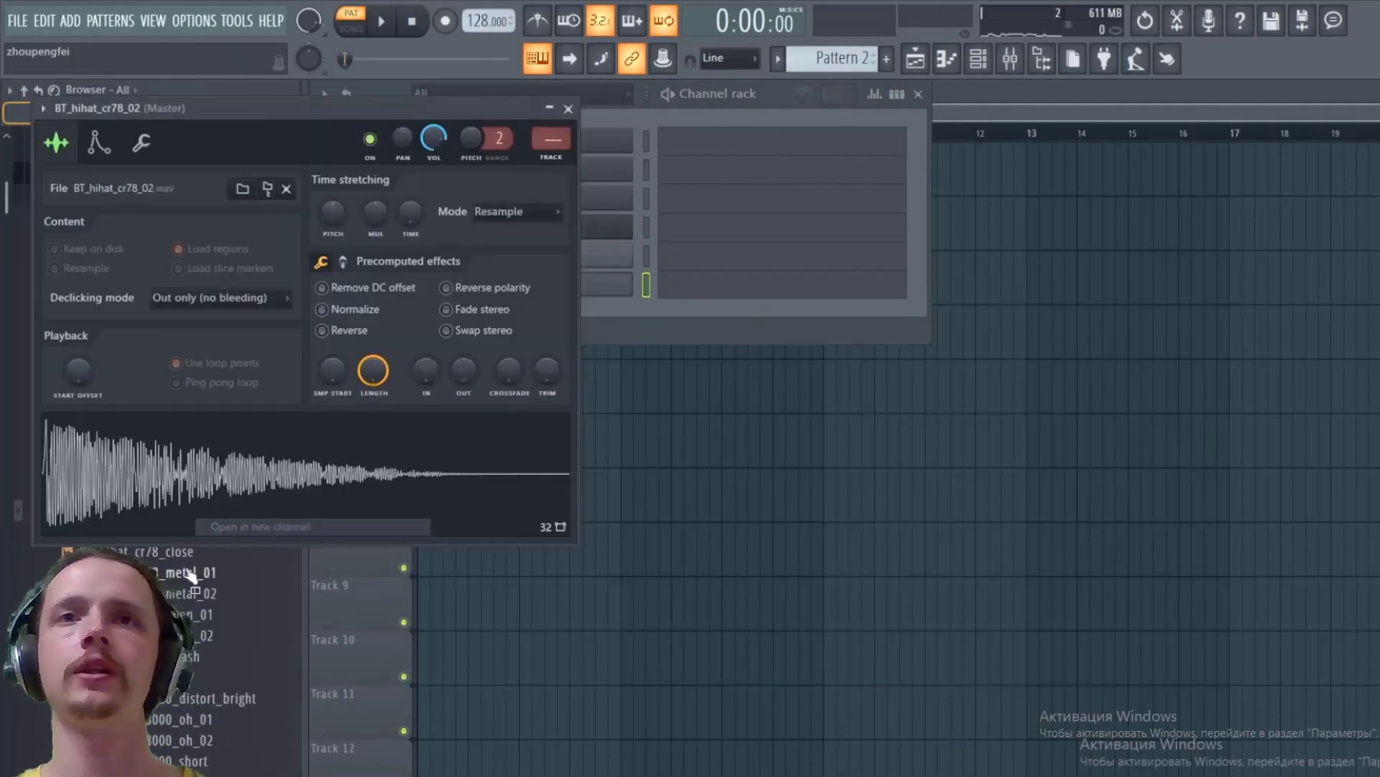
right_click(162, 552)
click(208, 568)
Step: Rename the three hi-hat channels Hat 1, Hat 2 and Hat 3
click(647, 258)
middle_click(567, 259)
text(Hat 1)
key(Return)
text(Hat 2)
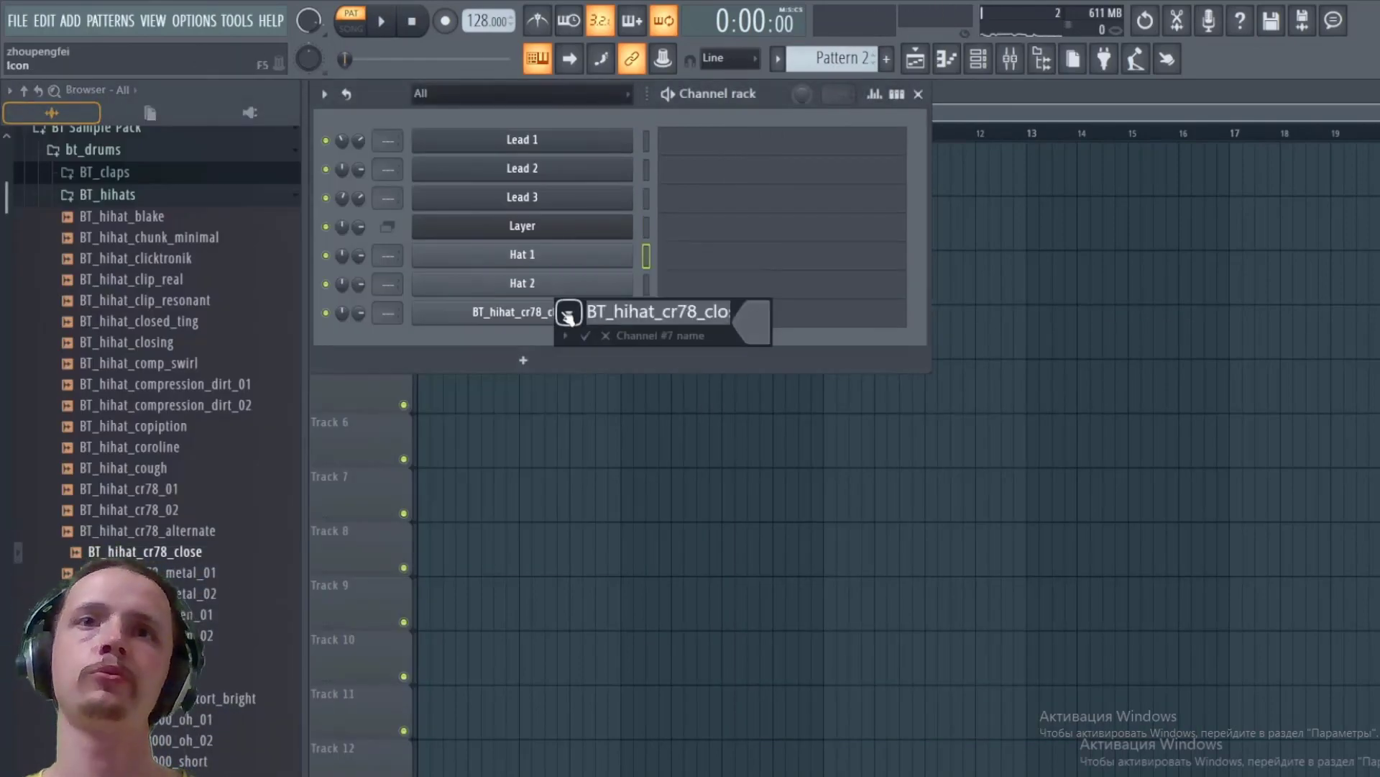
Step: Add a second Layer channel and set Hat 1, Hat 2 and Hat 3 as its children
click(524, 359)
click(490, 681)
drag(646, 255, 646, 313)
click(857, 429)
Step: Show the step sequencer and fill every second step of the hi-hat layer, Layer #2
click(646, 343)
click(896, 95)
drag(895, 217, 1046, 190)
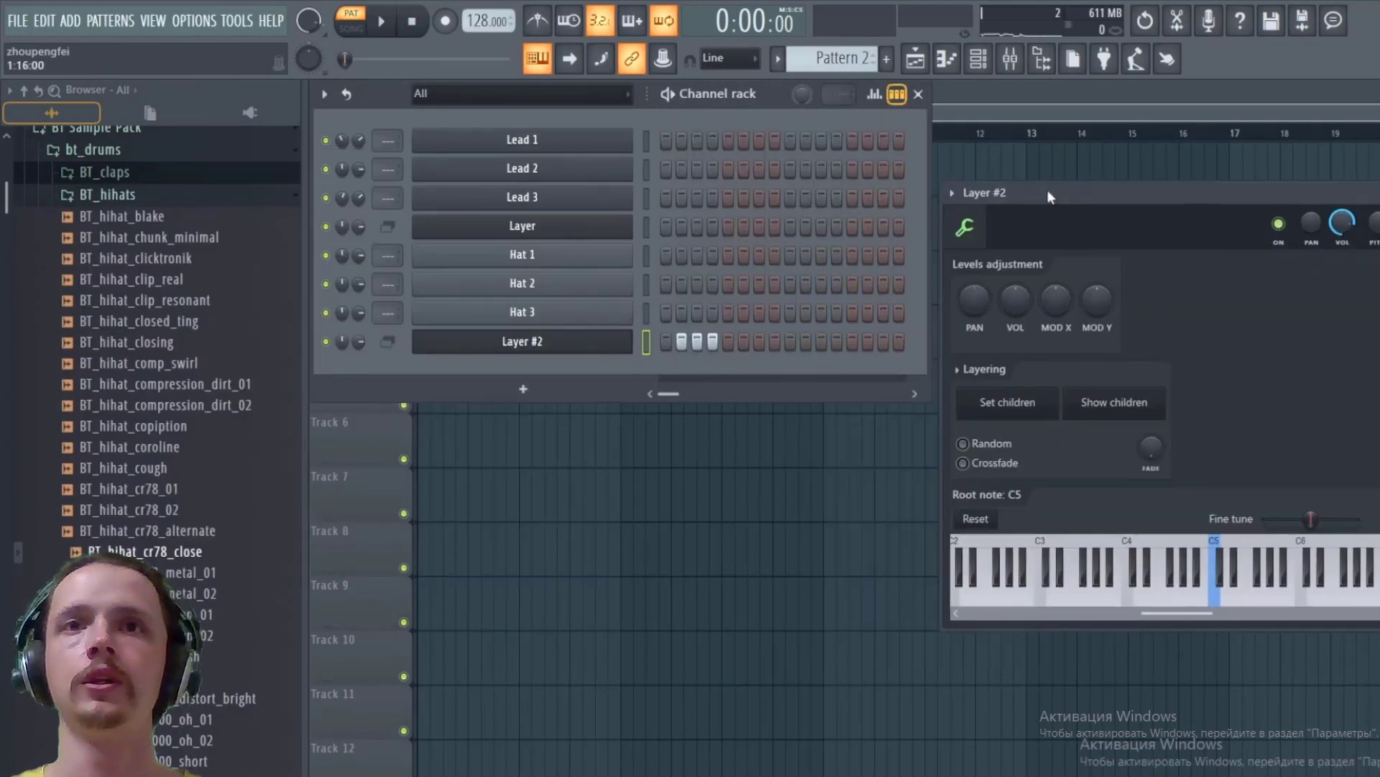
right_click(624, 341)
click(890, 404)
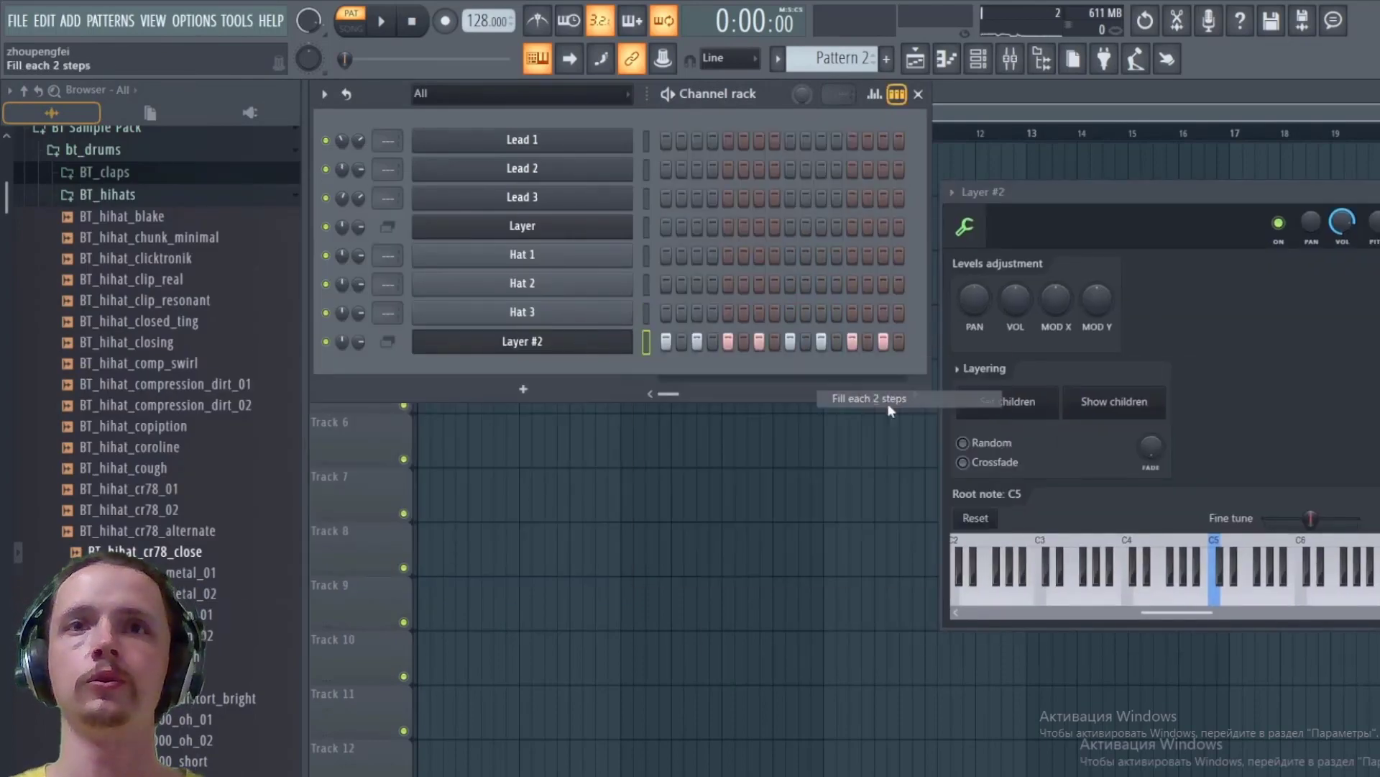
Step: Set Layer #2 to trigger its hi-hat children at random and play the pattern
click(963, 443)
key(space)
click(963, 462)
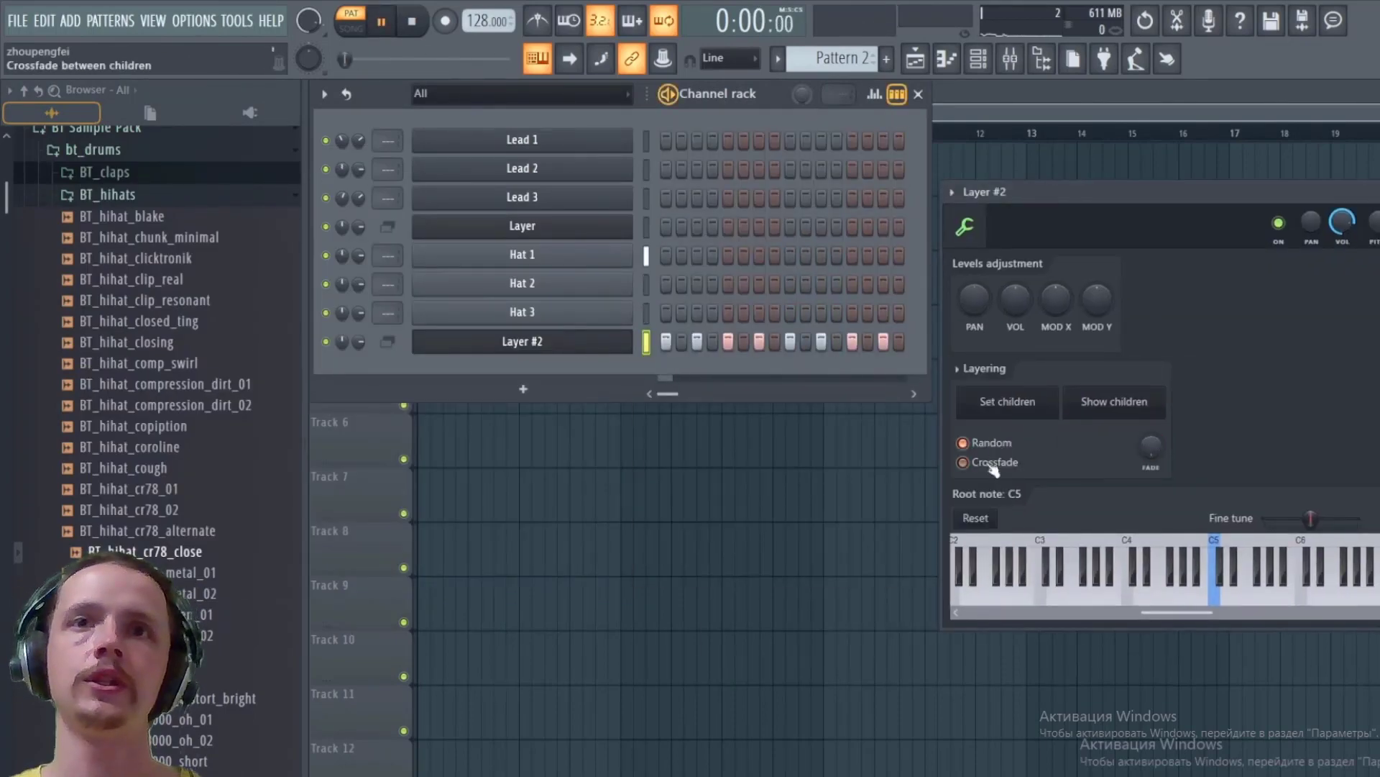
Step: Fill all 16 steps of Layer #2 and vary their velocities, with each beat's second and fourth steps at about 52%
drag(681, 341, 899, 342)
click(874, 94)
click(665, 409)
click(682, 455)
click(697, 431)
click(713, 458)
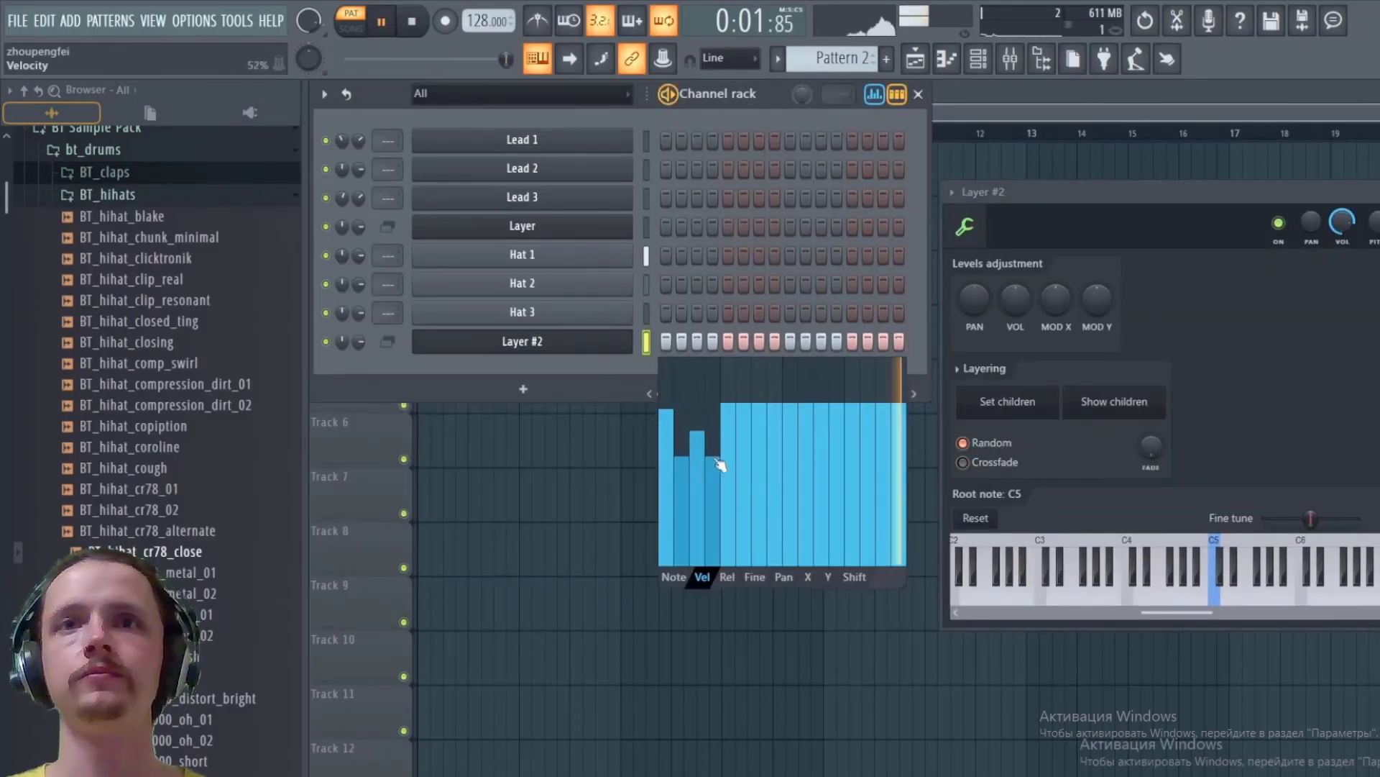
click(743, 459)
click(759, 433)
click(821, 428)
click(883, 431)
Step: Lower the velocity of the even-numbered hi-hat steps in Layer #2 to about 35%
click(682, 496)
click(744, 491)
click(805, 492)
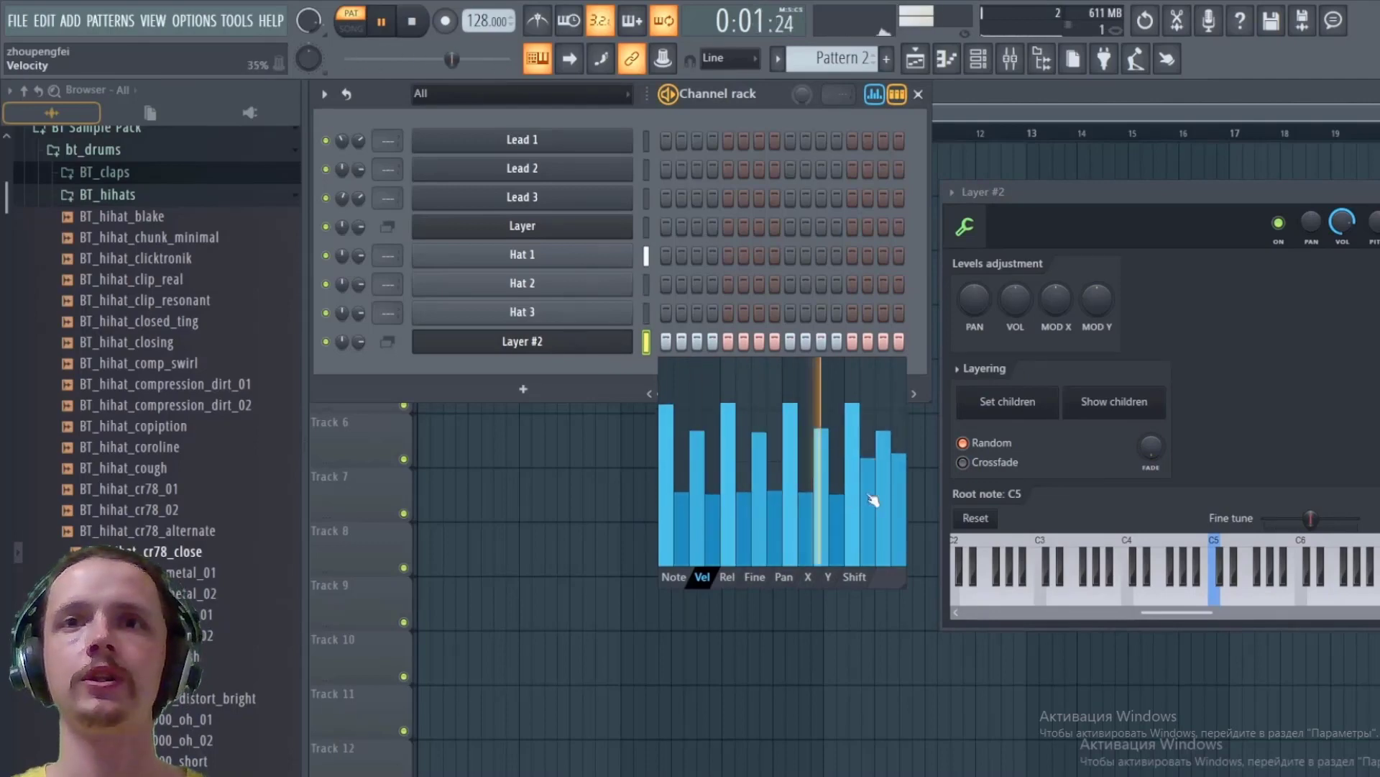
click(868, 492)
Step: Make the third step of every beat the loudest hi-hat, reduce each beat's first step, and close the graph editor
click(697, 450)
click(759, 453)
click(883, 402)
click(821, 407)
click(760, 401)
click(697, 406)
click(666, 444)
click(729, 444)
click(790, 450)
click(852, 454)
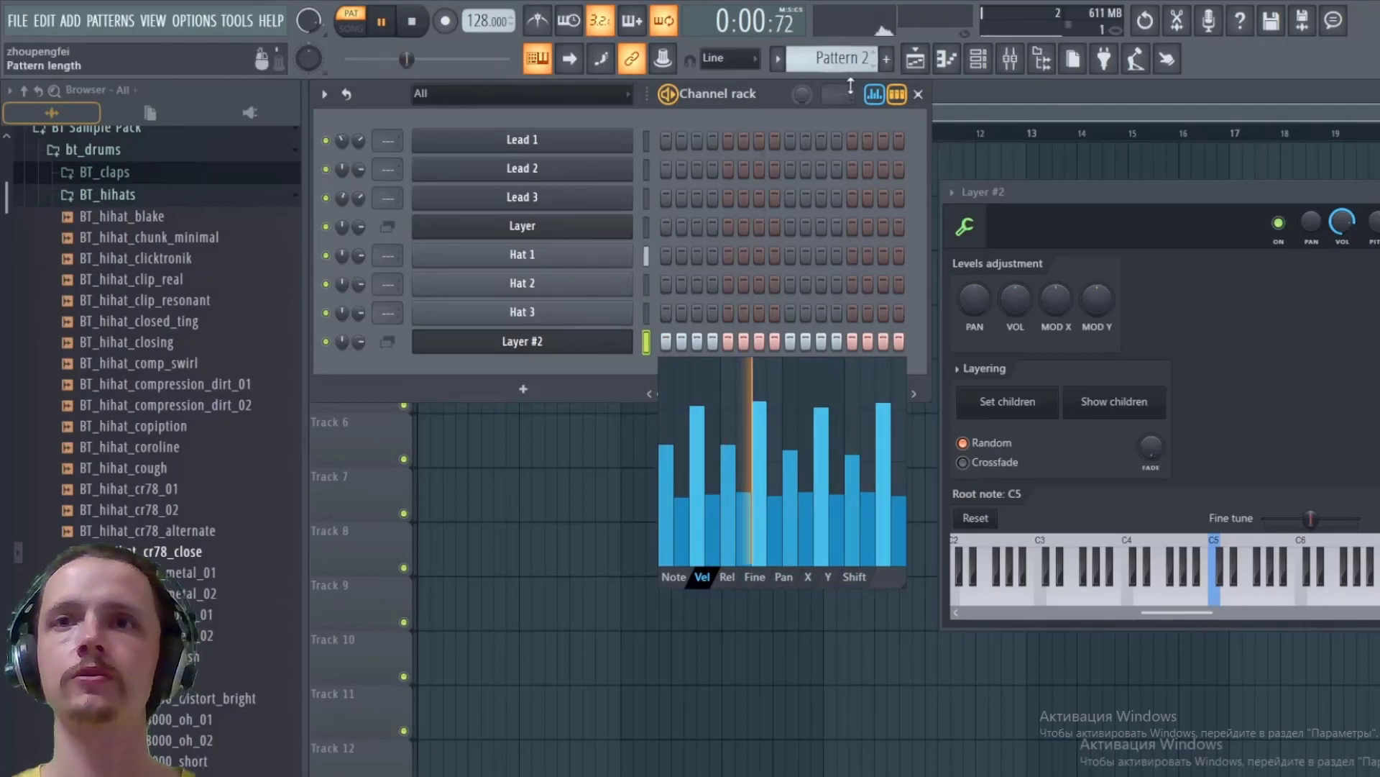
click(875, 94)
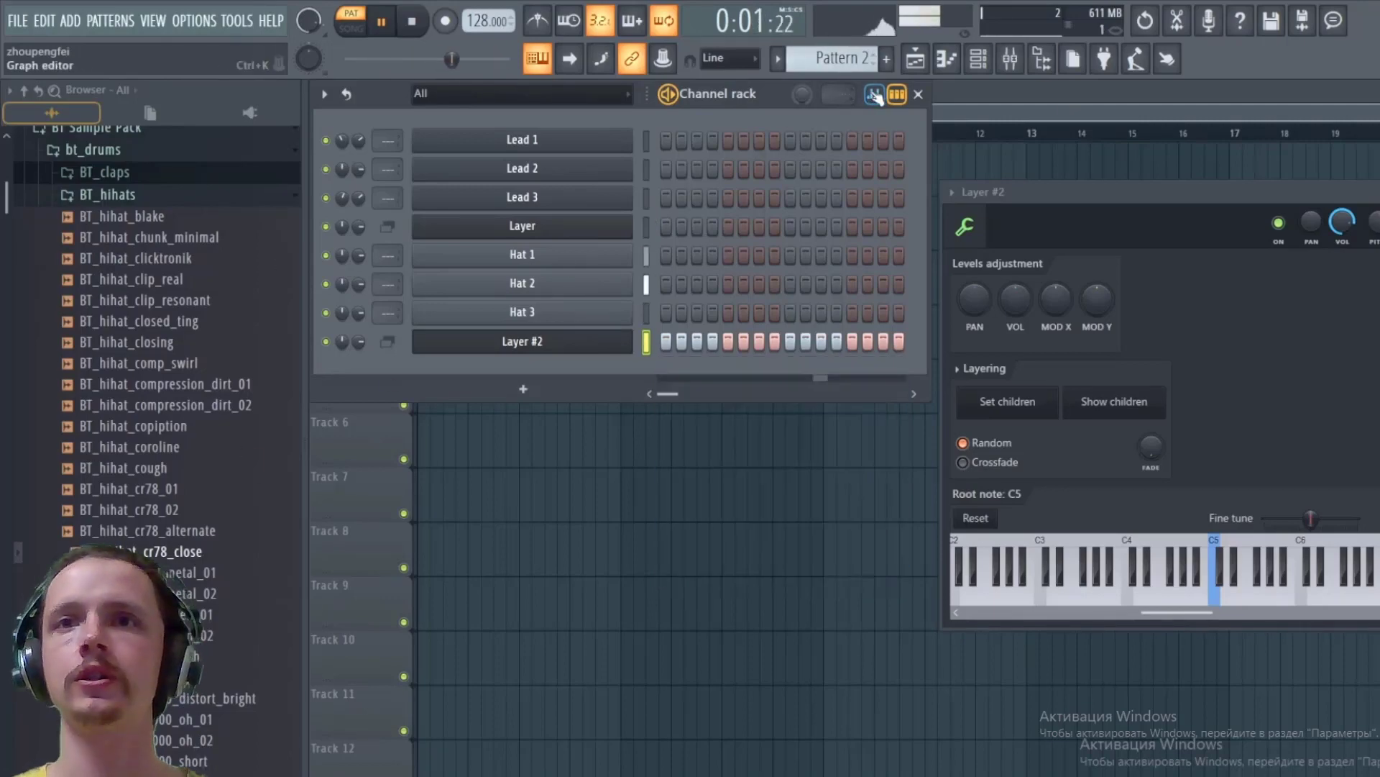
Step: Audition samples in the BT_kicks folder and load BT_kick_909_noe into a new channel named Kick
click(115, 196)
click(107, 217)
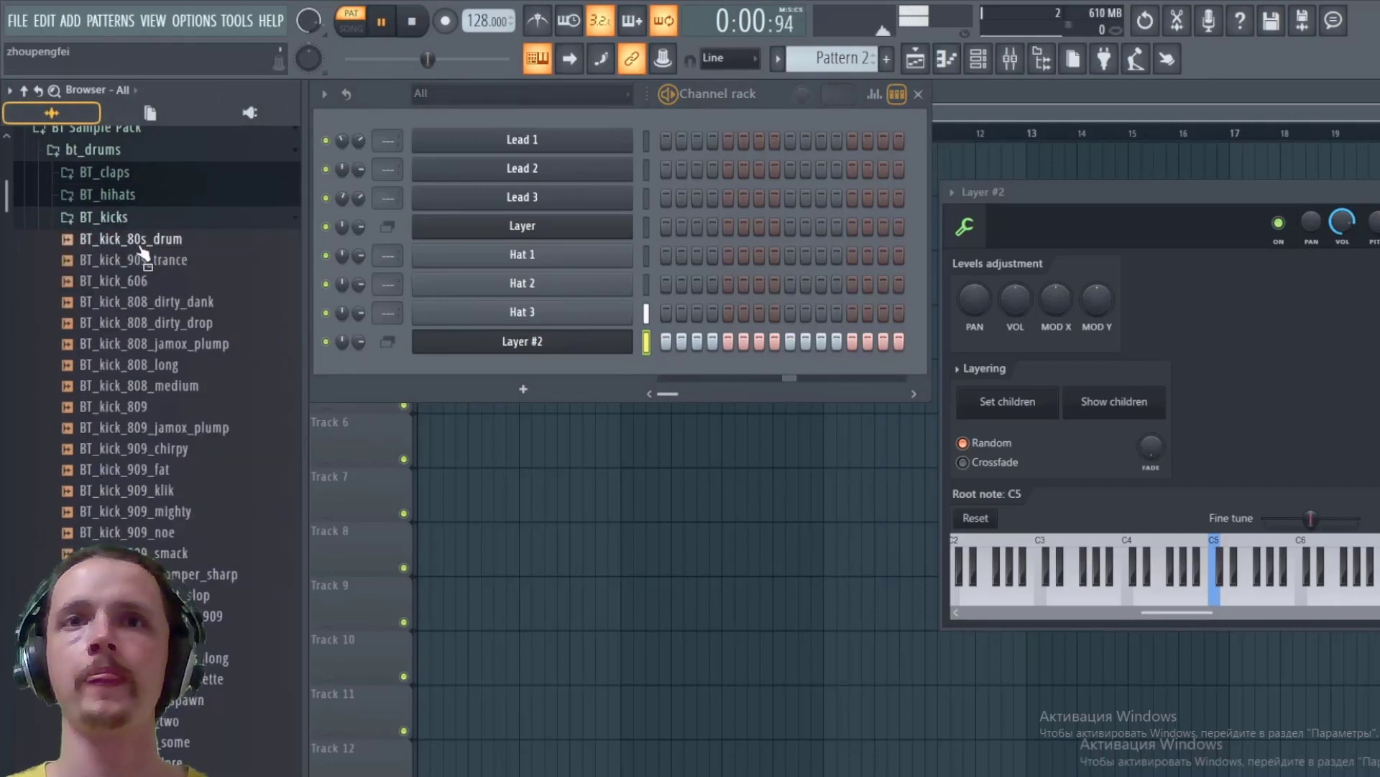
click(141, 243)
click(154, 365)
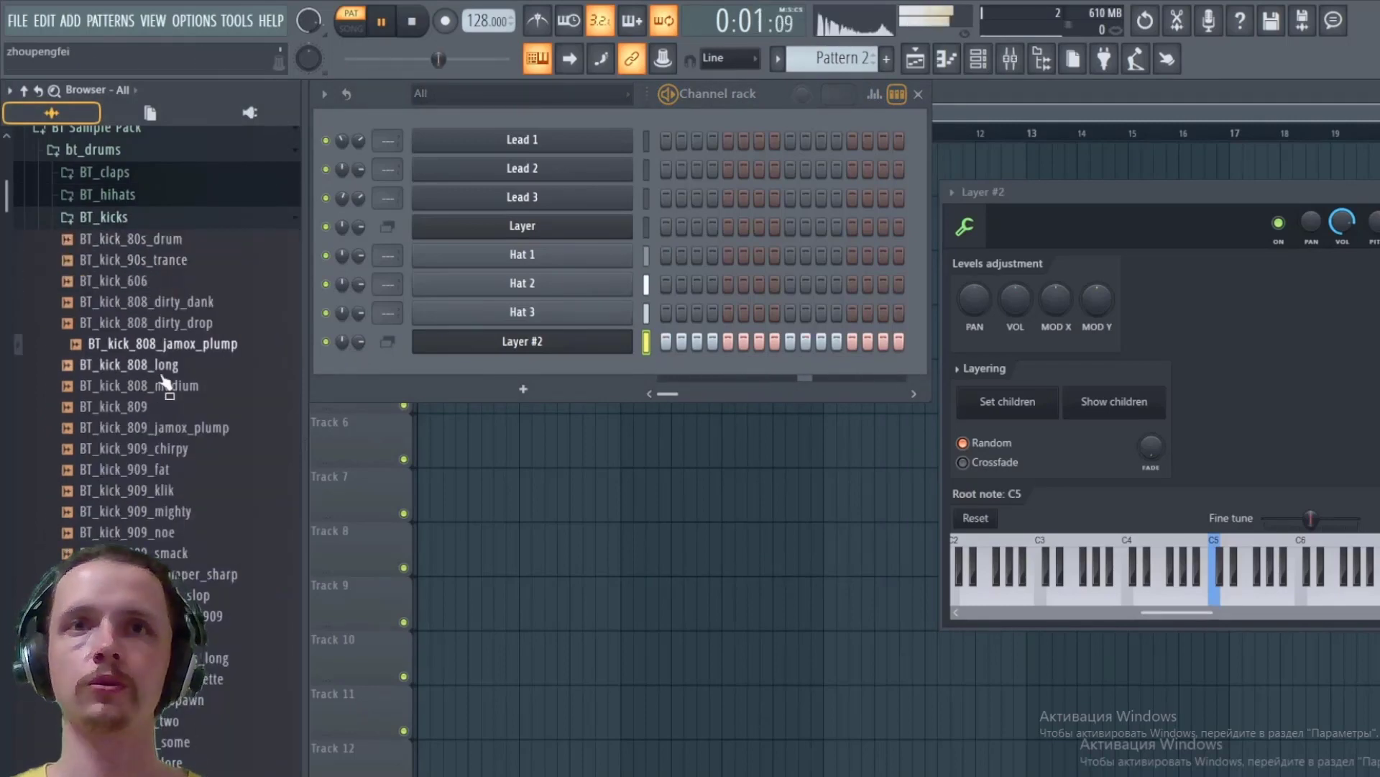
click(161, 448)
click(171, 532)
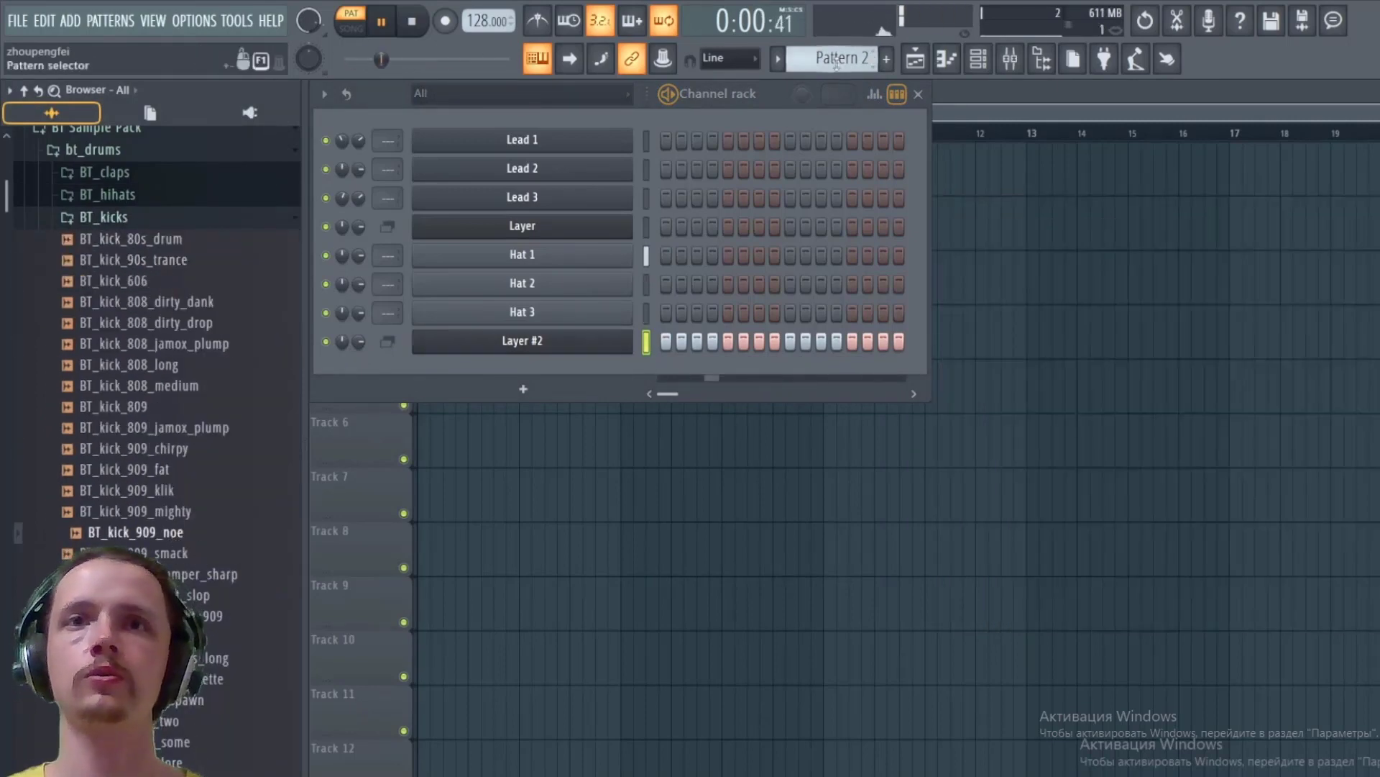
drag(171, 535, 517, 368)
right_click(631, 358)
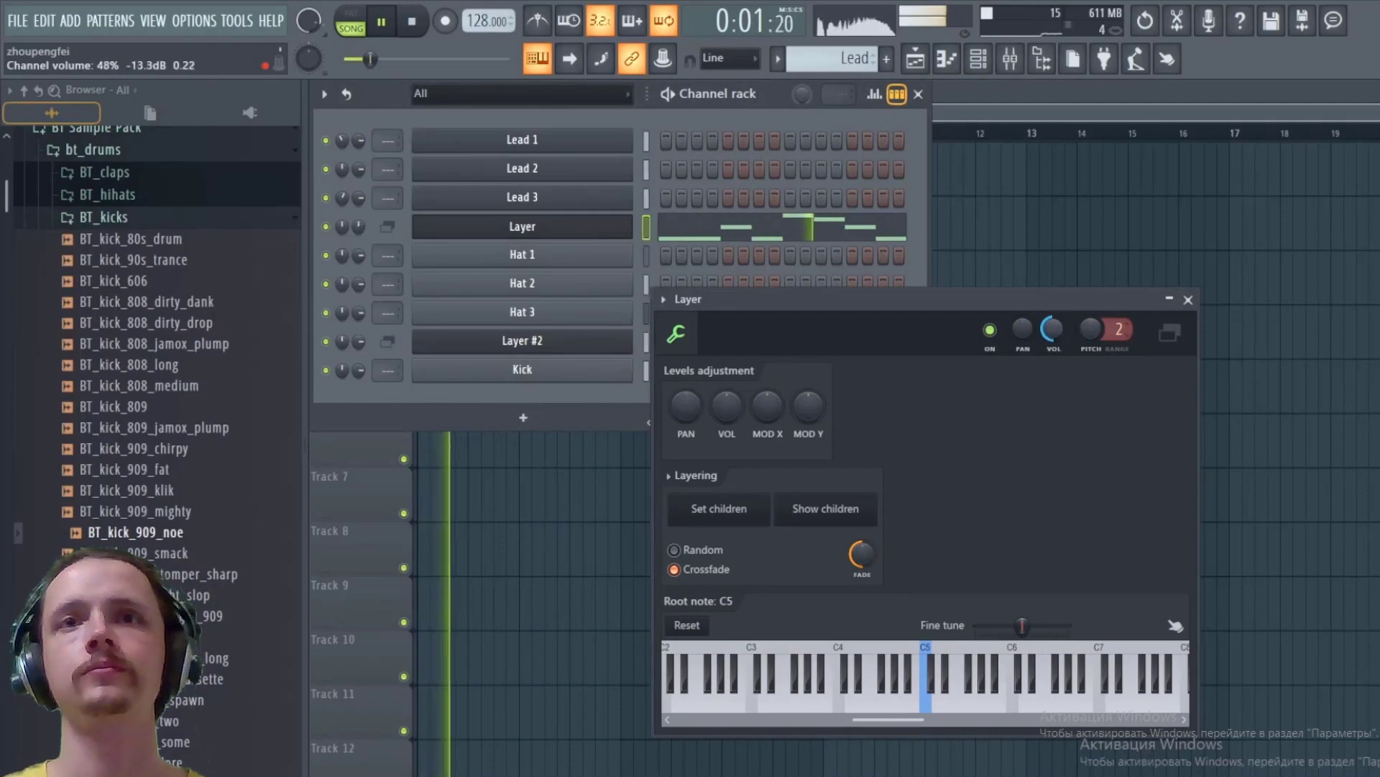
Step: Close the Layer settings and listen to leads, hats and kick together in song mode before stopping playback
click(1189, 300)
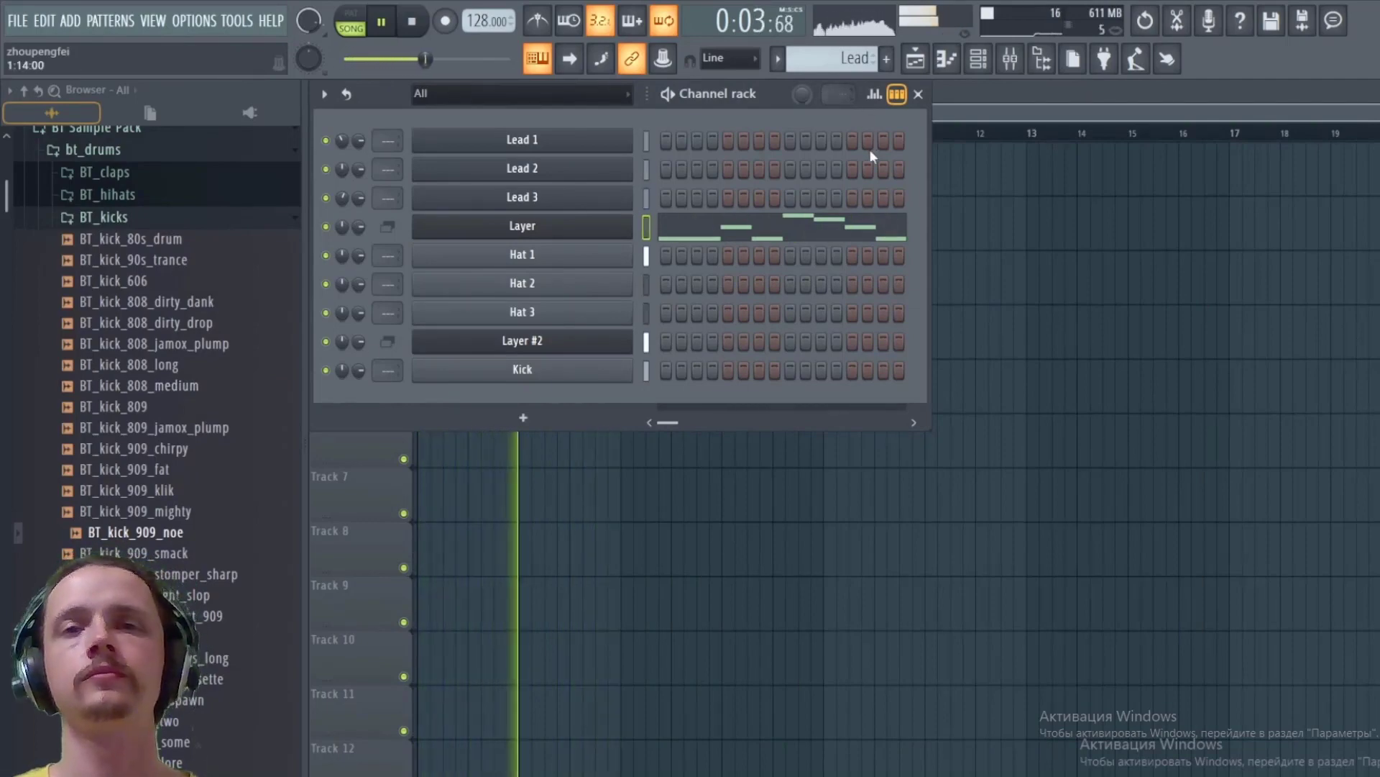
key(space)
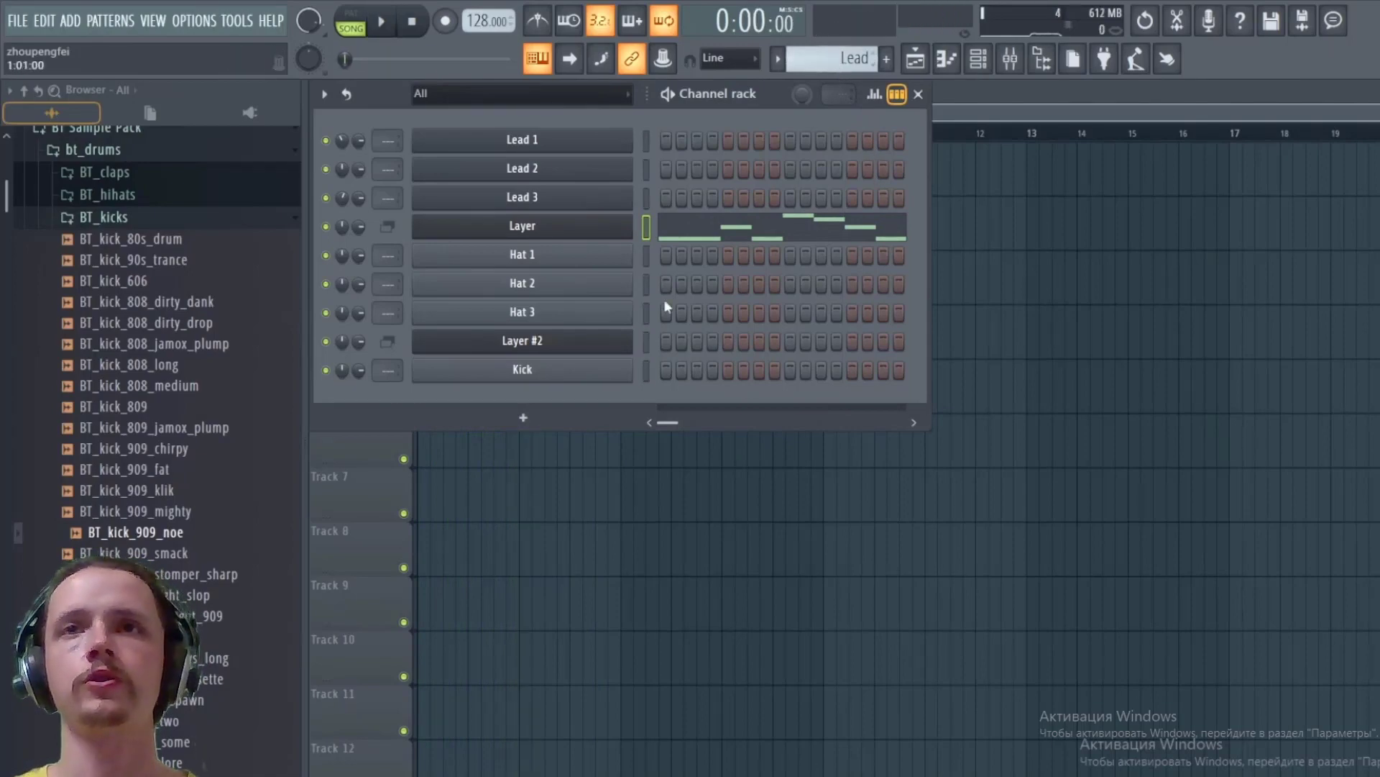
Step: Inspect the option for saving the first Layer's state as a preset, then cancel the save and close its settings
click(581, 230)
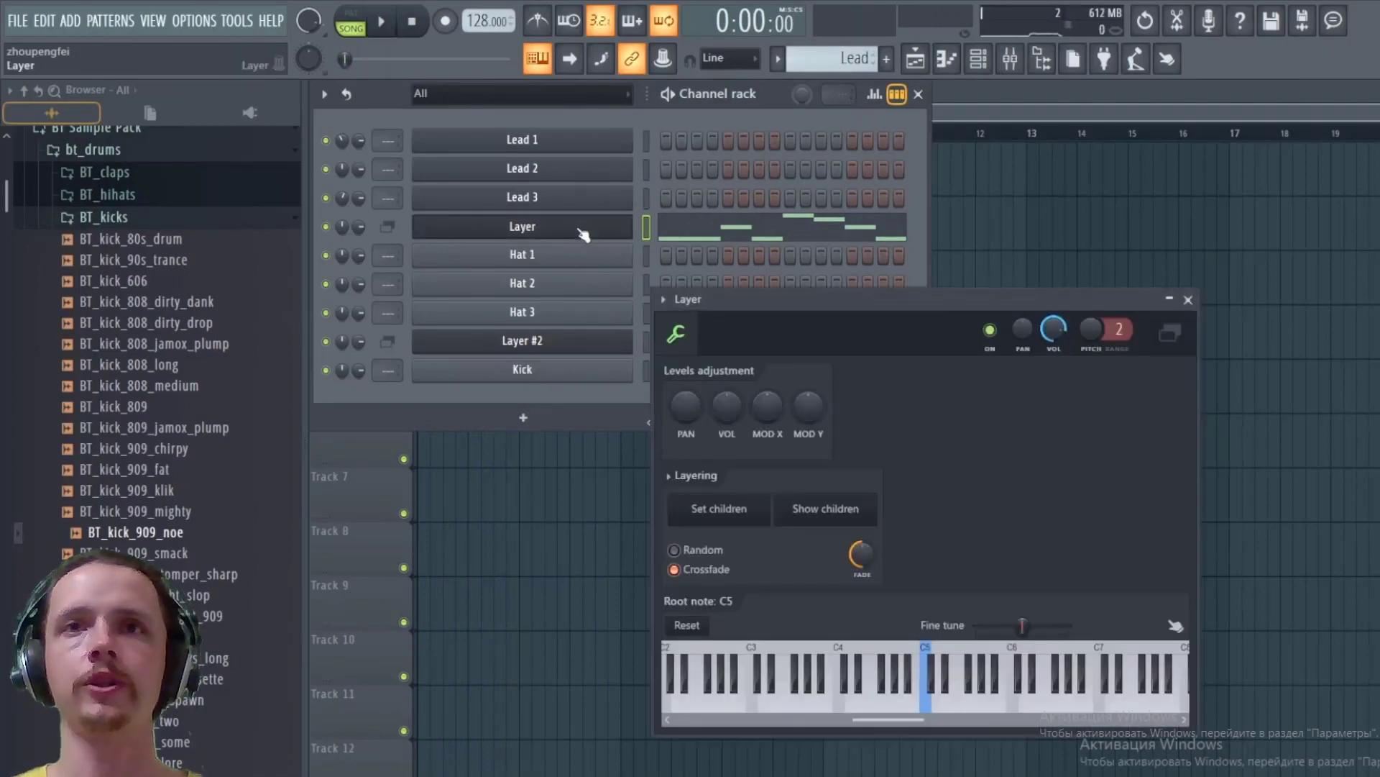
click(662, 300)
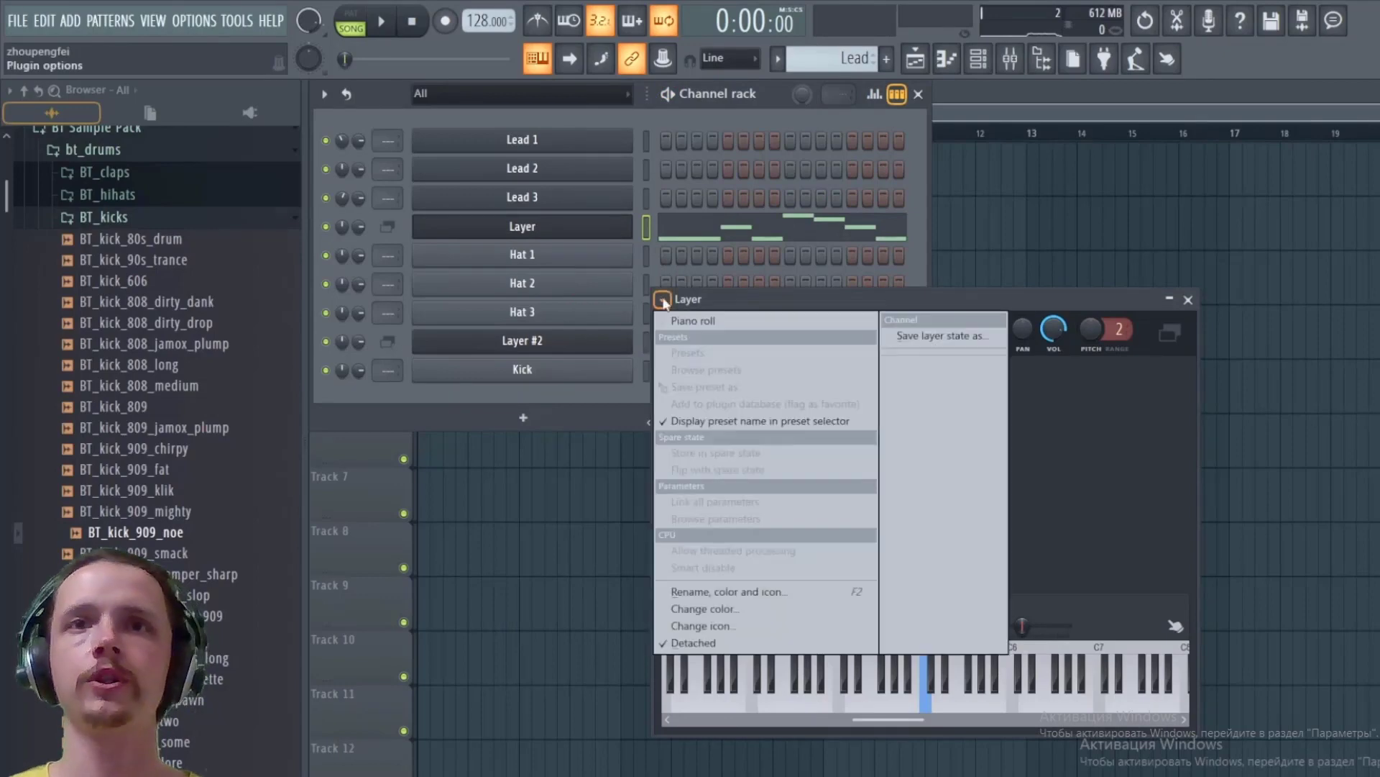
click(985, 337)
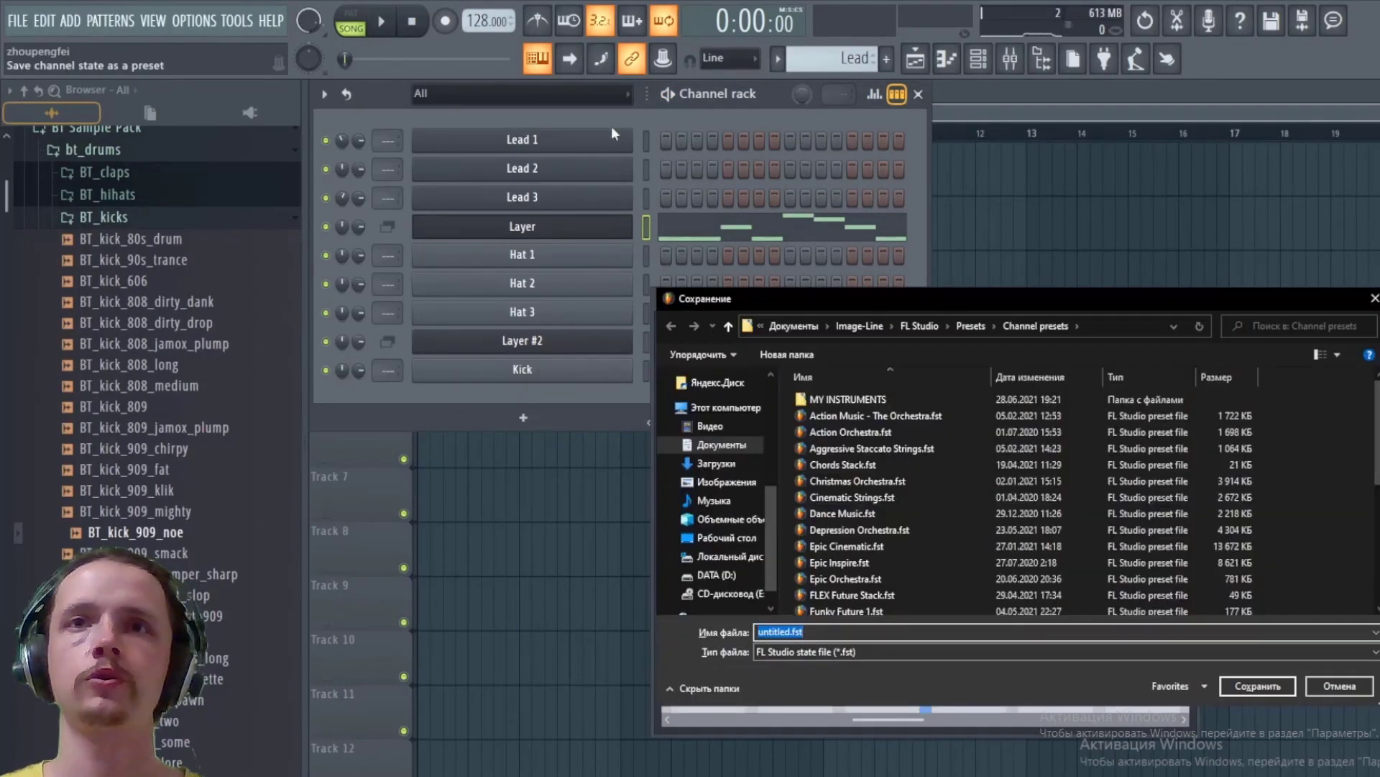
click(1340, 686)
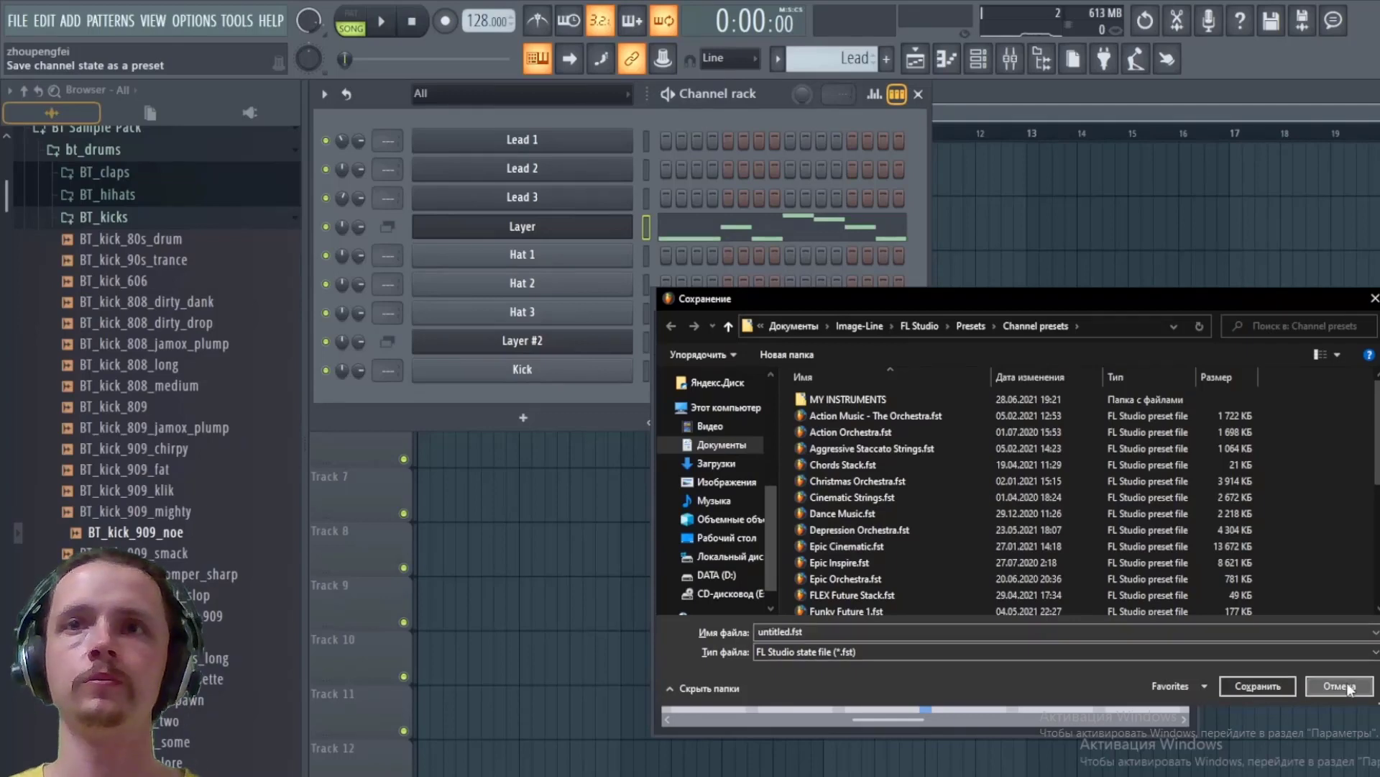
click(1188, 299)
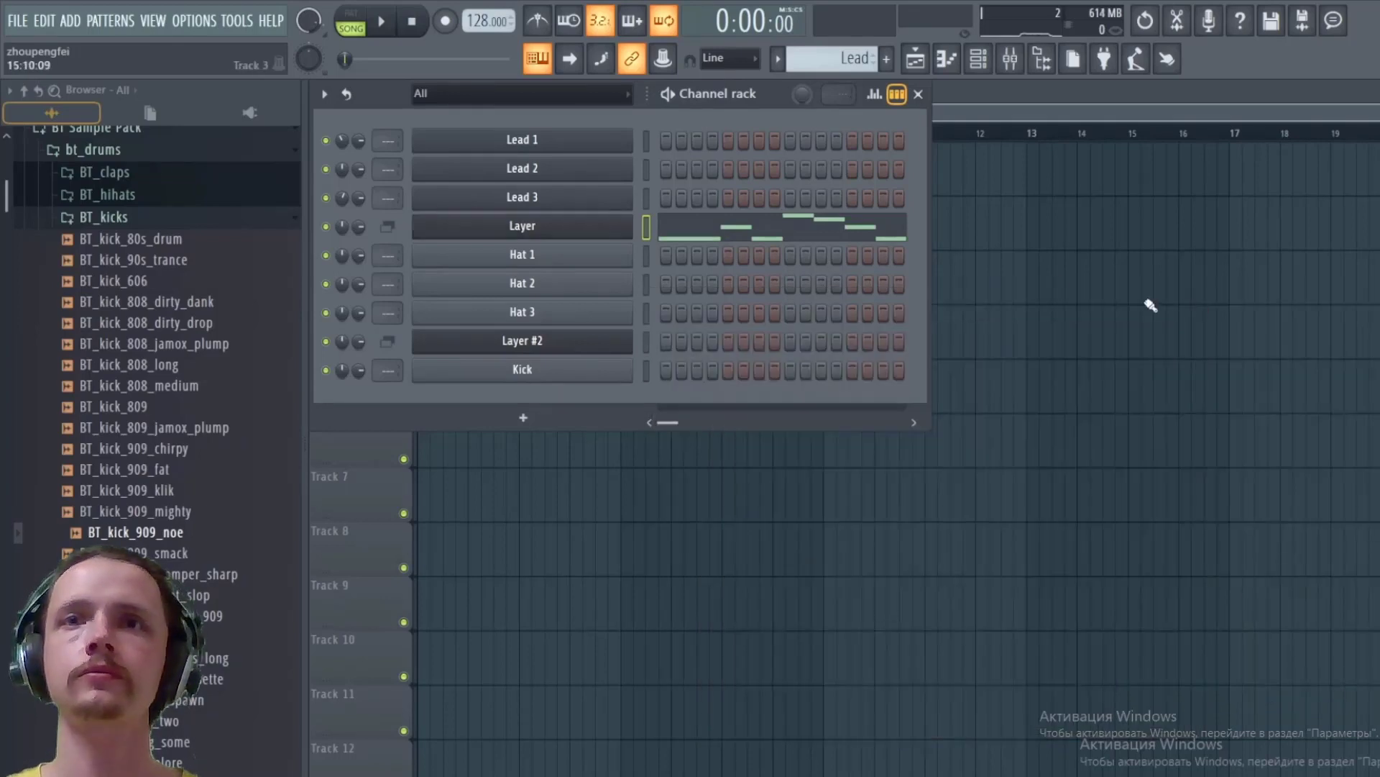
Step: Browse the Channel presets folder to examine the saved channel presets
scroll(227, 256, up, 10)
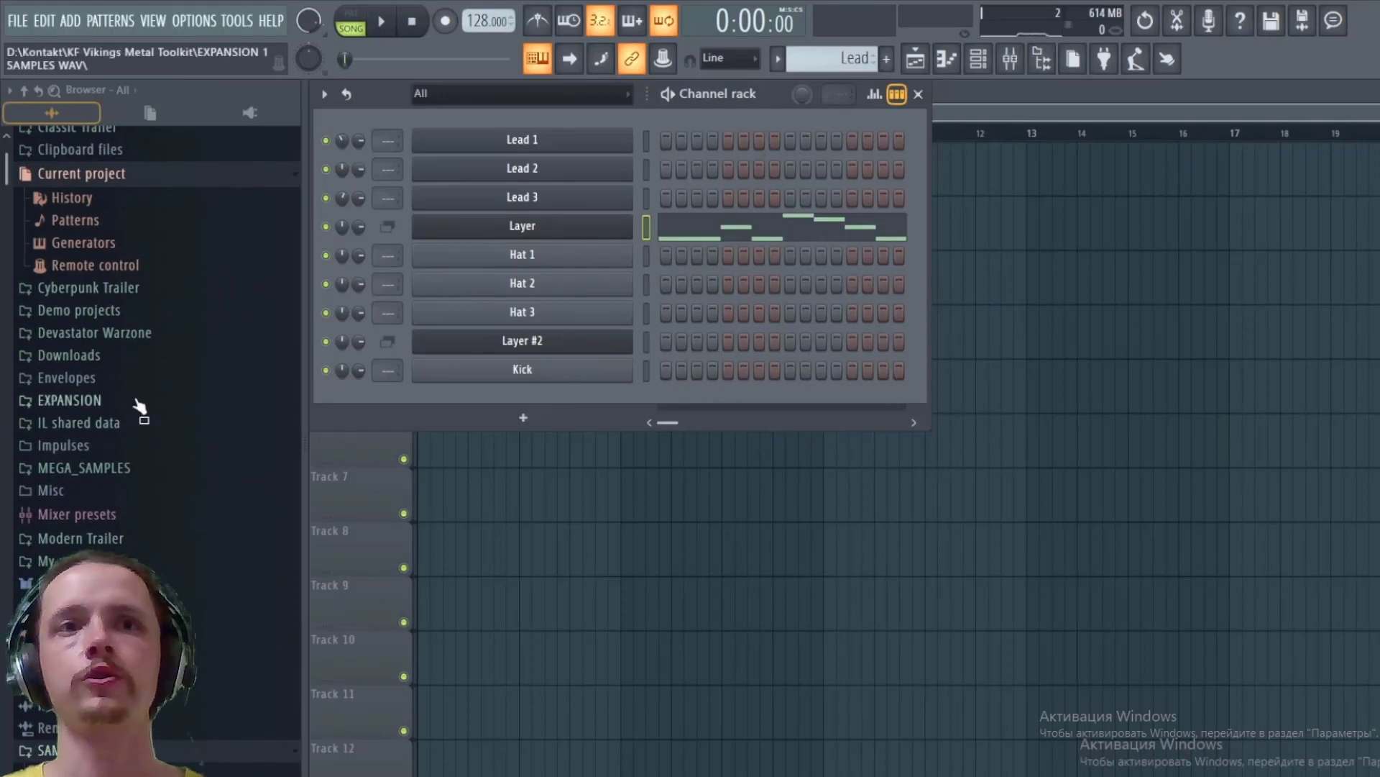
click(94, 177)
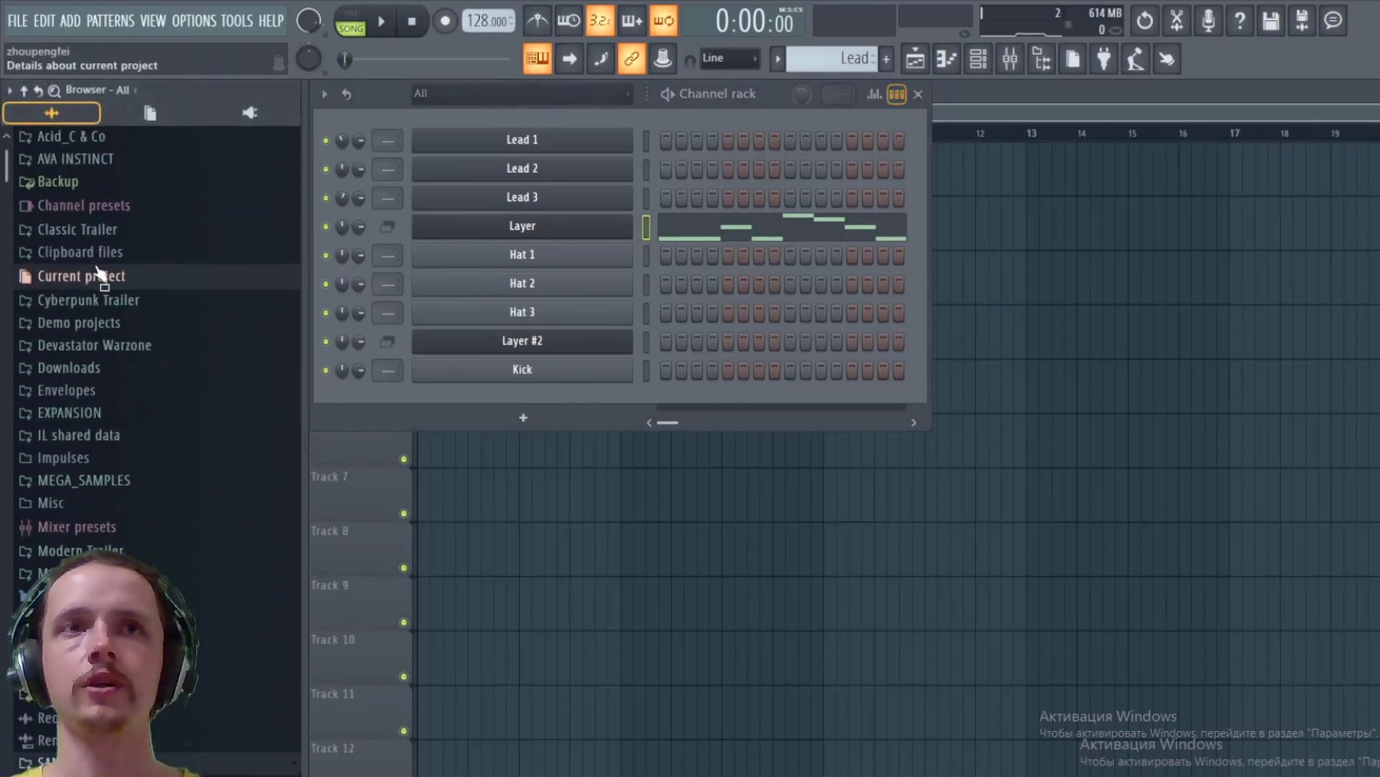
click(105, 209)
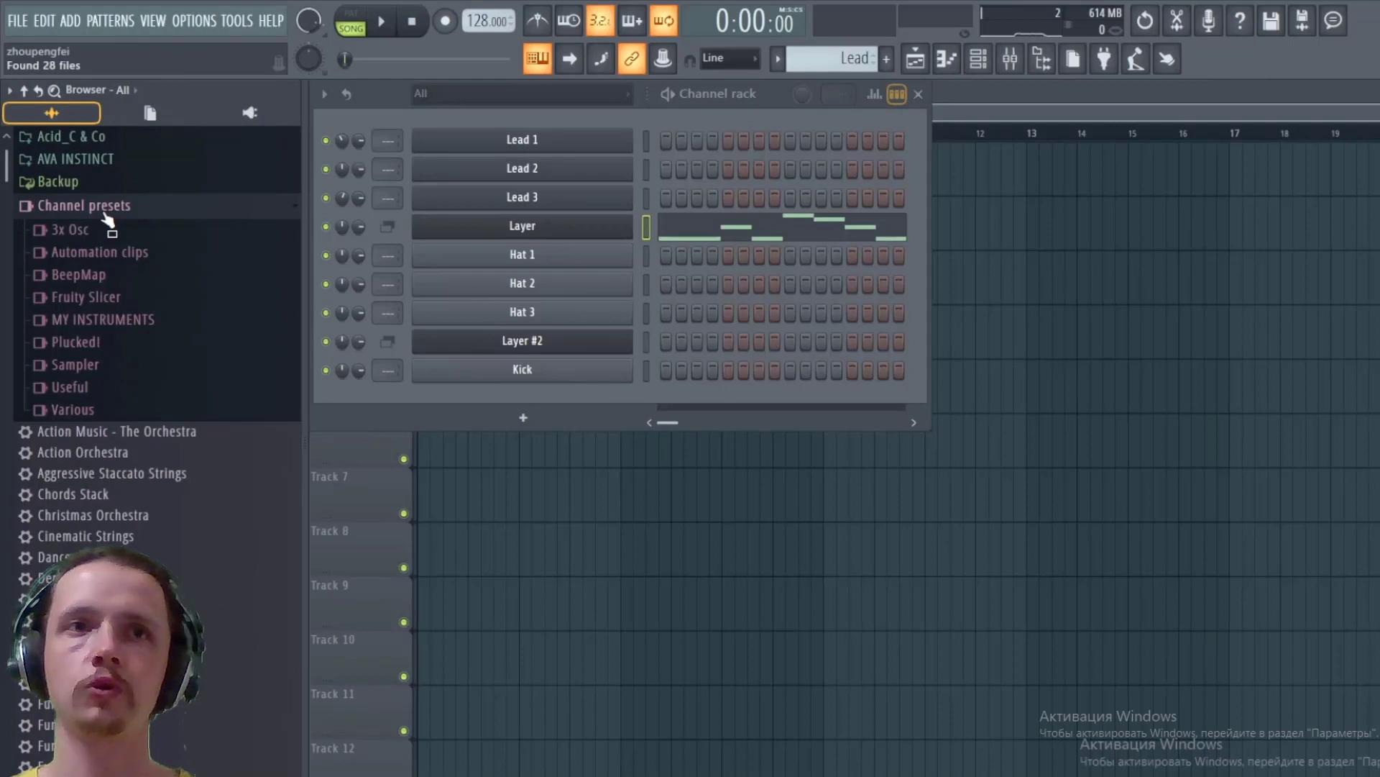
scroll(186, 471, down, 5)
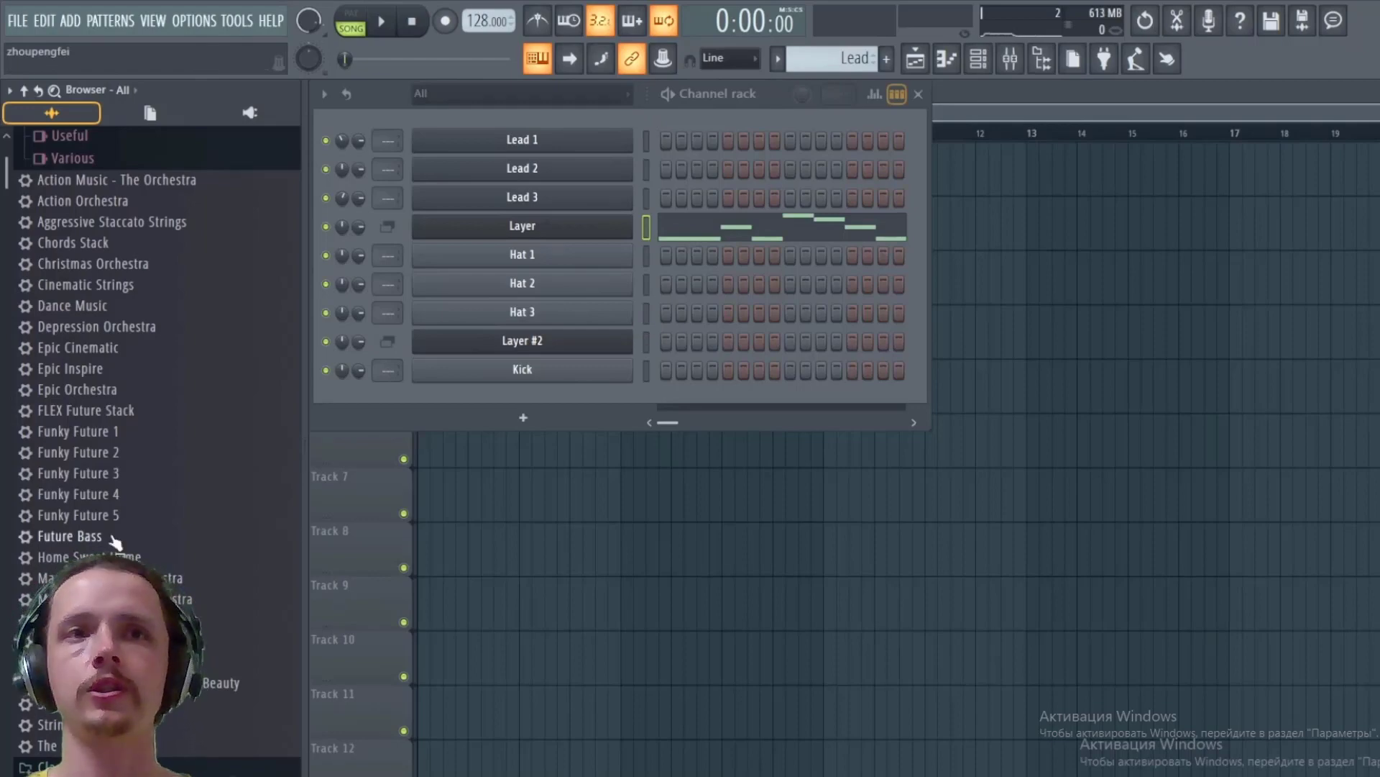
Step: Load the Future Bass preset into the Channel rack and close all the plugin windows it opens
drag(115, 541, 538, 390)
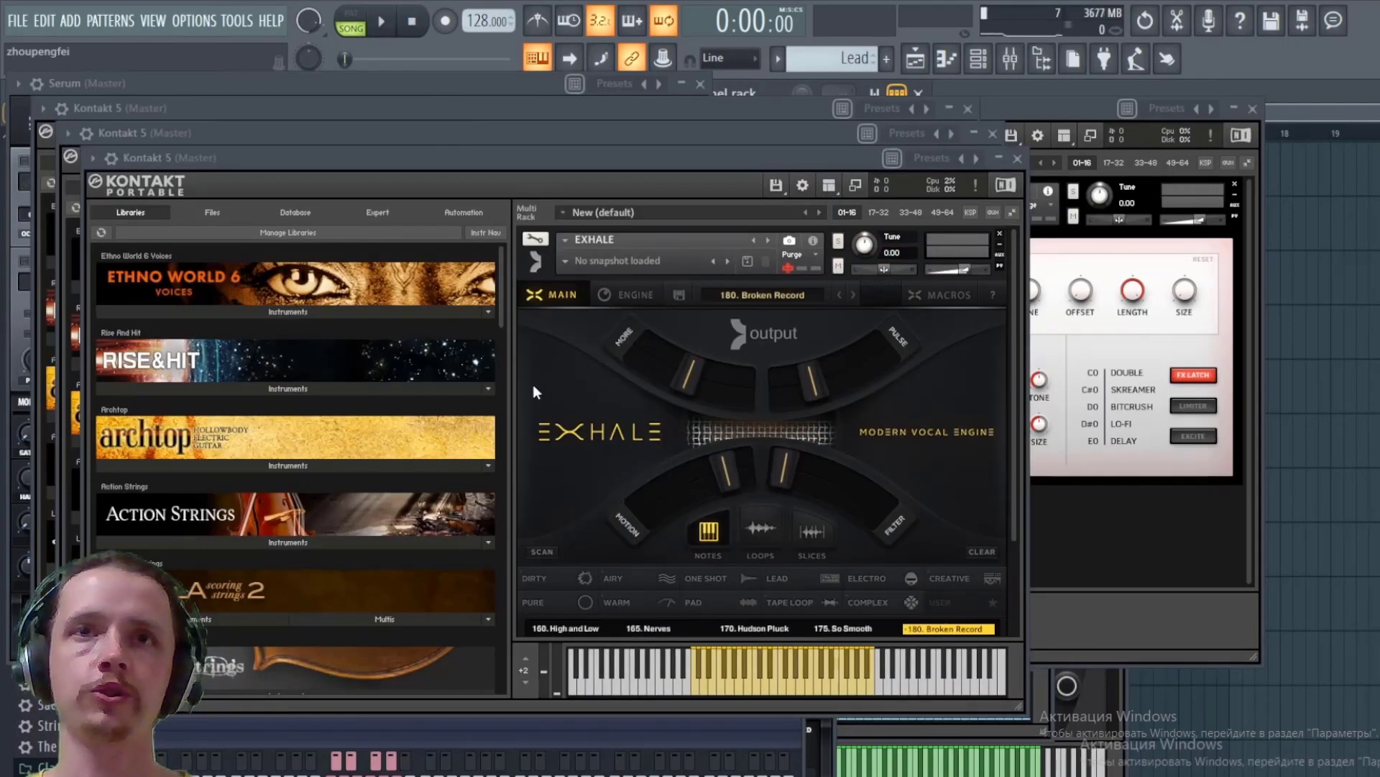
key(Escape)
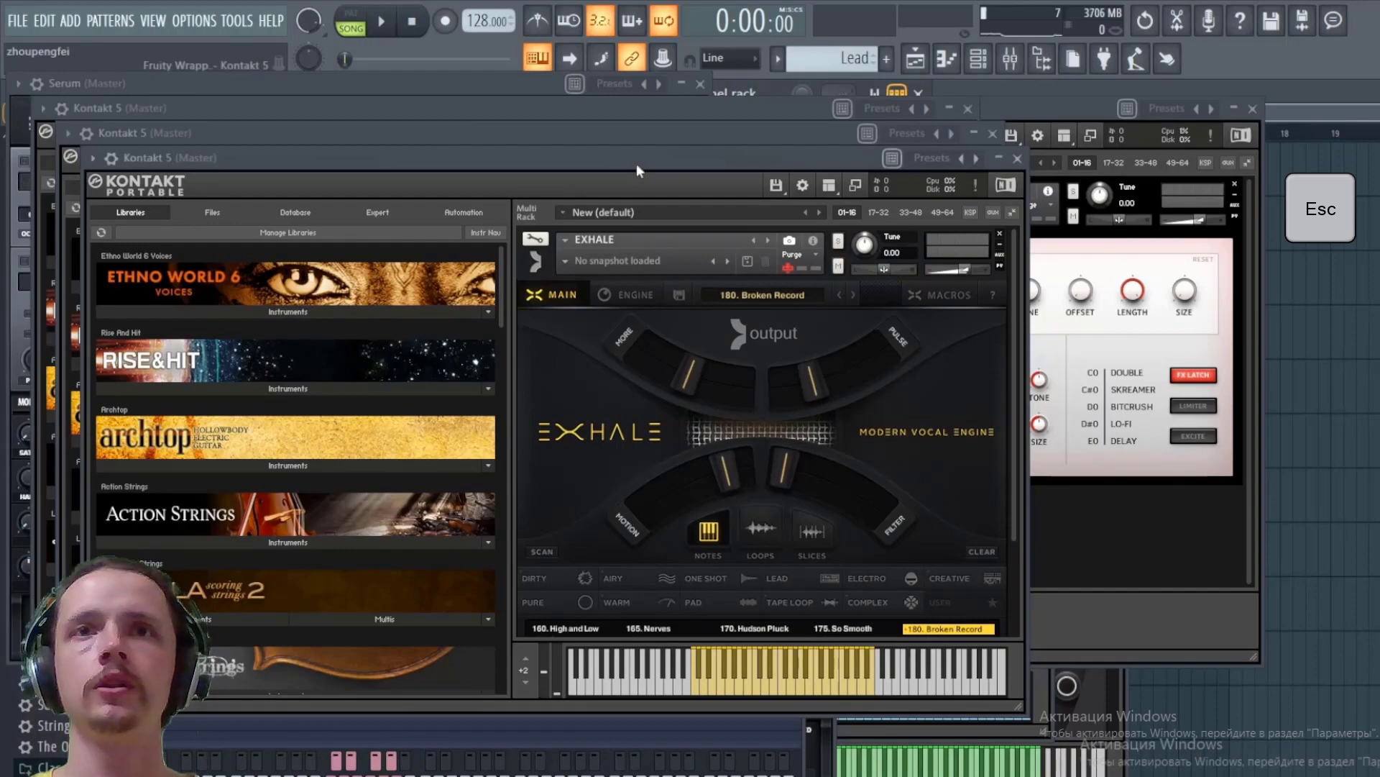
key(Escape)
key(Escape)
key(Escape)
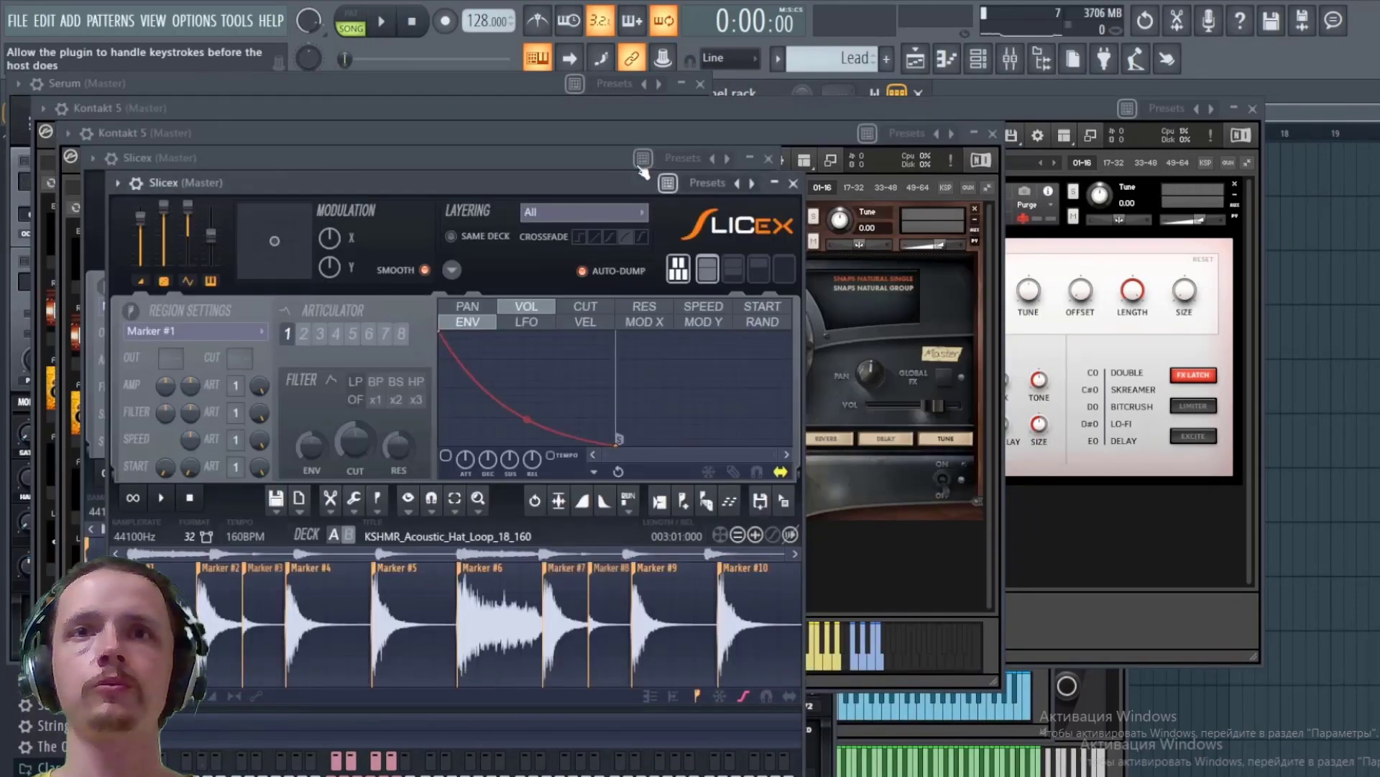
key(F12)
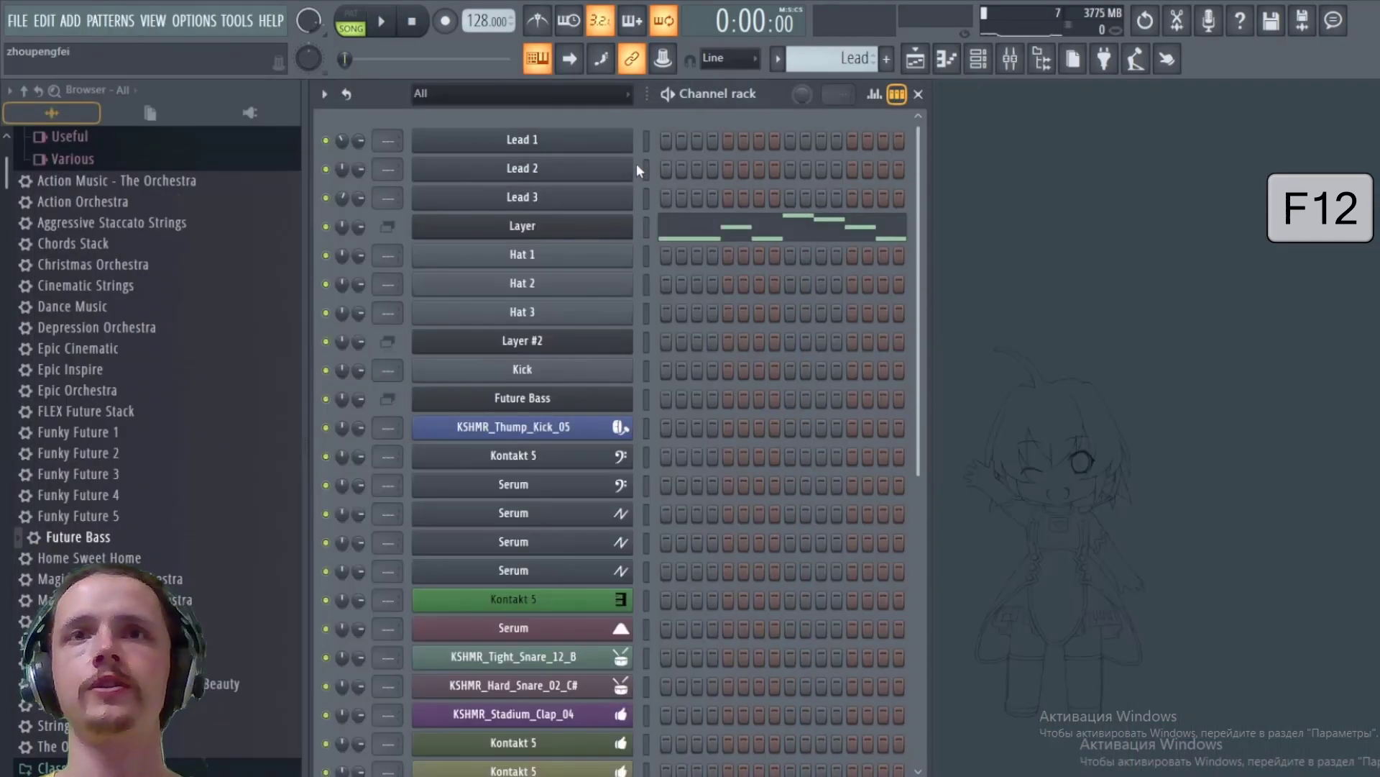
Step: Delete the Future Bass Layer channel from the Channel rack
scroll(637, 163, down, 4)
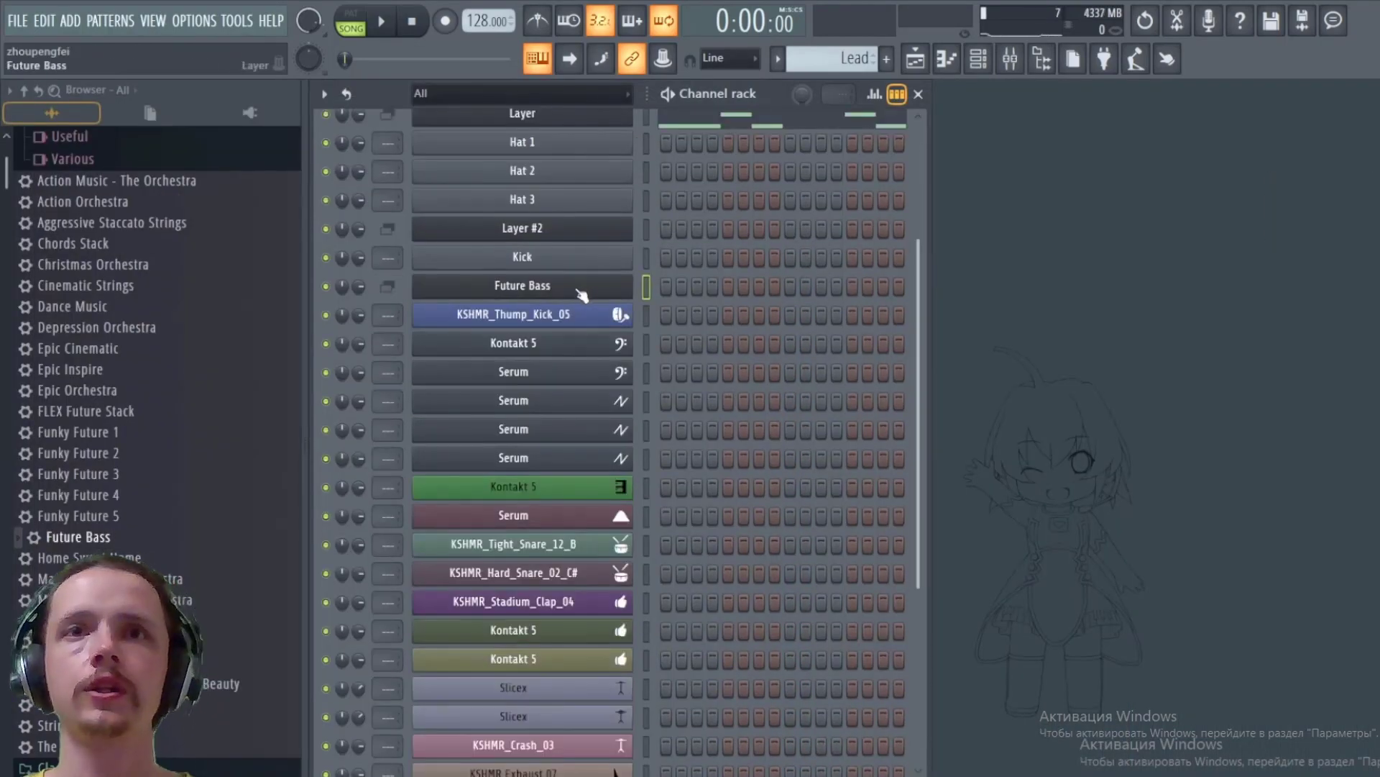
right_click(573, 286)
click(652, 420)
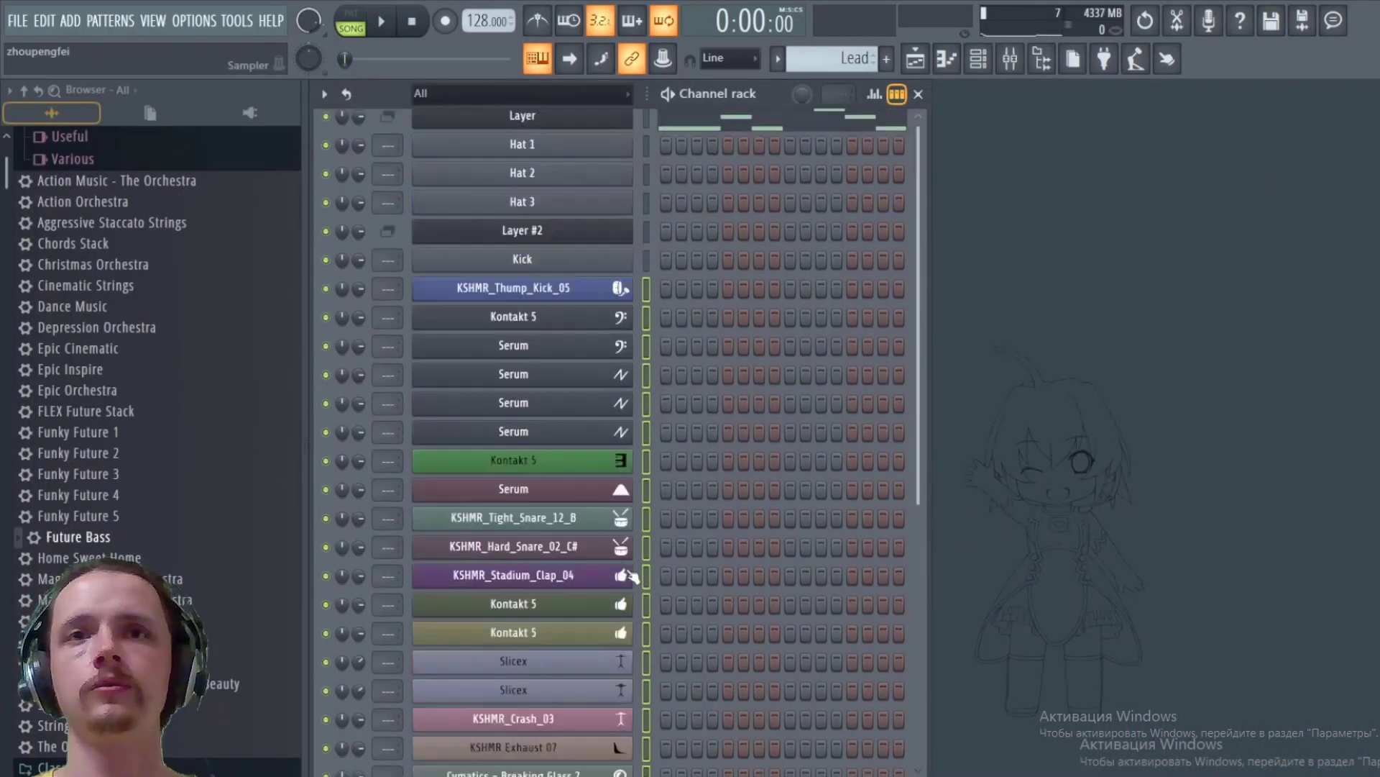
Step: Audition the first Kontakt 5 channel below KSHMR_Thump_Kick_05 and the three Serum channels that follow it
scroll(651, 421, up, 4)
click(647, 428)
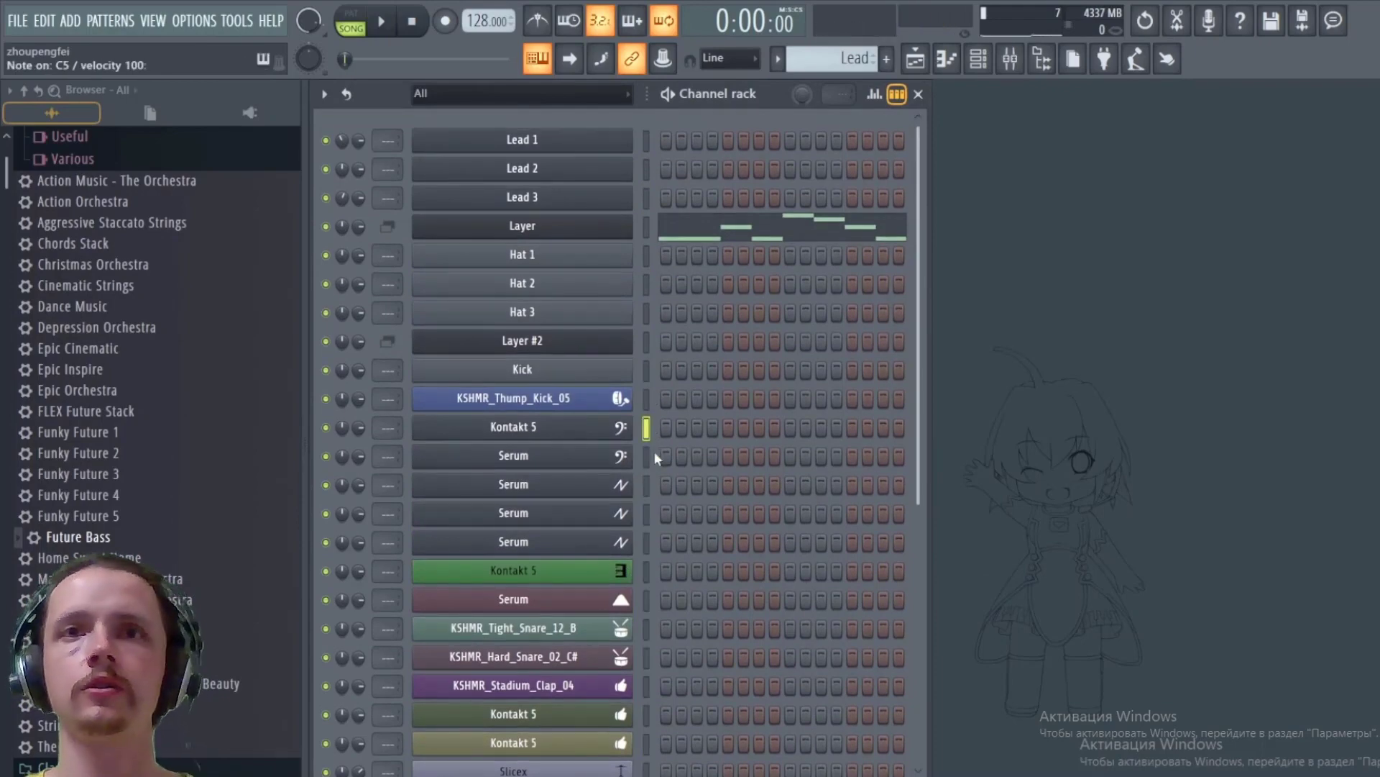
click(647, 455)
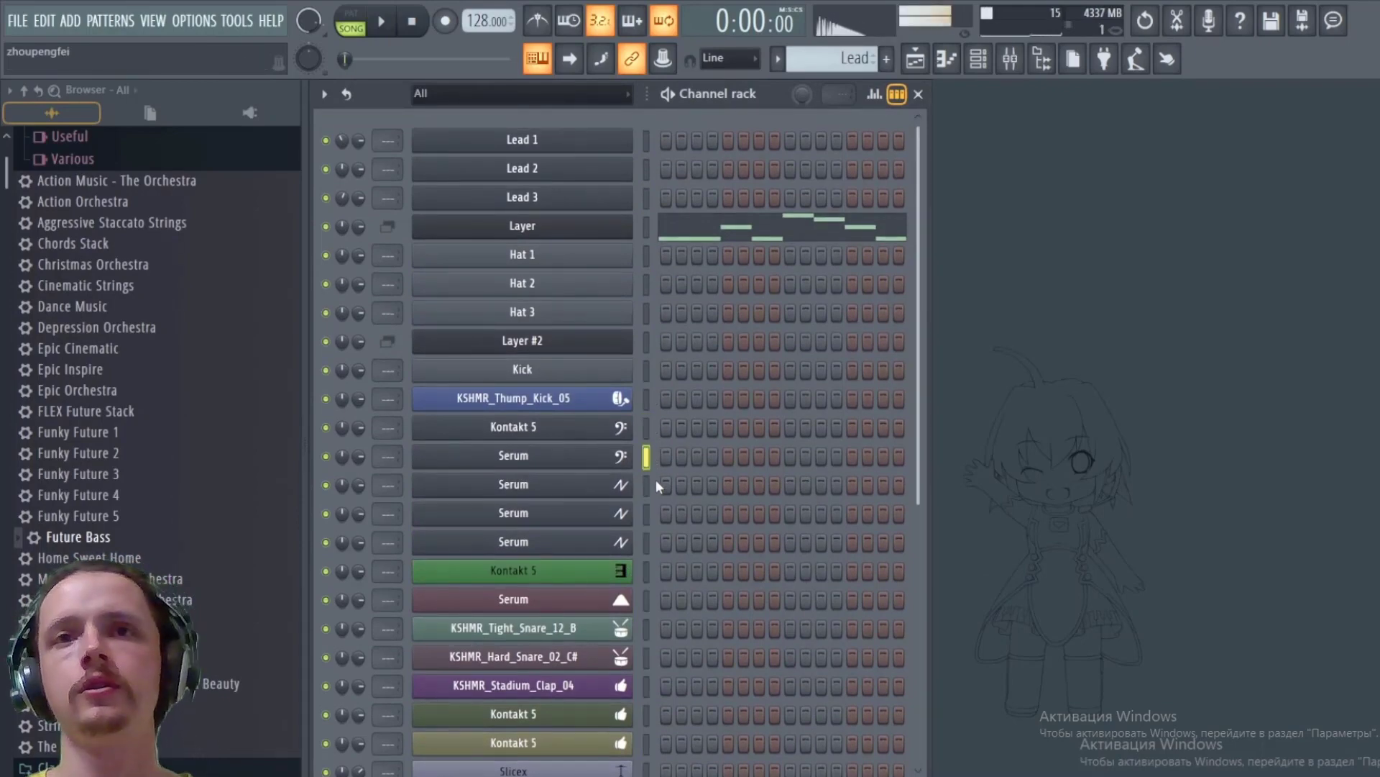
click(646, 485)
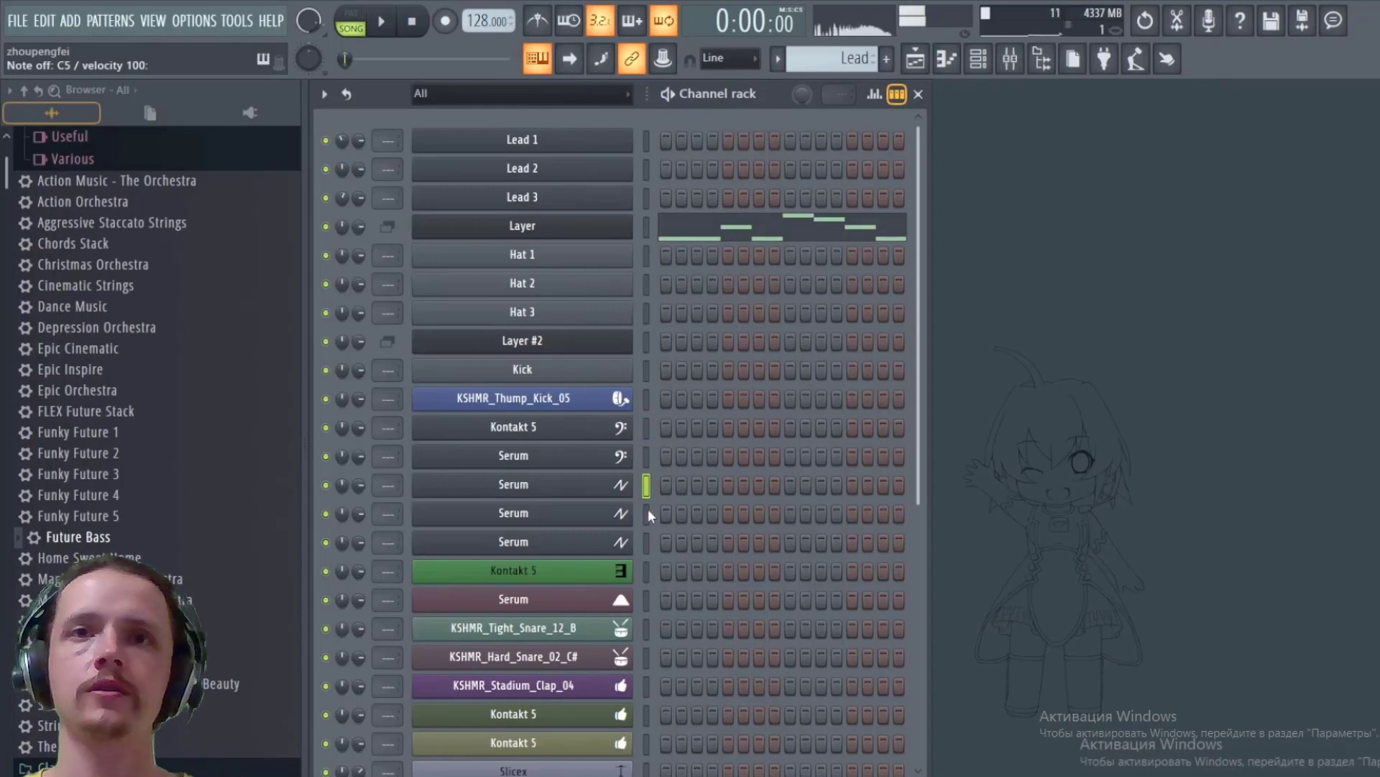
key(z)
key(z)
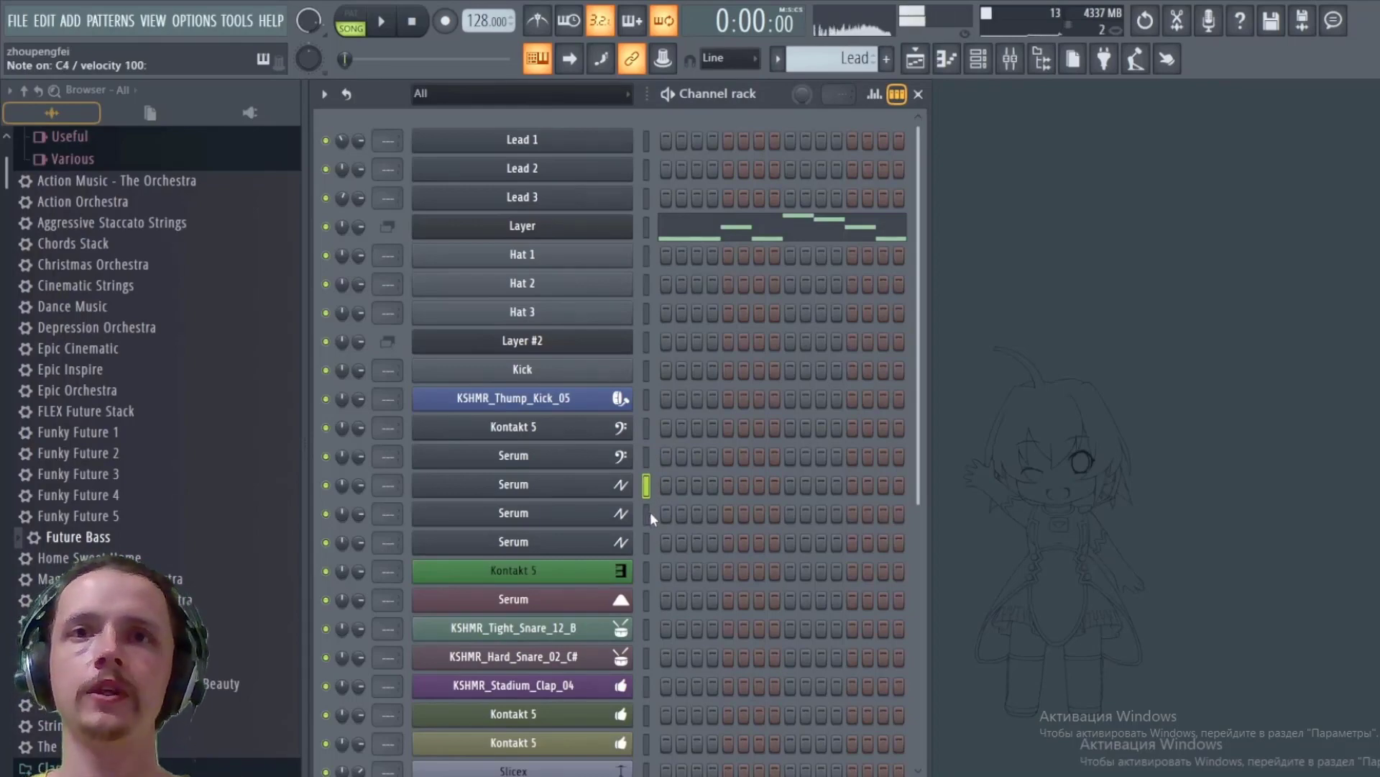
click(650, 511)
key(e)
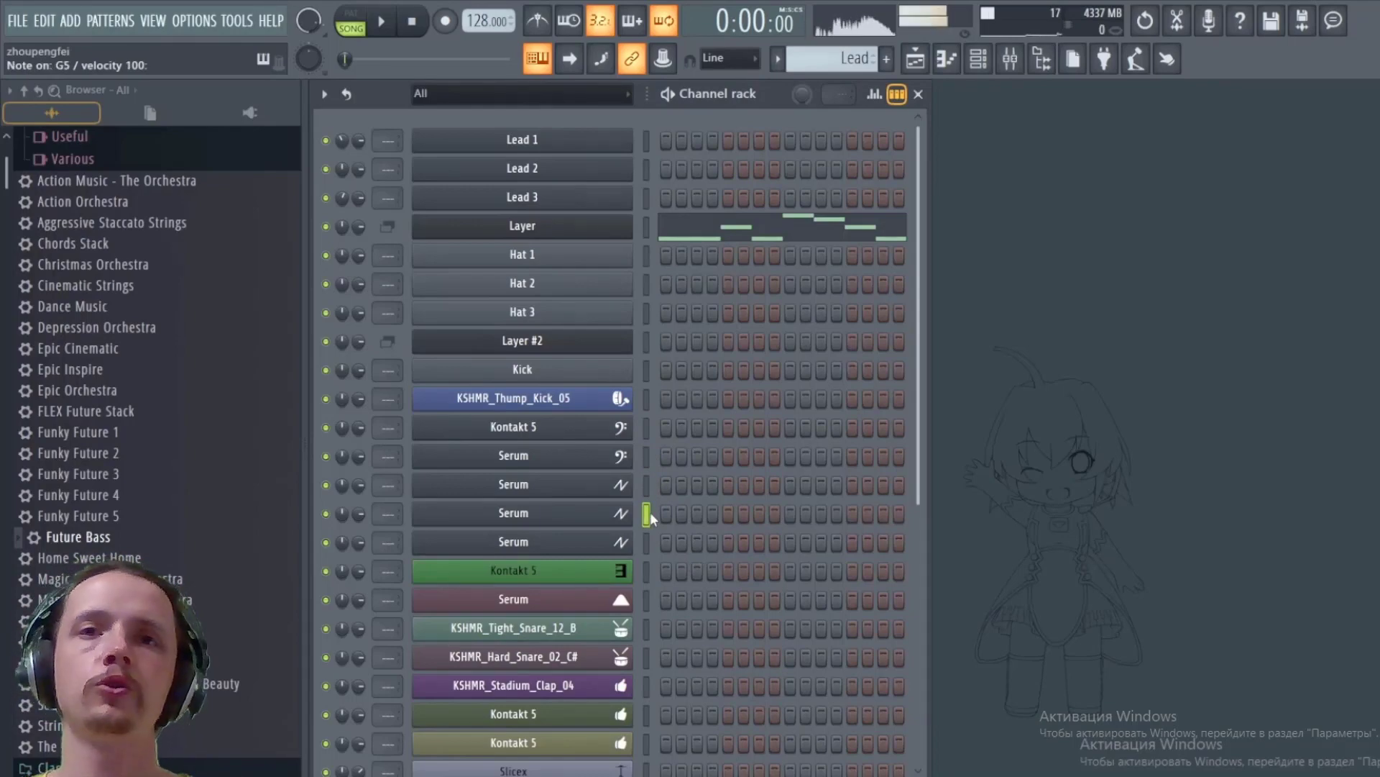
Step: Audition the Serum channel above the green Kontakt 5, the green Kontakt 5 itself and the Serum channel beneath it
scroll(653, 489, down, 3)
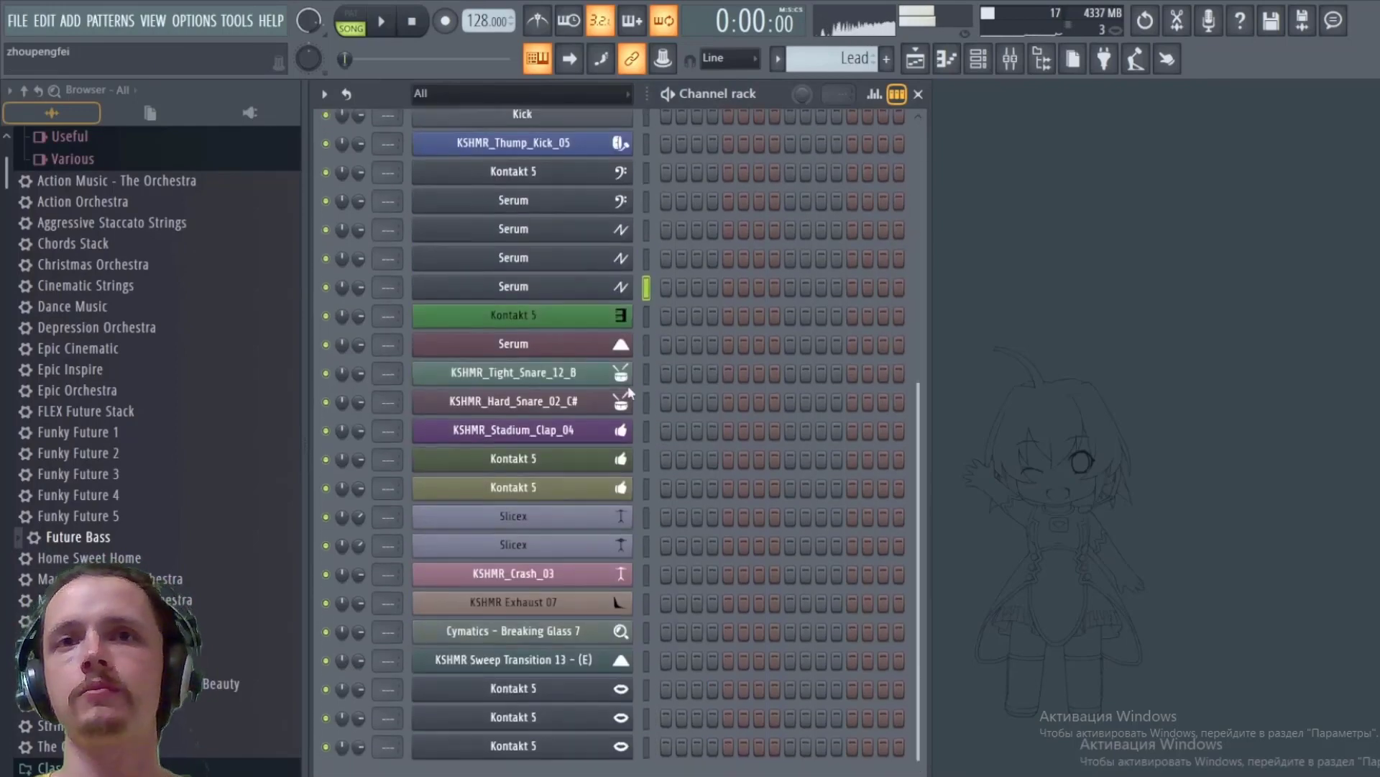
click(647, 314)
key(q)
key(t)
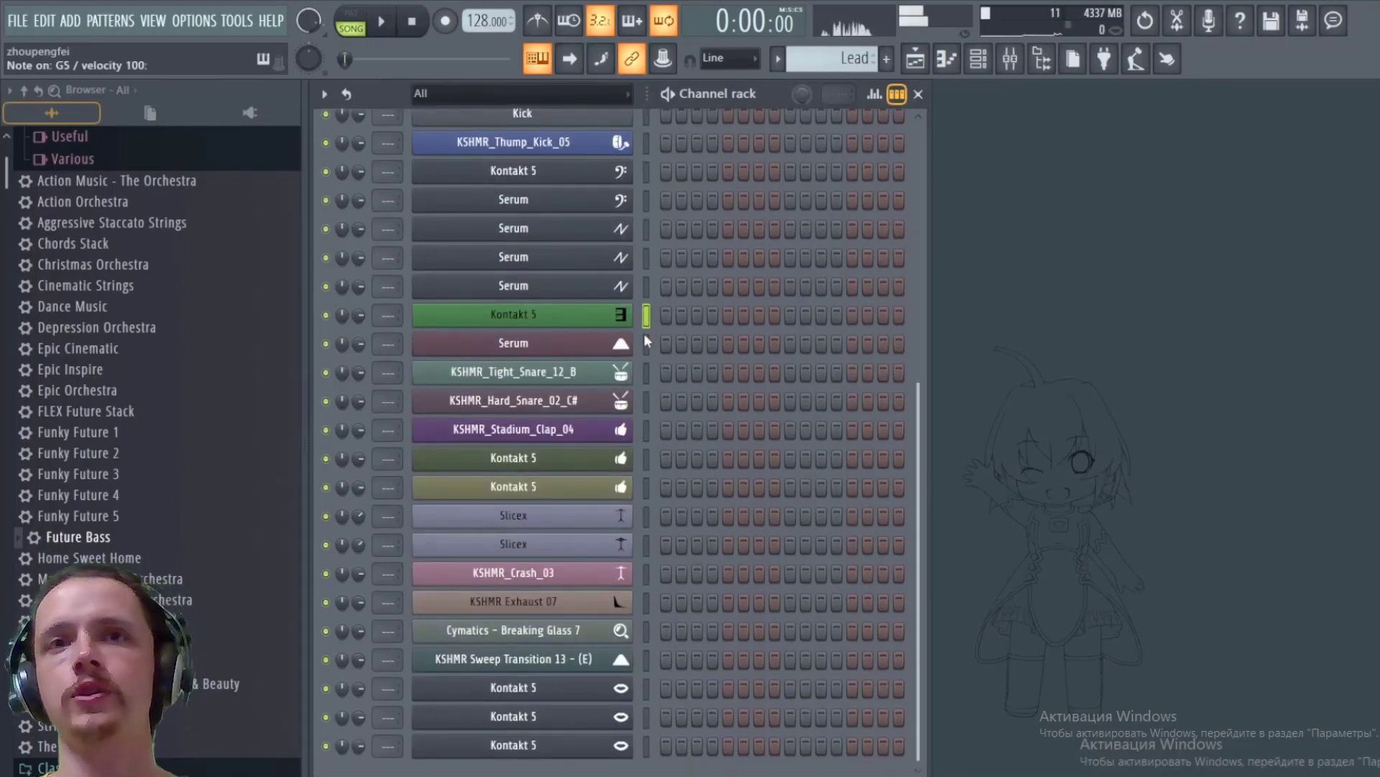
click(646, 343)
key(e)
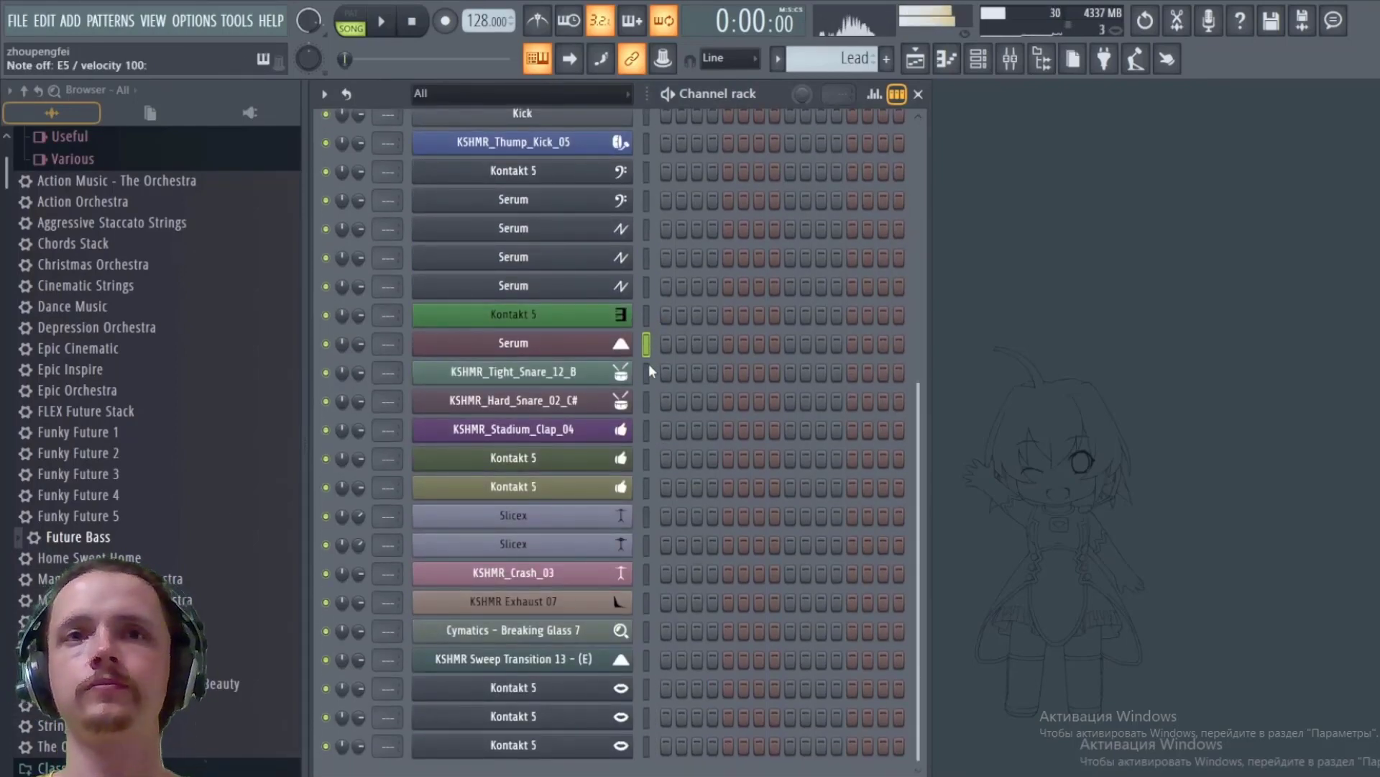
Step: Audition the KSHMR snare and clap channels, the two Kontakt 5 channels below them and the first Slicex channel
click(647, 401)
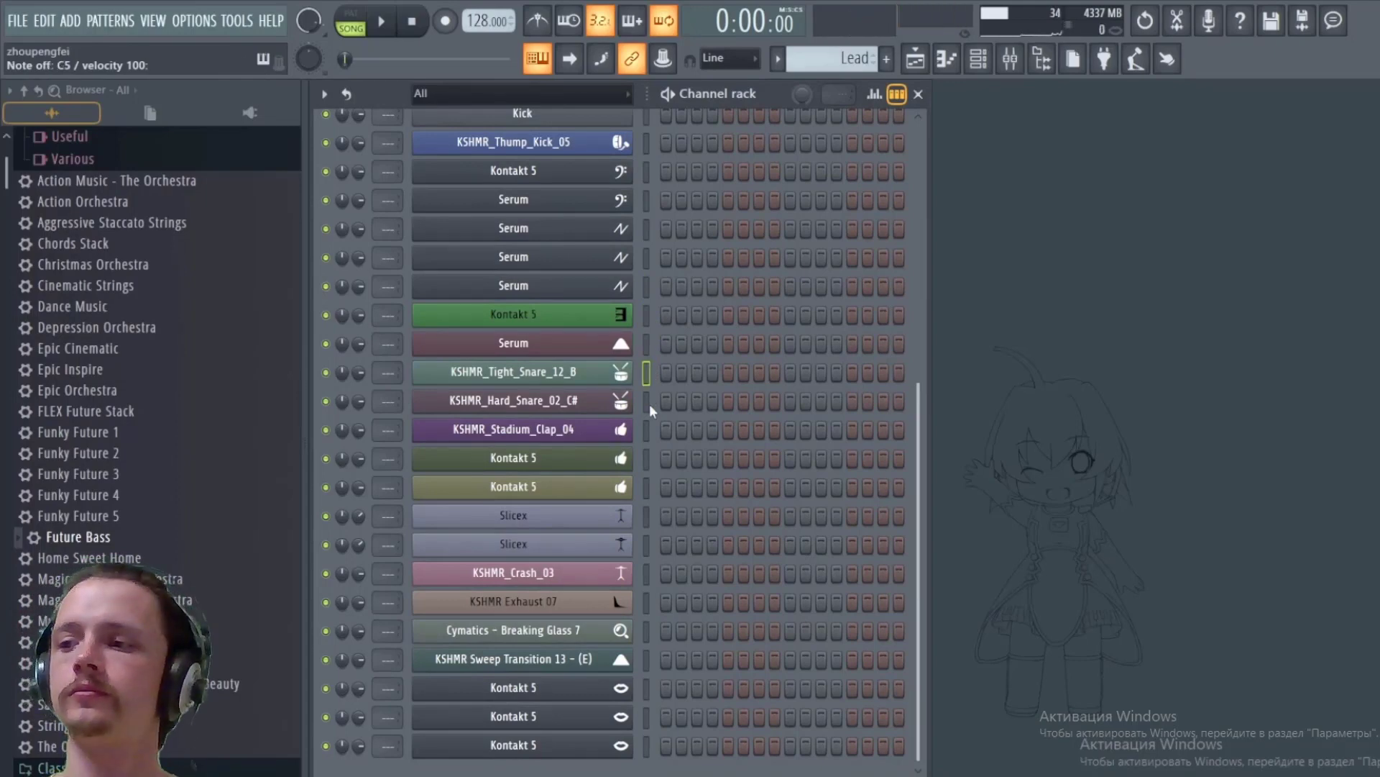
click(648, 430)
click(646, 458)
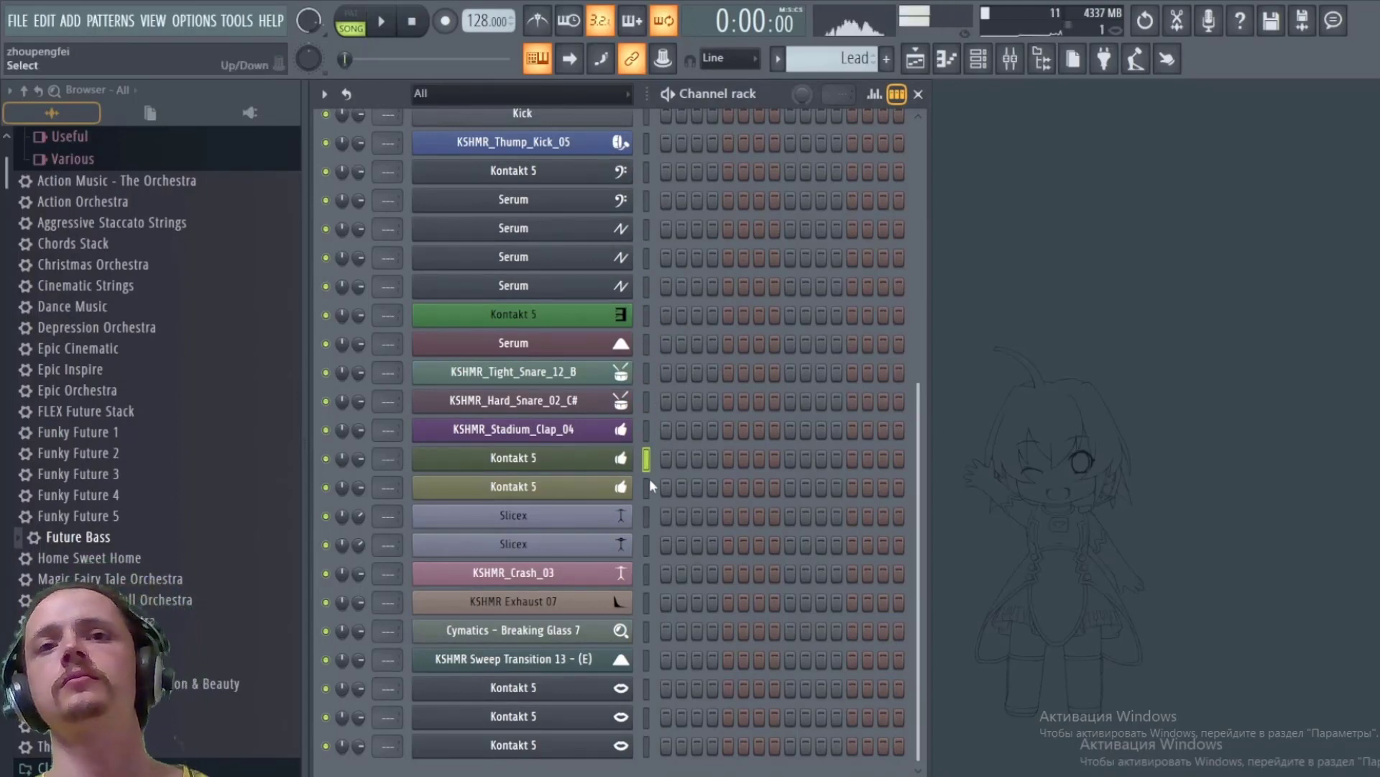
click(648, 487)
click(648, 516)
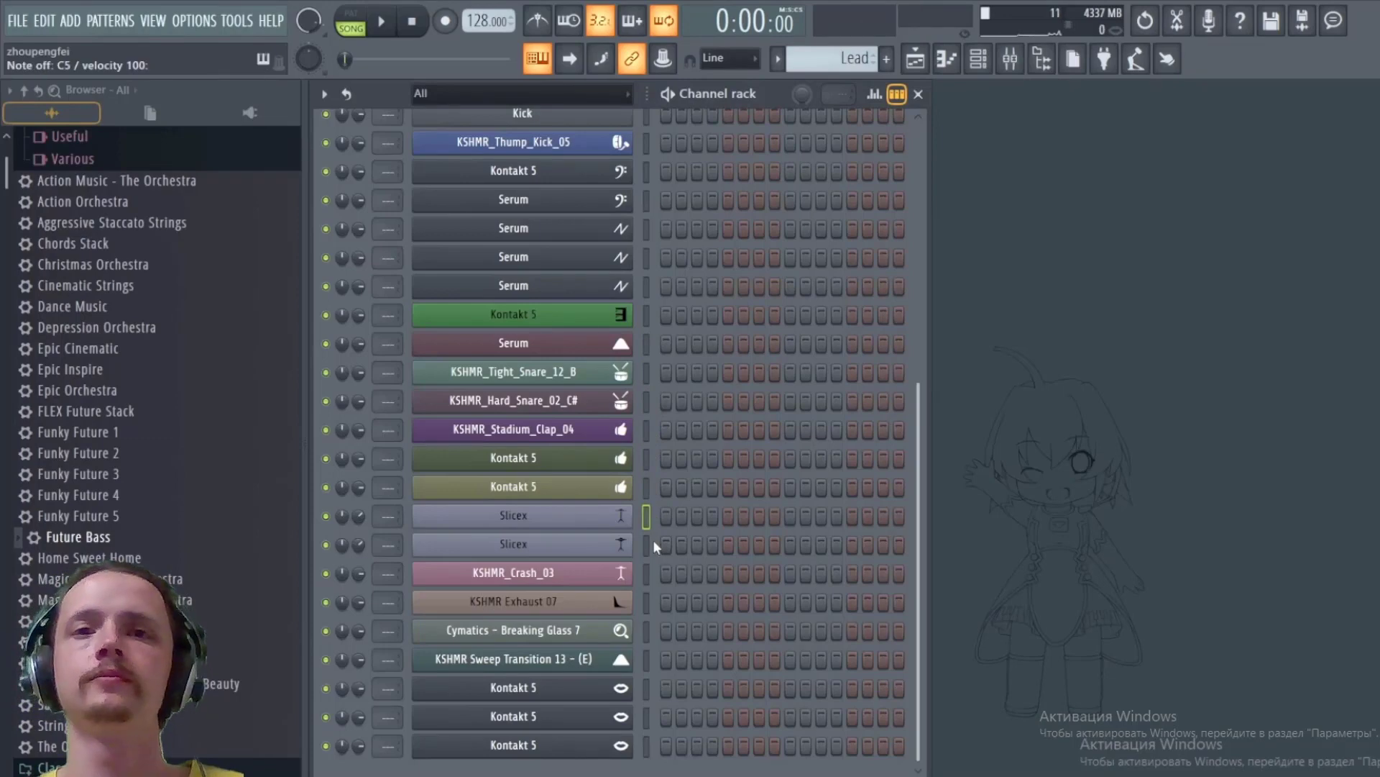
key(v)
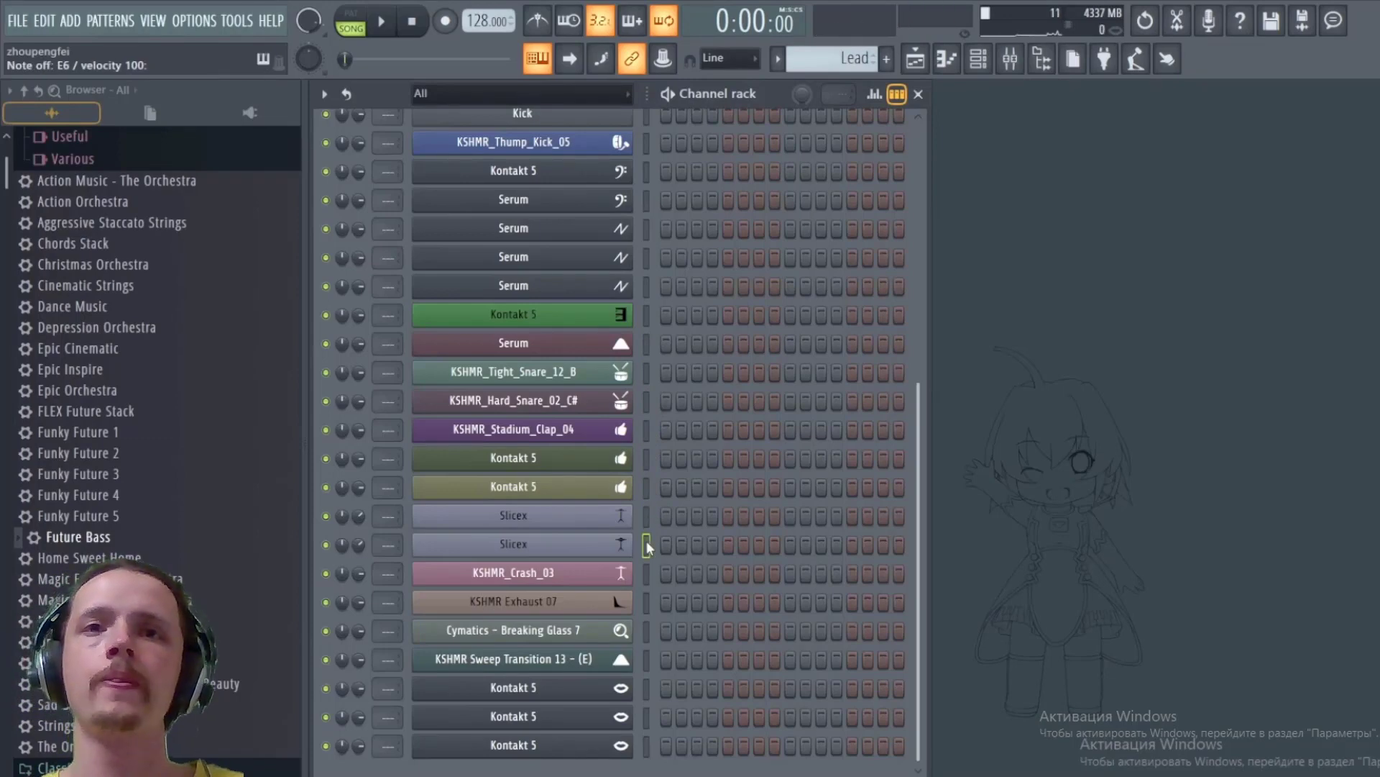
Step: Audition the second Slicex, KSHMR_Crash_03 and KSHMR Exhaust 07 channels by playing notes
click(647, 544)
key(x)
key(q)
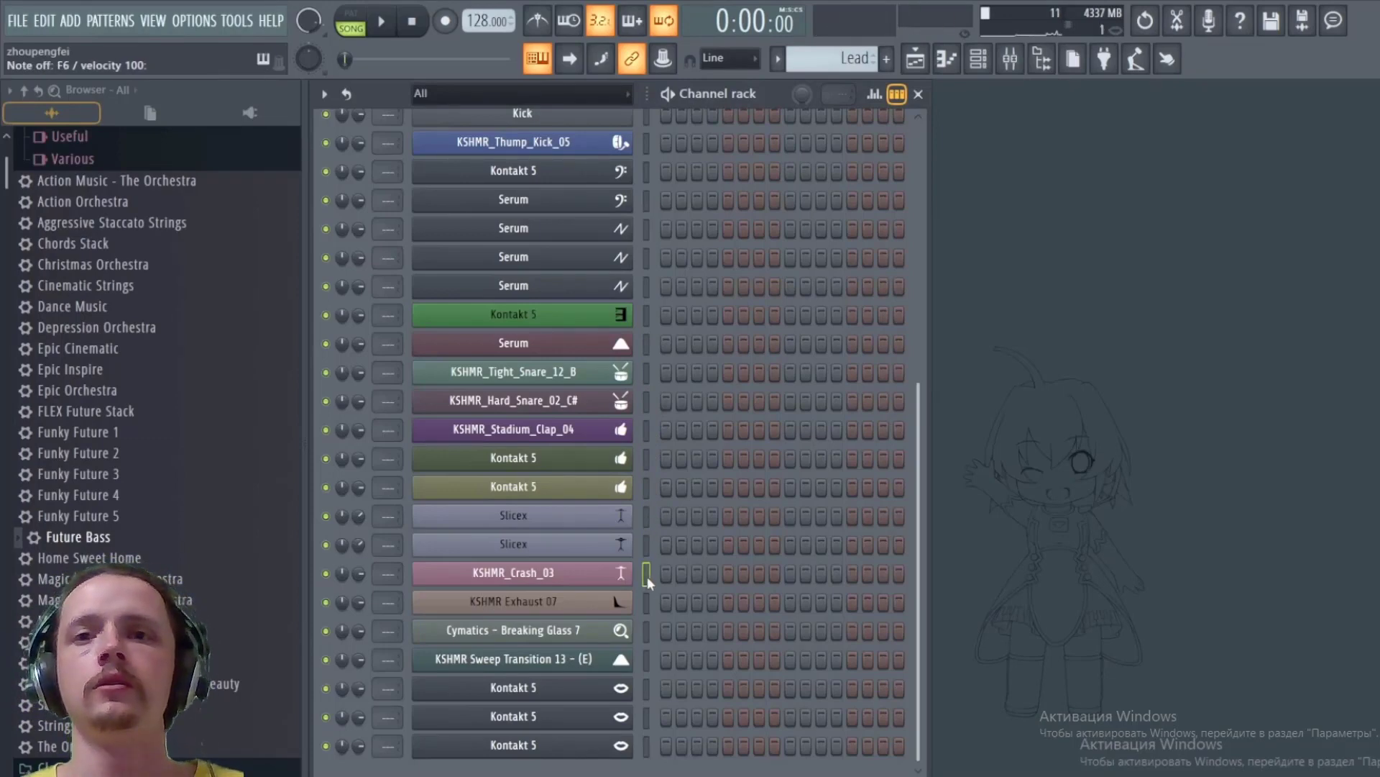
click(646, 602)
key(x)
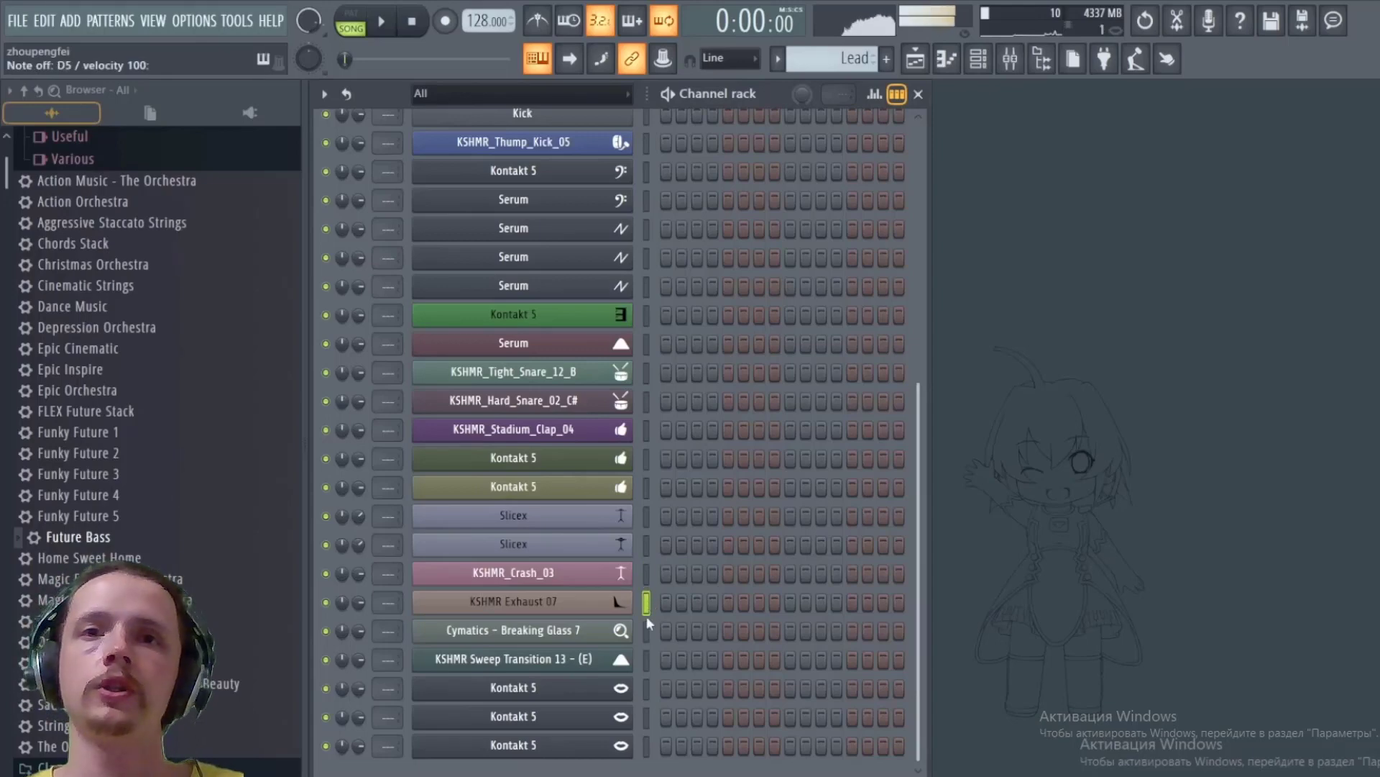
Step: Audition Cymatics - Breaking Glass 7, KSHMR Sweep Transition 13 and the last three Kontakt 5 channels
click(646, 631)
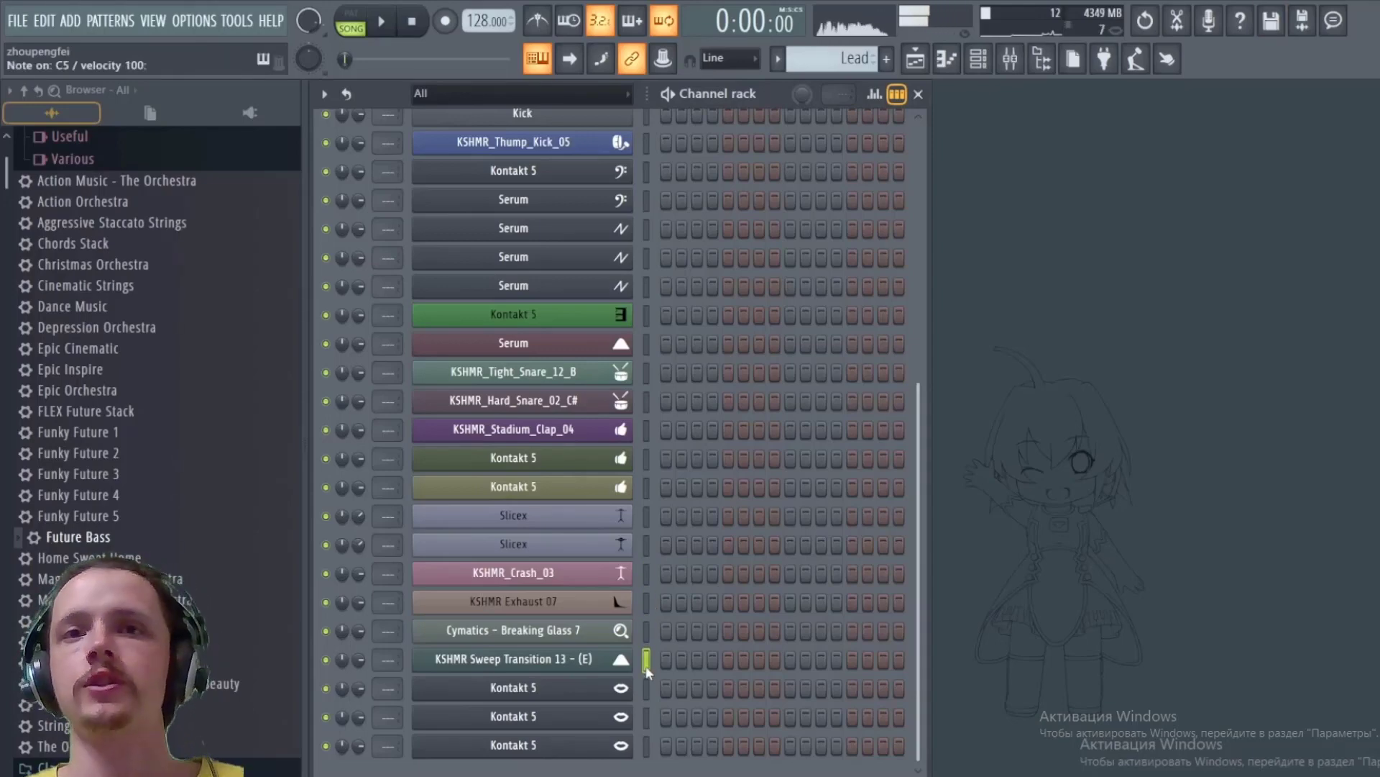
click(646, 688)
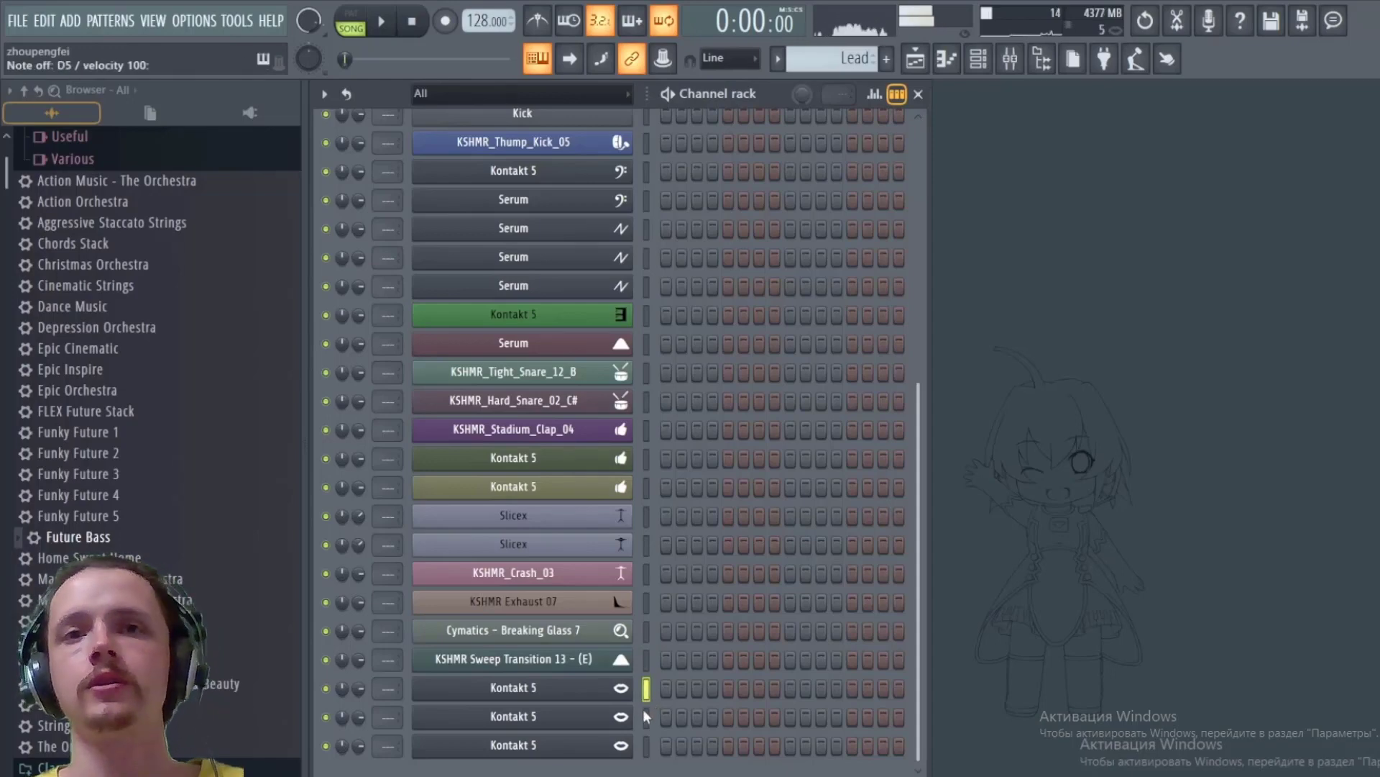
click(646, 717)
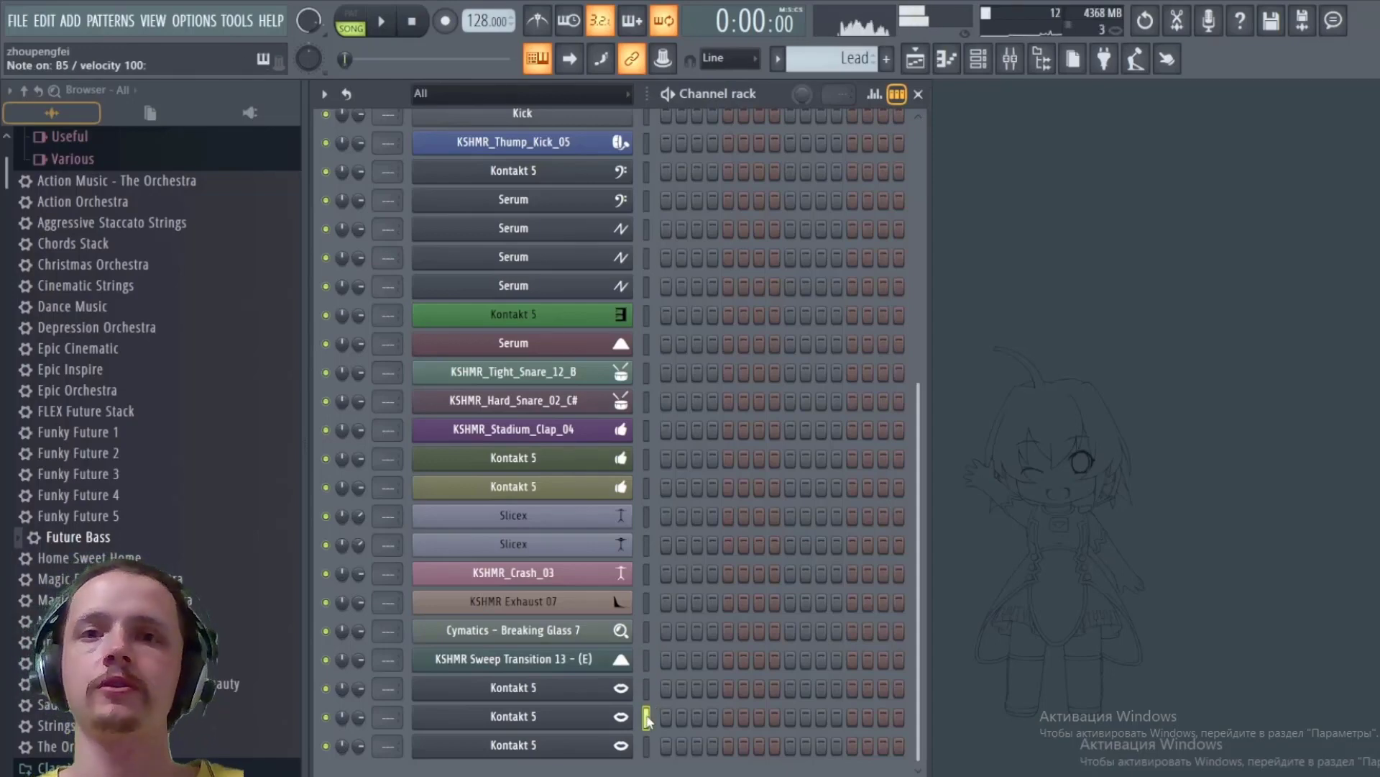
click(646, 745)
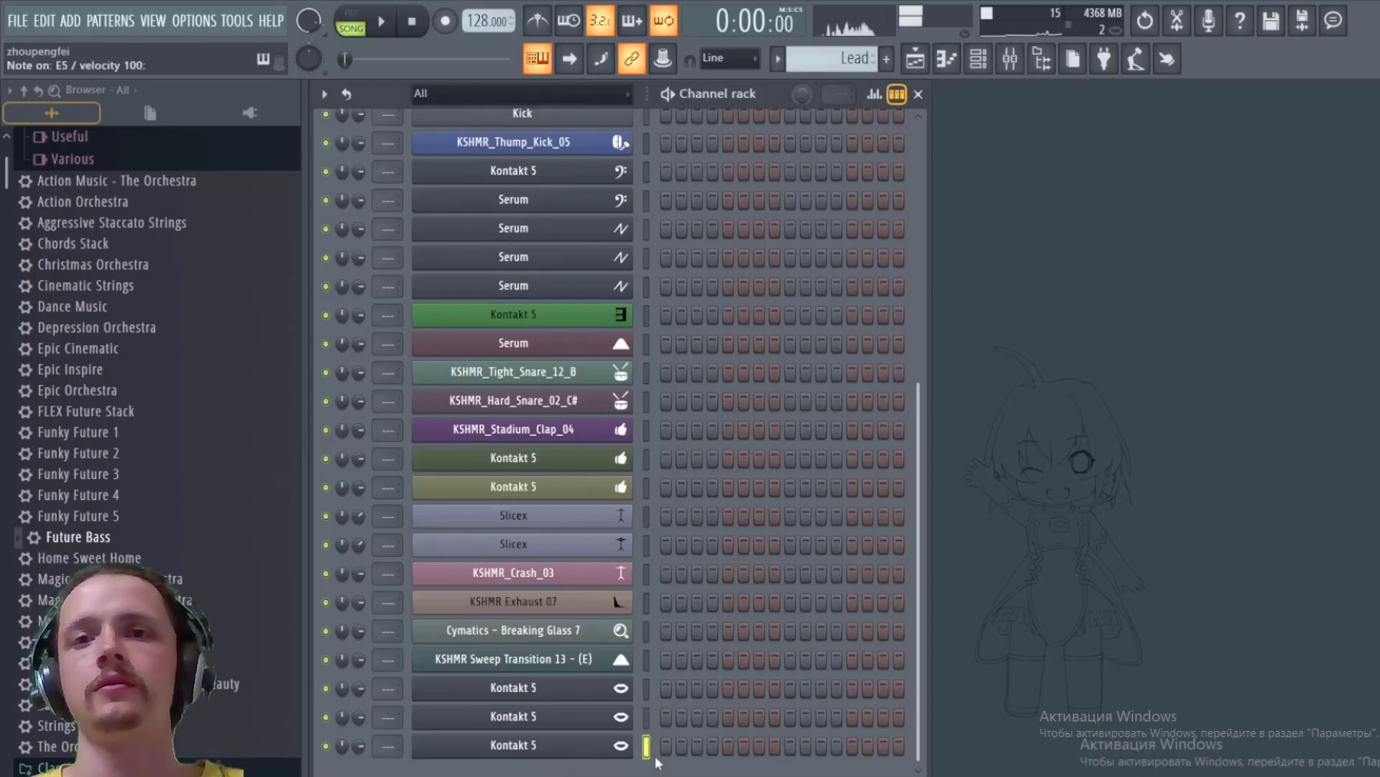
scroll(680, 513, up, 3)
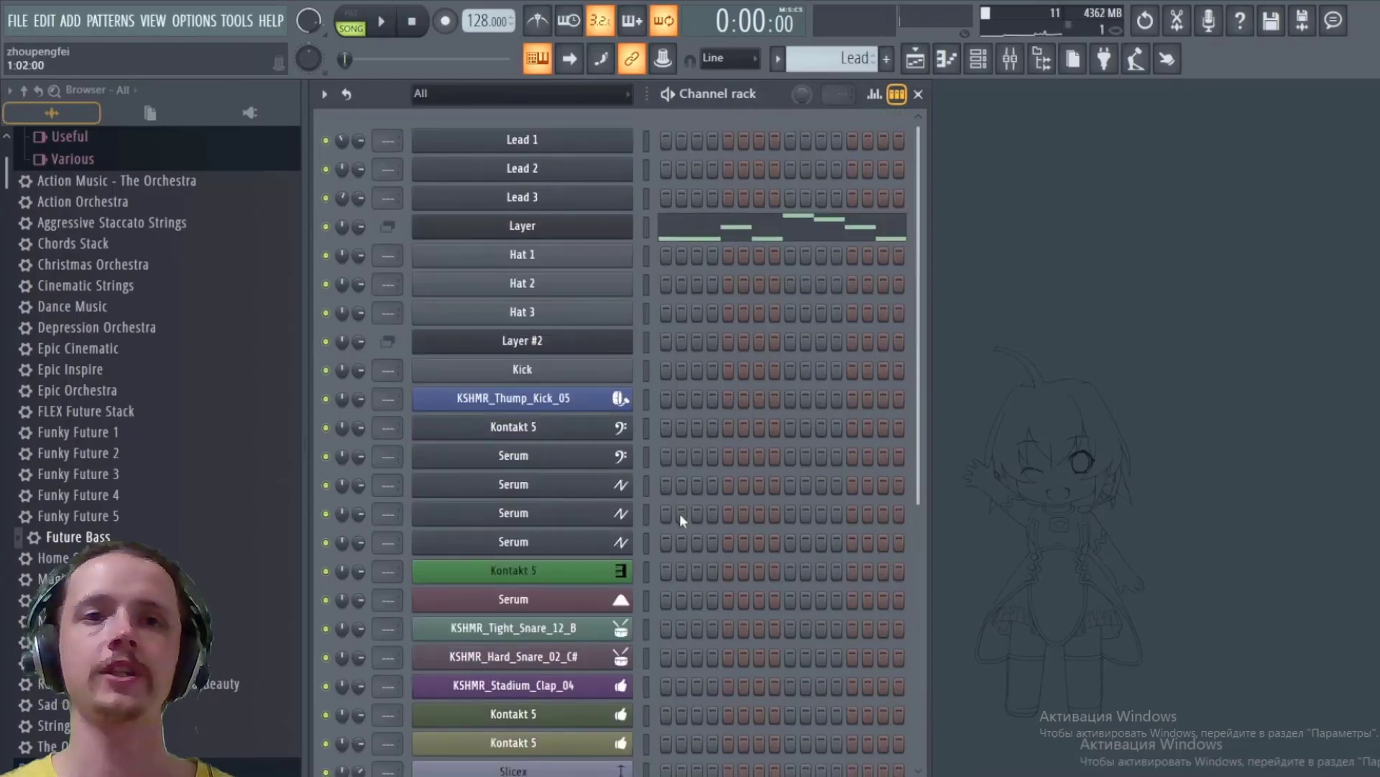